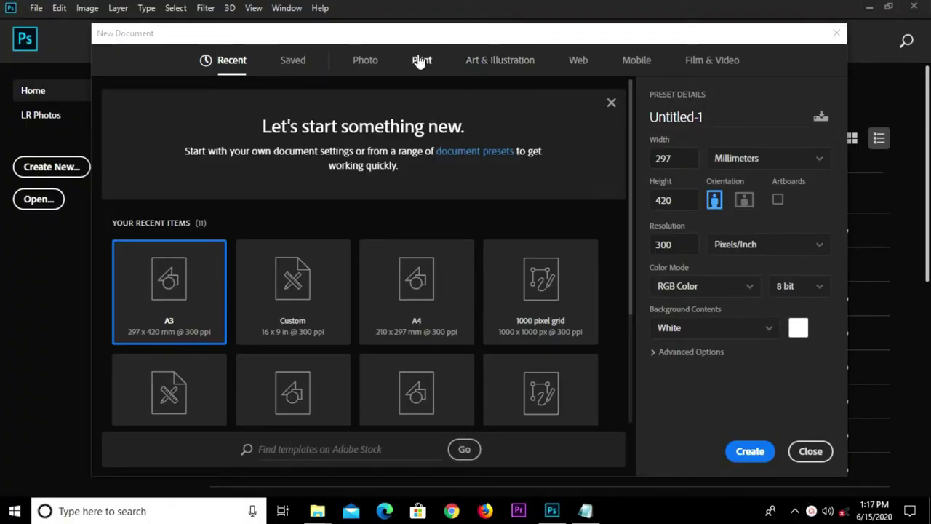
Create a new A3 (297 x 420 mm) print document and unlock its background as Layer 0
click(420, 62)
click(415, 304)
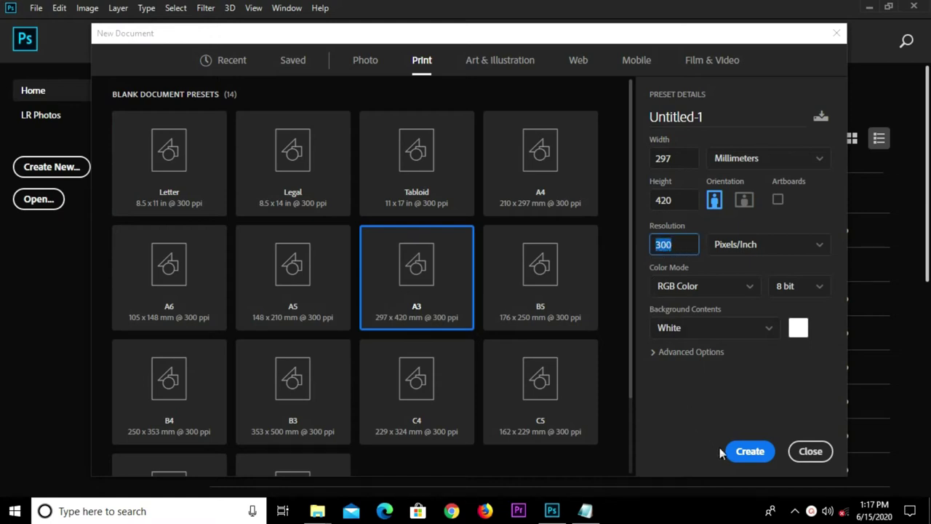
click(746, 451)
double_click(859, 337)
click(568, 141)
Add a black (000000) Solid Color fill layer covering the canvas
click(854, 488)
click(853, 251)
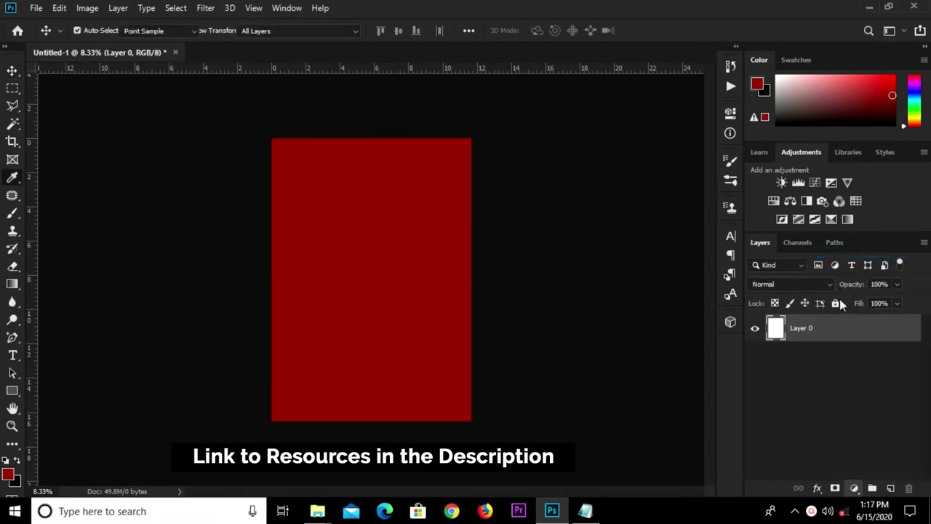
text(000000)
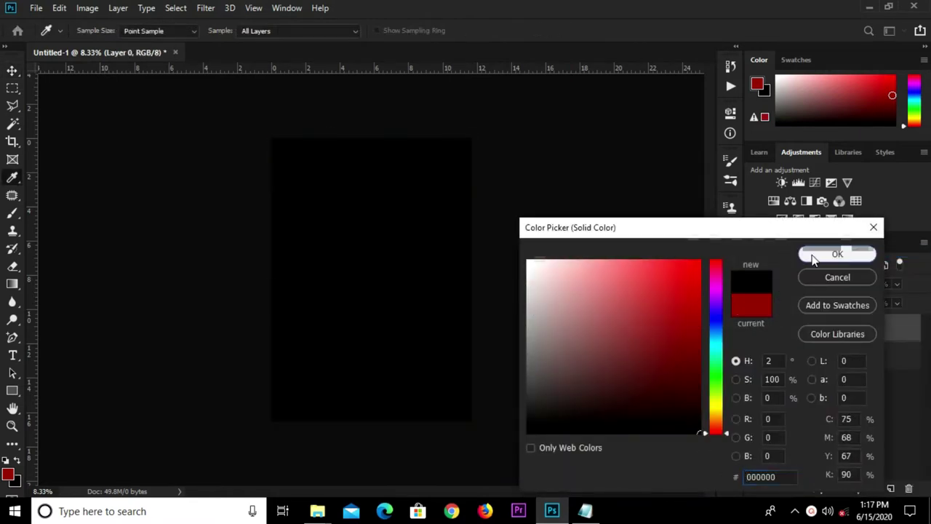
click(814, 260)
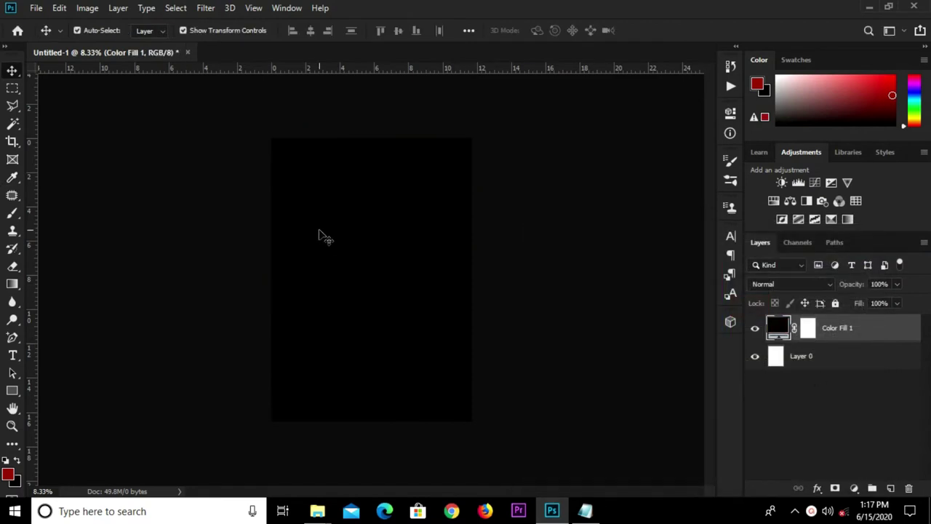
key(ctrl+plus)
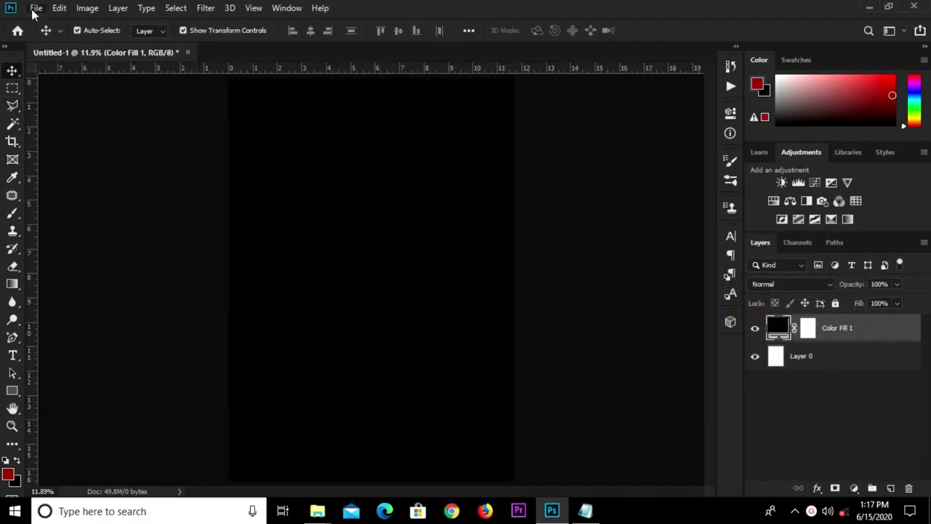
Place the pngtree beach background as an embedded image and convert it to a Smart Object
click(34, 8)
click(100, 266)
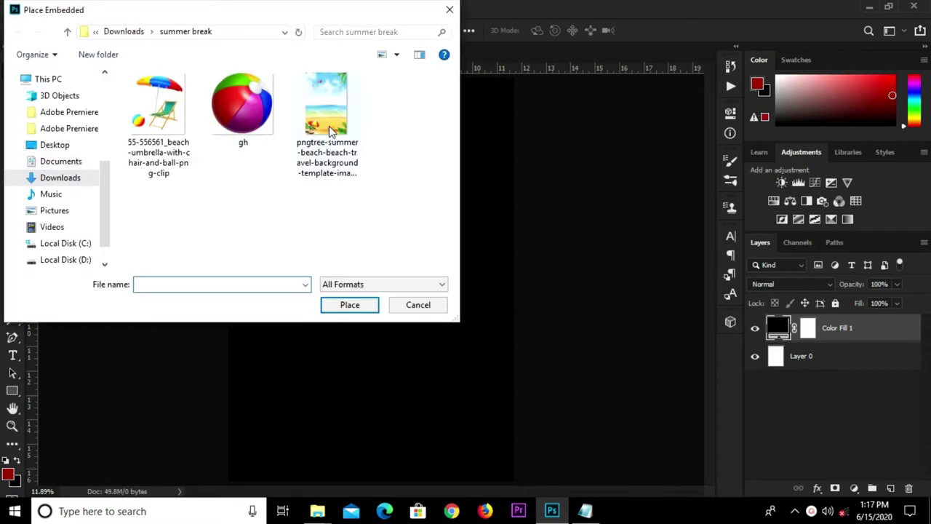
click(330, 123)
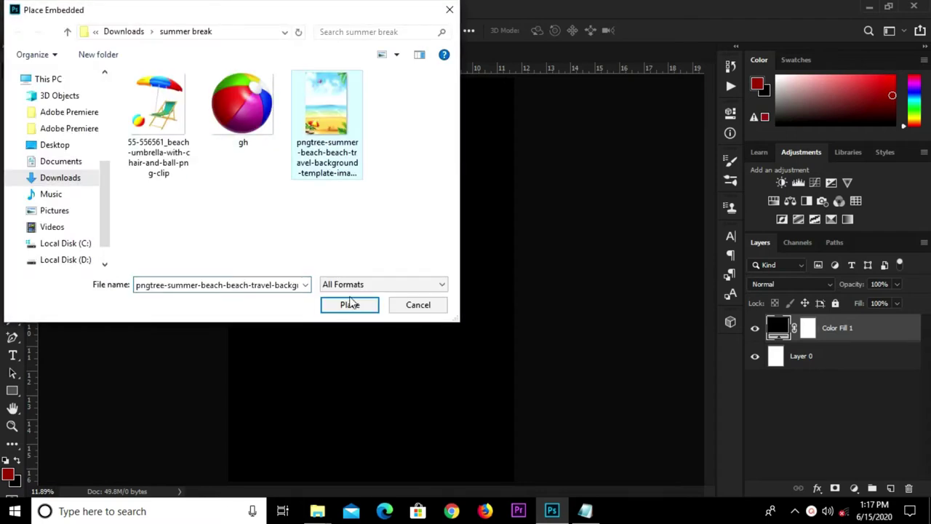
click(359, 310)
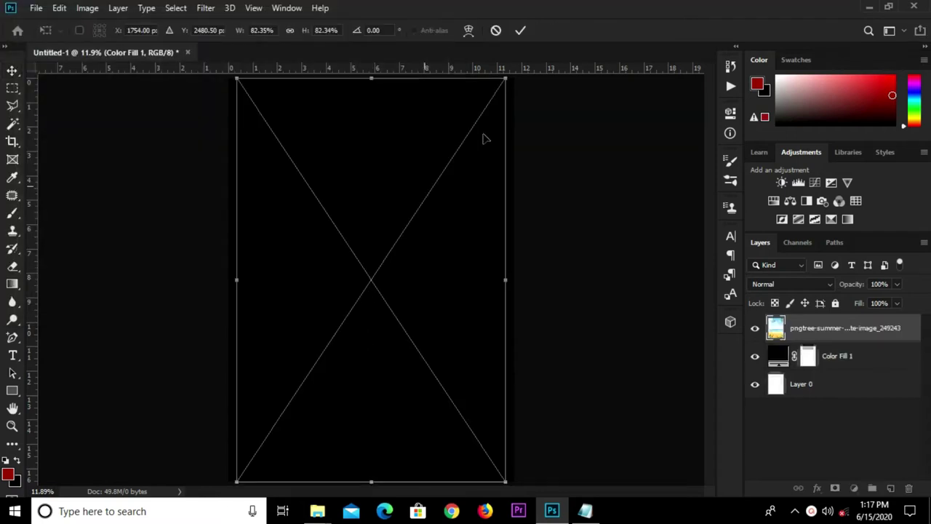
click(520, 30)
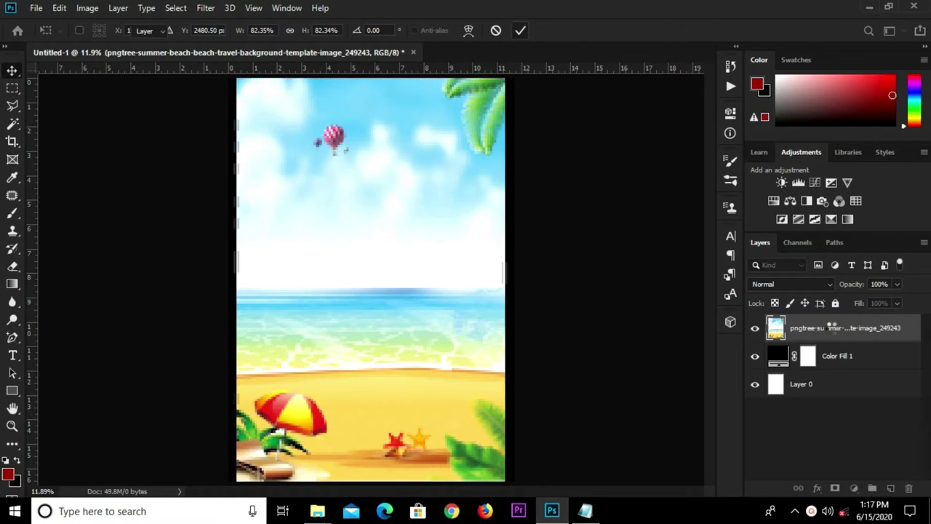
right_click(832, 327)
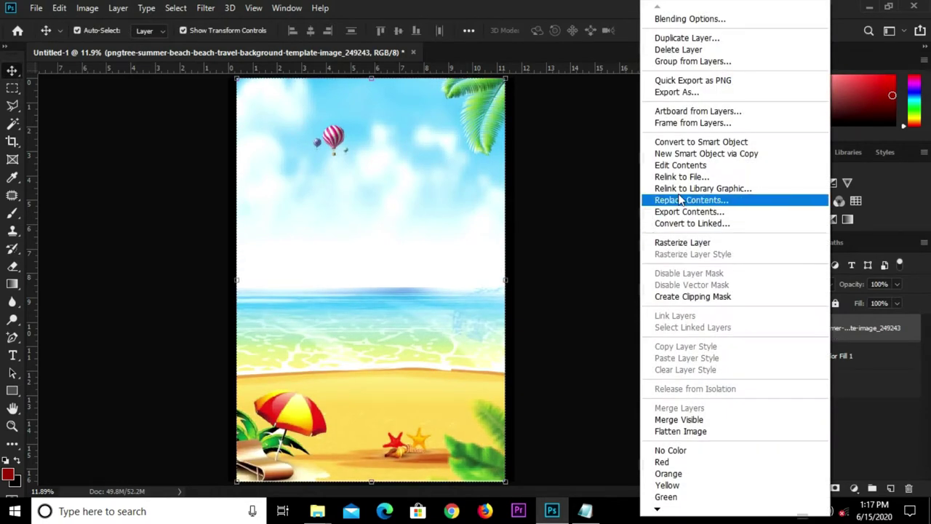
click(662, 143)
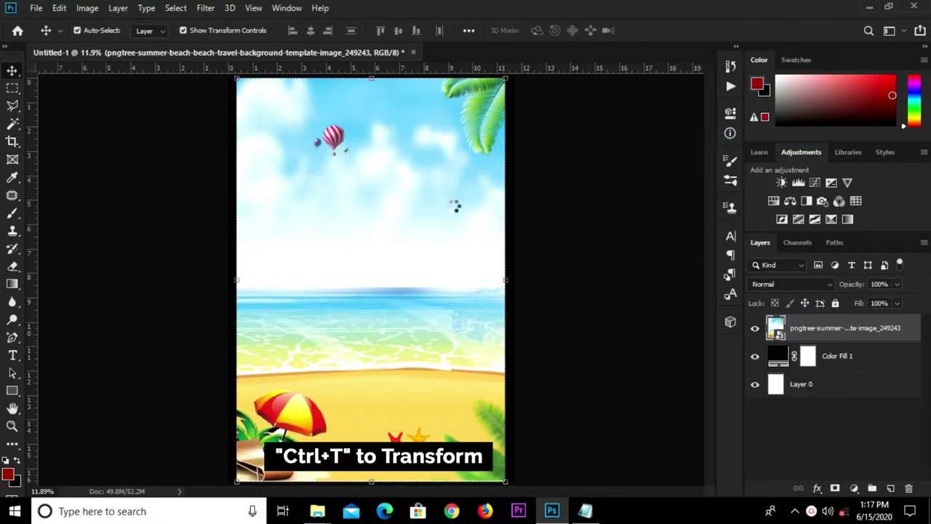
Scale the beach background up to about 114% so it fills the whole canvas
key(ctrl+minus)
key(ctrl+t)
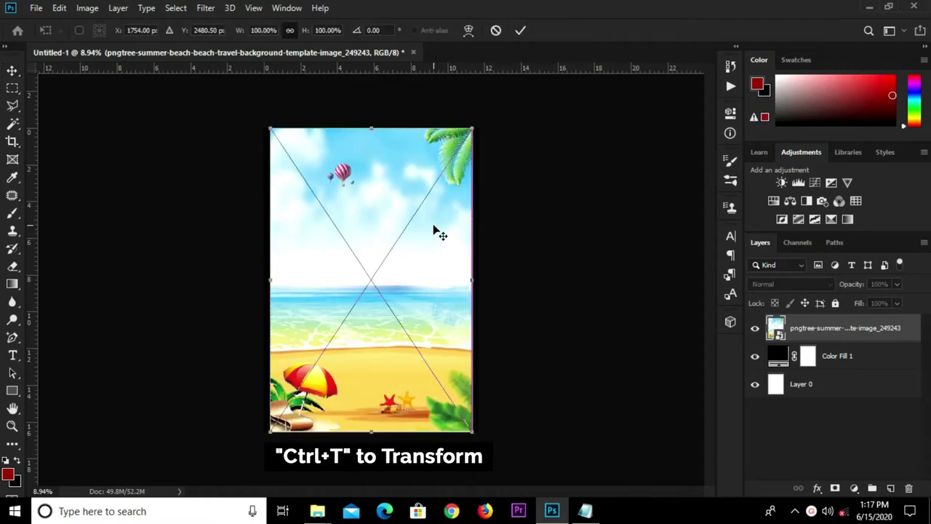
drag(267, 438, 255, 454)
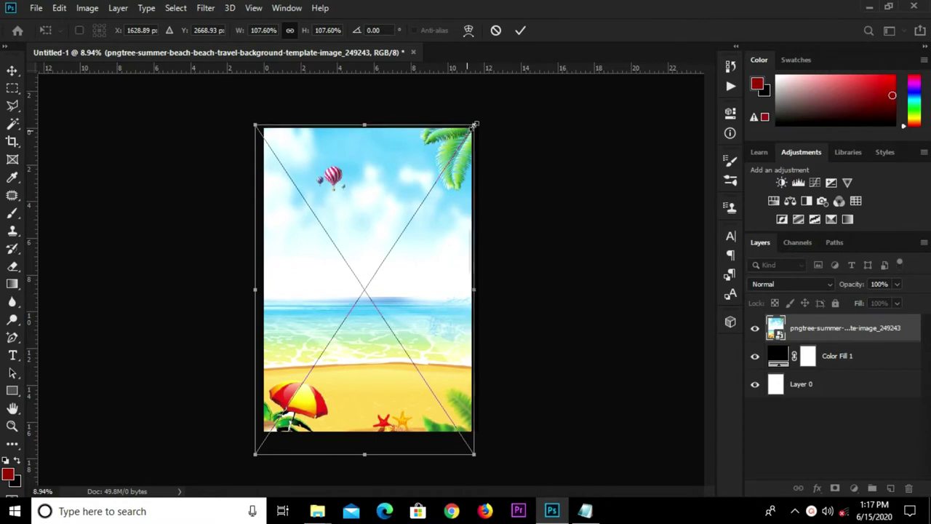
drag(473, 124, 485, 111)
click(520, 30)
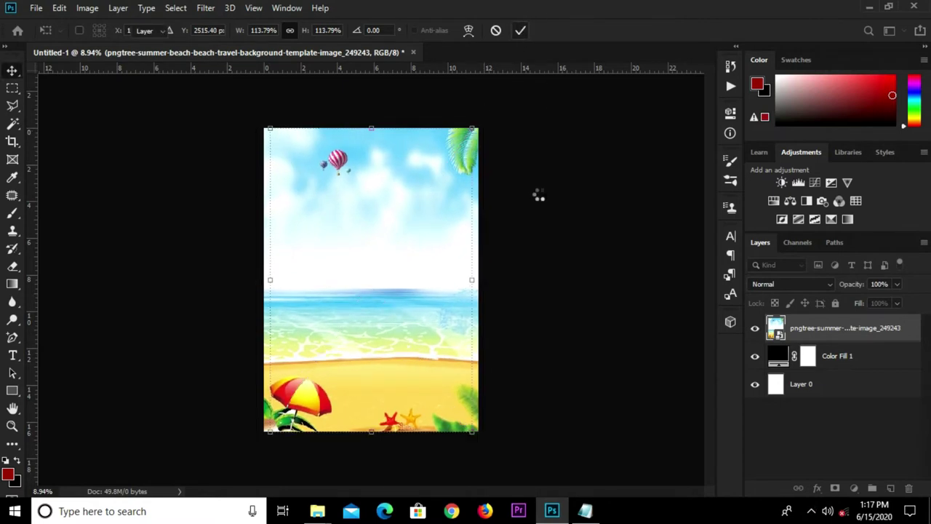
key(ctrl+0)
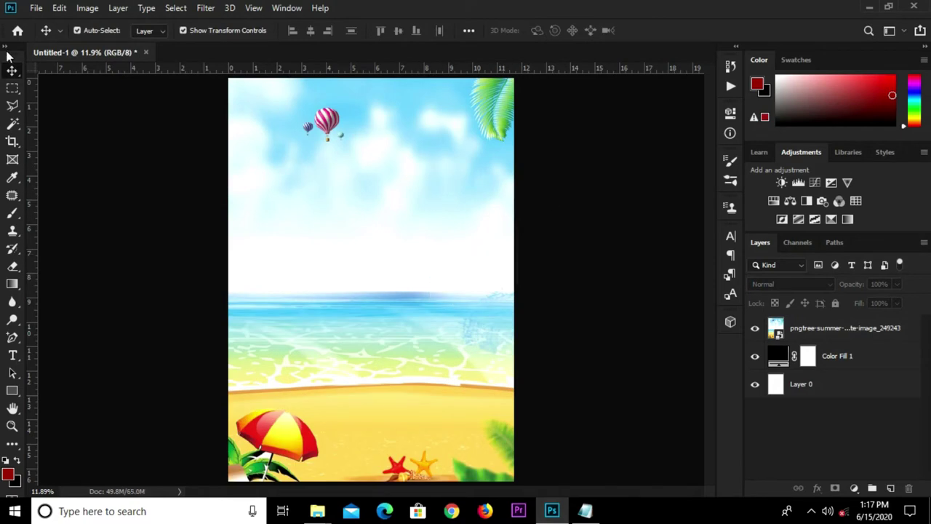
click(36, 8)
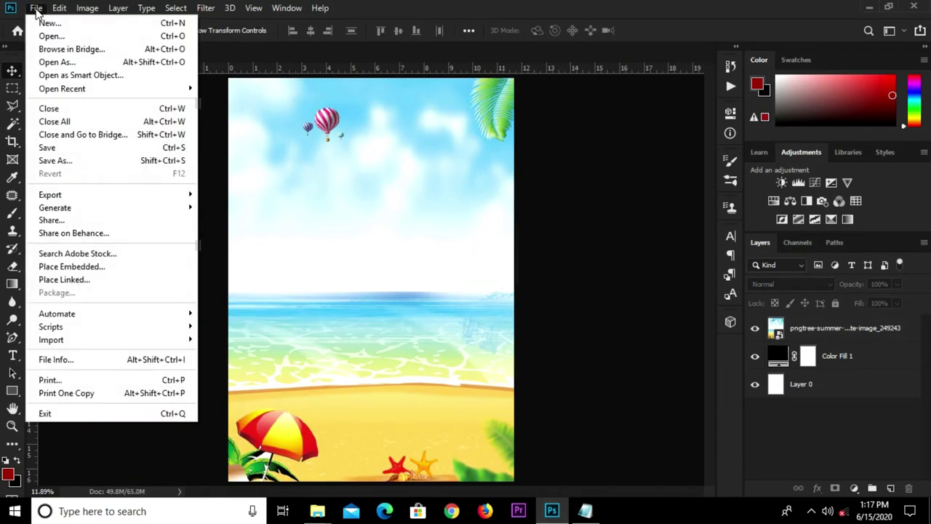
Place the gh beach ball image into the poster and scale it up slightly
click(83, 267)
click(256, 109)
click(350, 305)
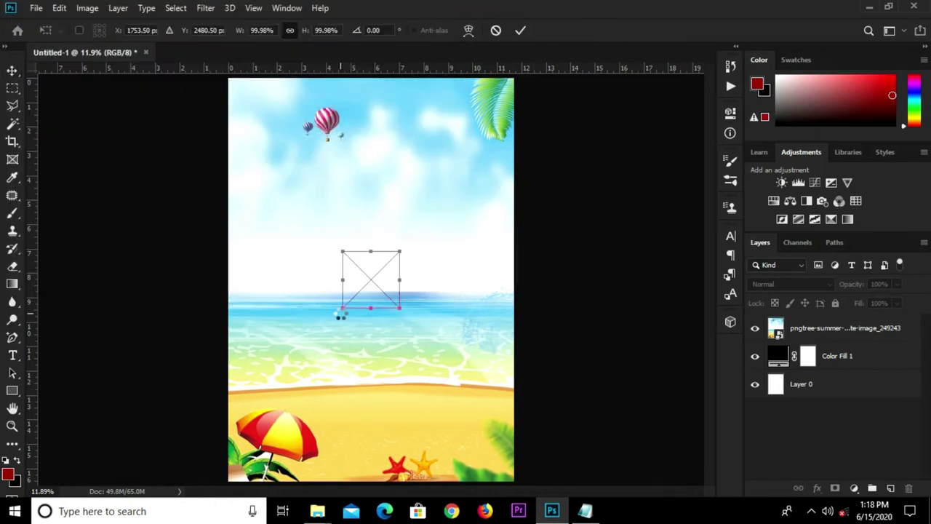
click(519, 28)
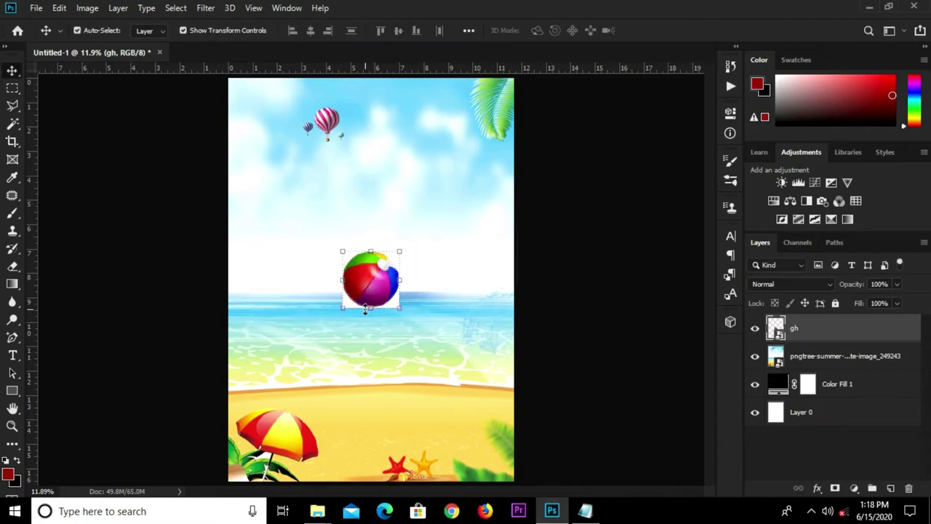
key(ctrl+t)
drag(343, 307, 303, 347)
key(Return)
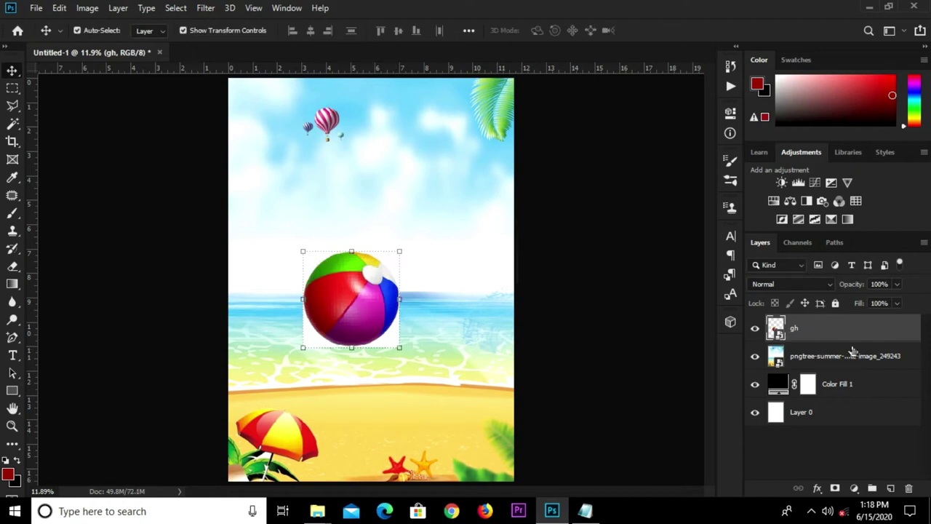
Rasterize the gh layer and delete the white background around the ball with the Magic Wand
right_click(828, 345)
click(662, 246)
drag(12, 124, 69, 143)
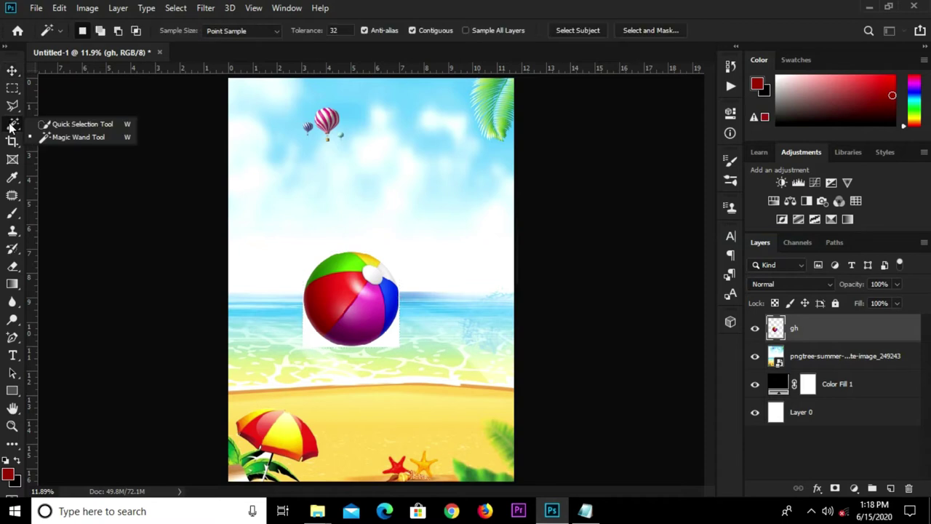
click(67, 140)
click(389, 346)
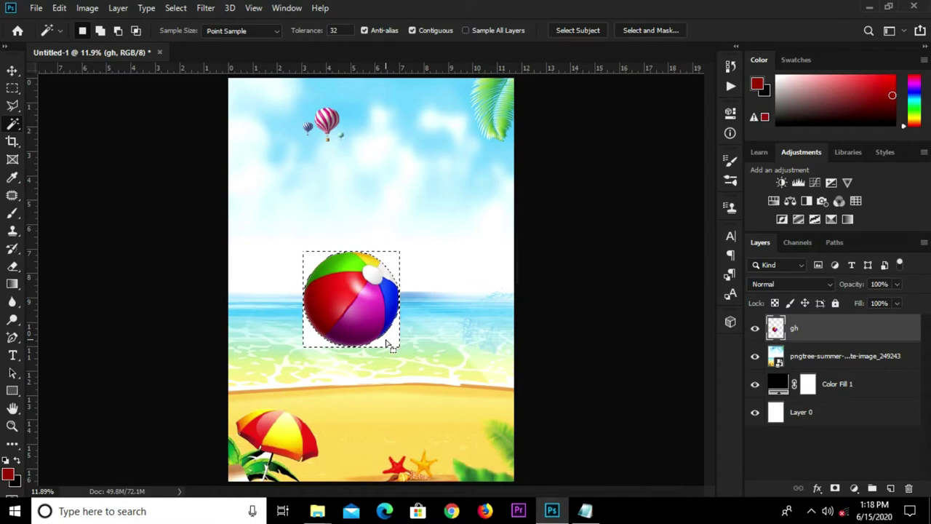
key(Delete)
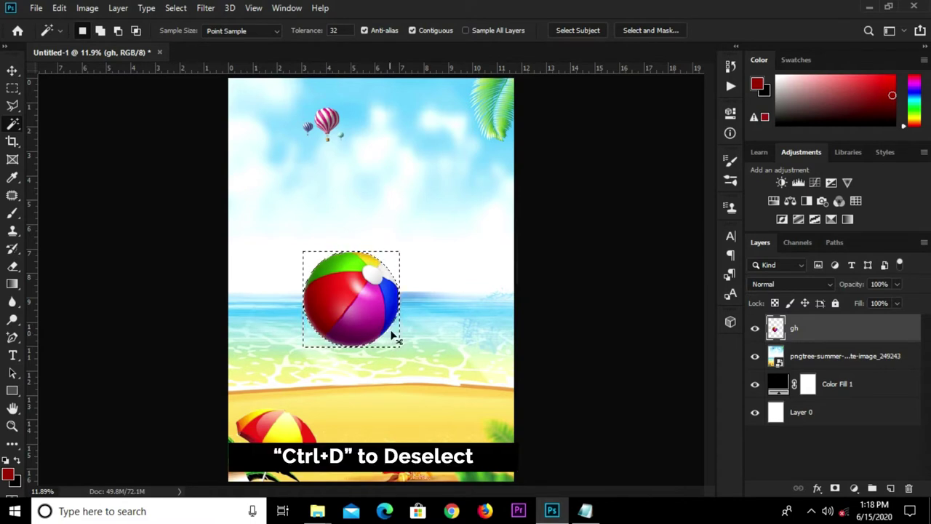
key(ctrl+d)
key(v)
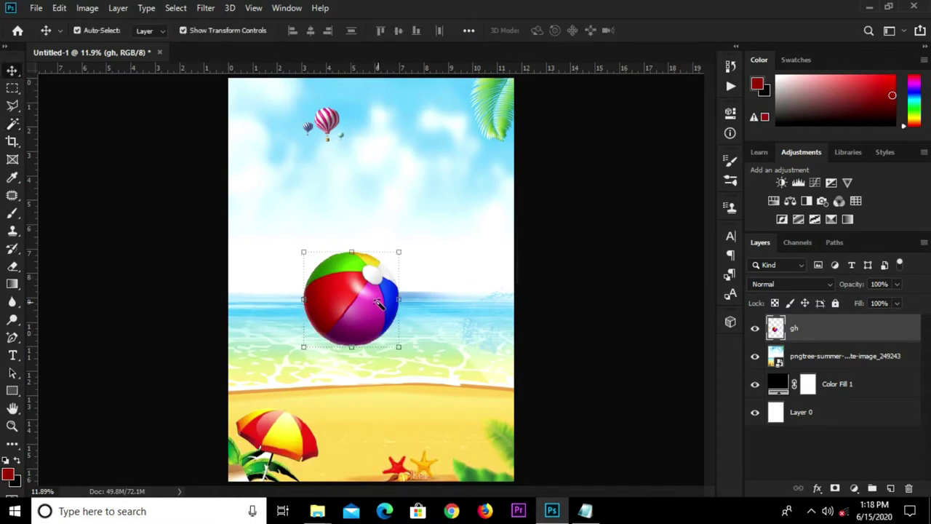
Convert the ball to a Smart Object, move it to the lower-right sand and shrink it to about 50%
right_click(822, 331)
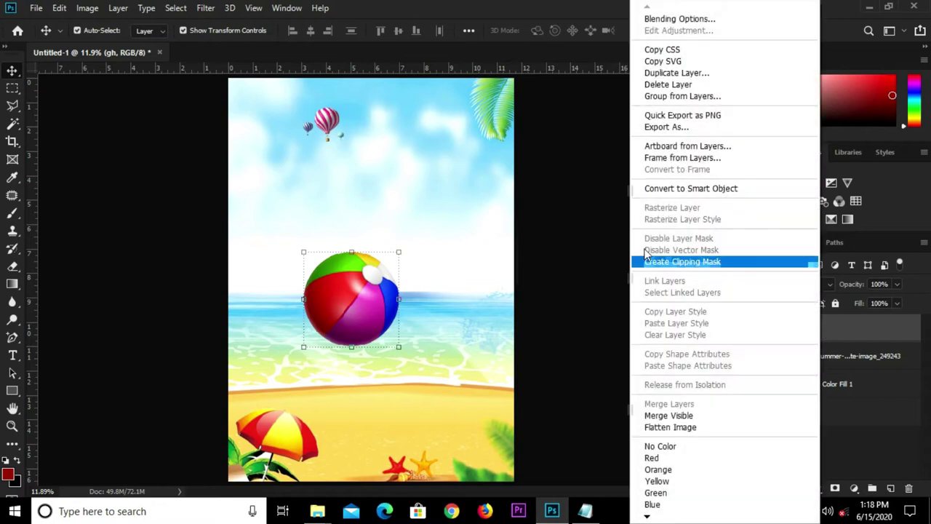
click(644, 190)
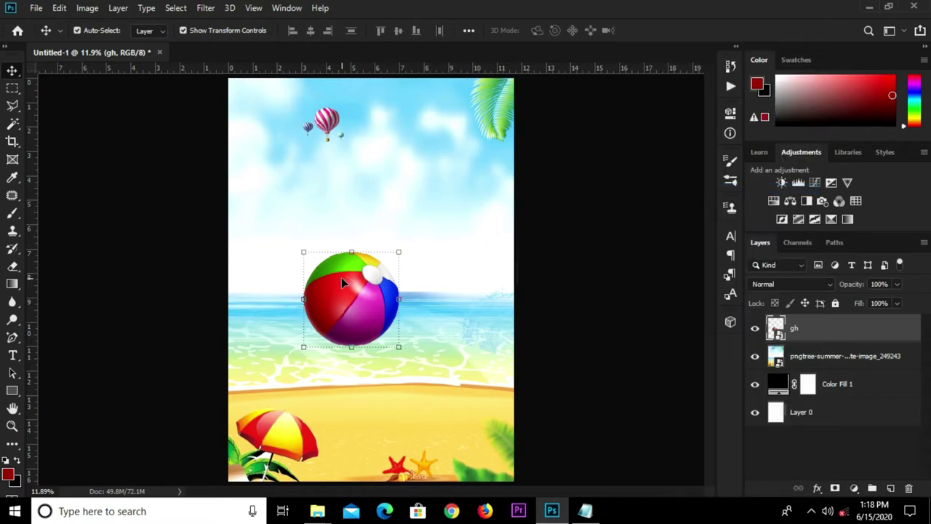
drag(342, 278, 447, 407)
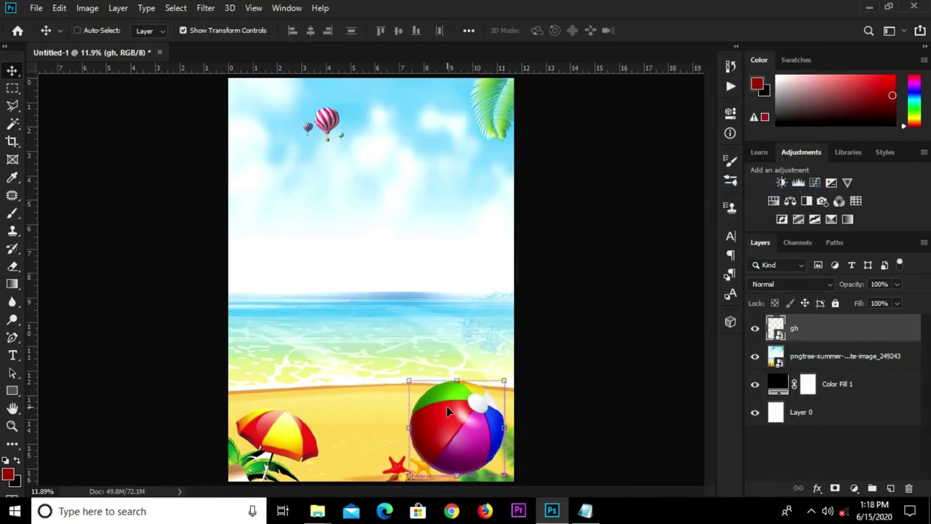
key(ctrl+t)
mouse_move(505, 378)
mouse_down()
mouse_move(454, 408)
mouse_move(486, 437)
mouse_move(478, 440)
mouse_up()
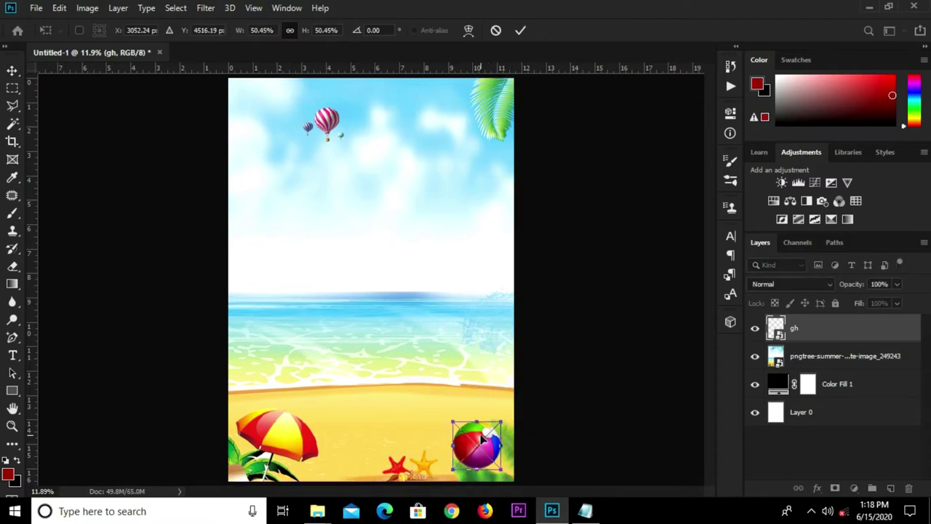
click(520, 31)
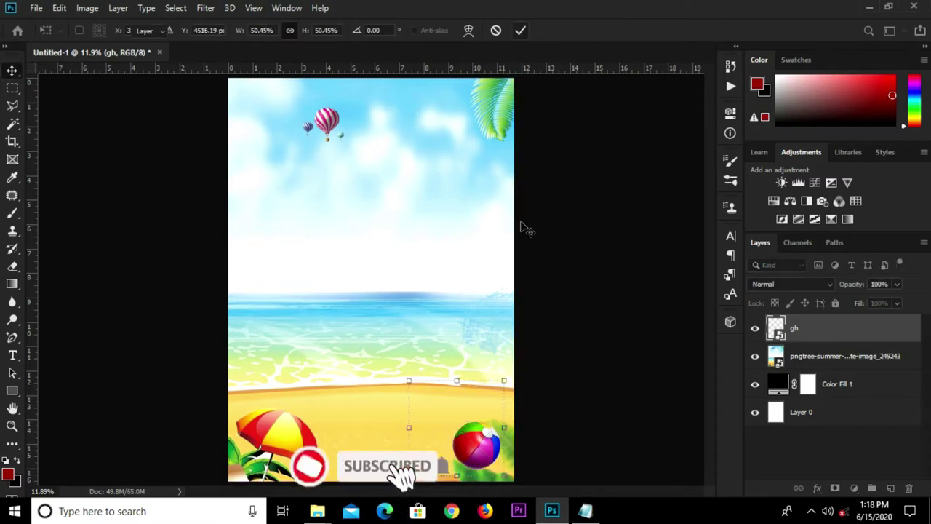
click(525, 229)
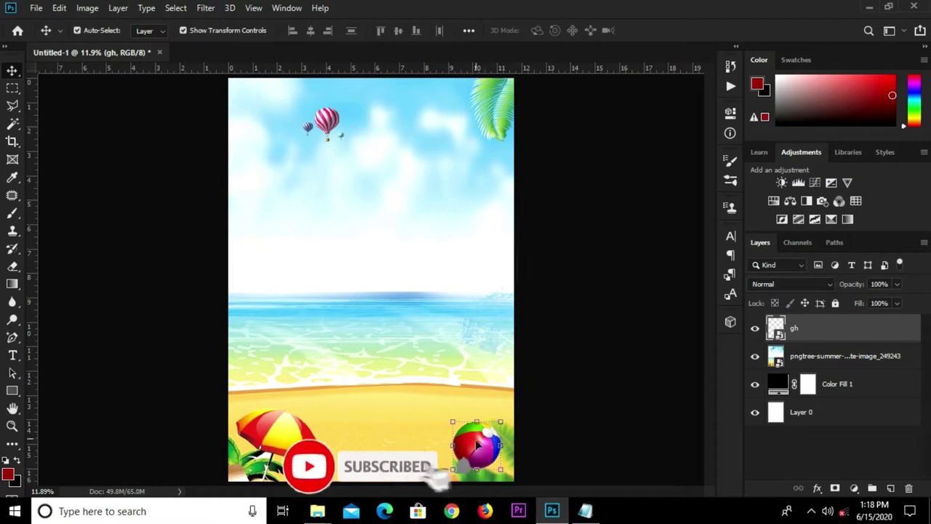
click(557, 396)
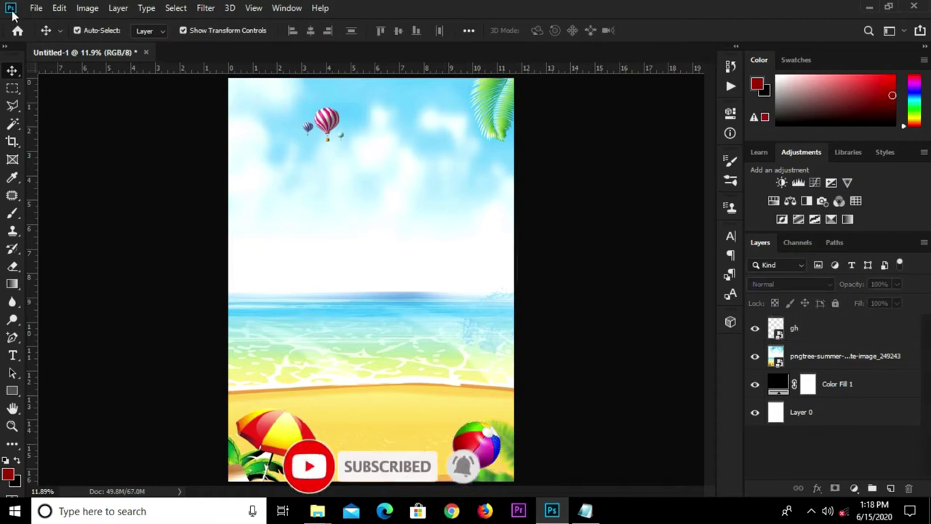
click(35, 8)
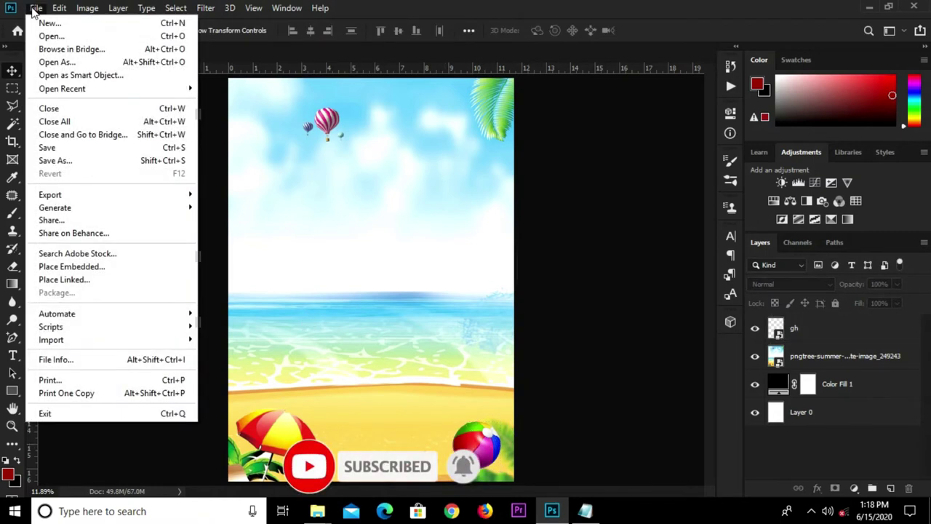
Place the umbrella-and-chair clip art into the poster and rasterize its layer
click(89, 266)
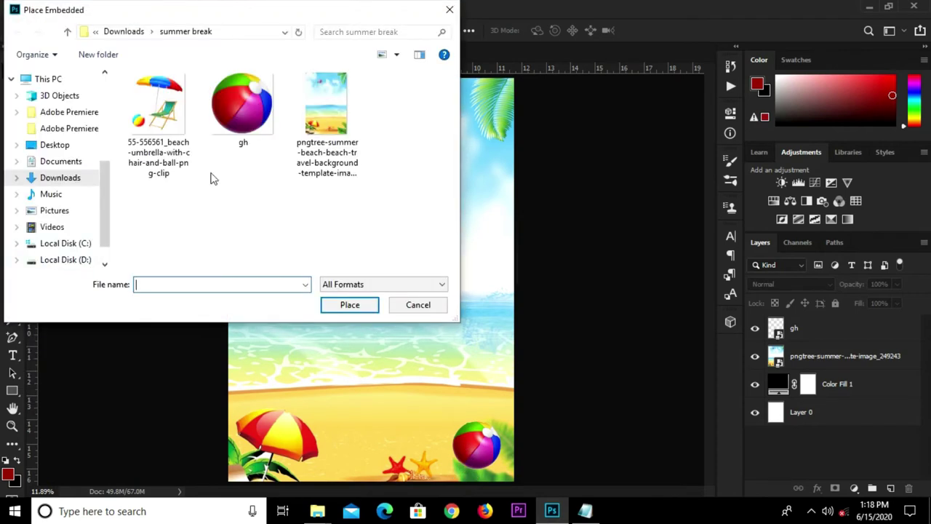
click(157, 114)
click(349, 305)
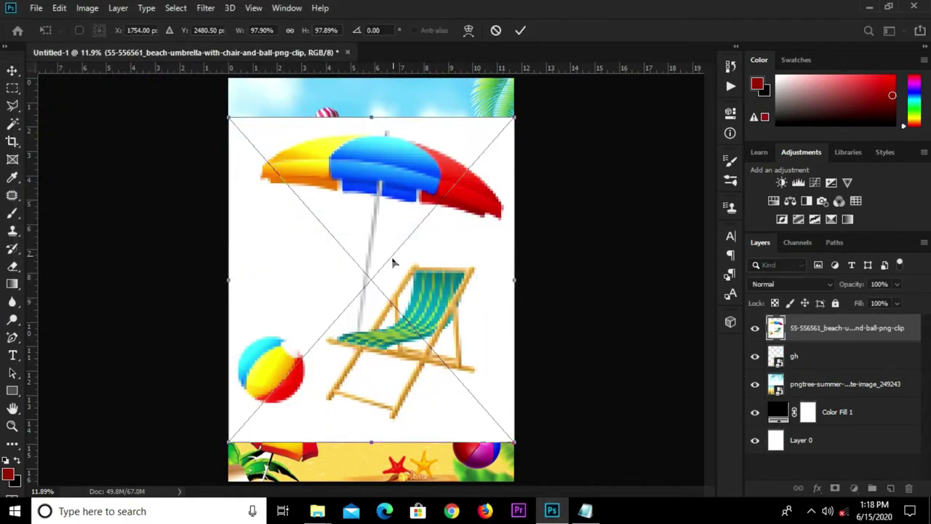
key(Return)
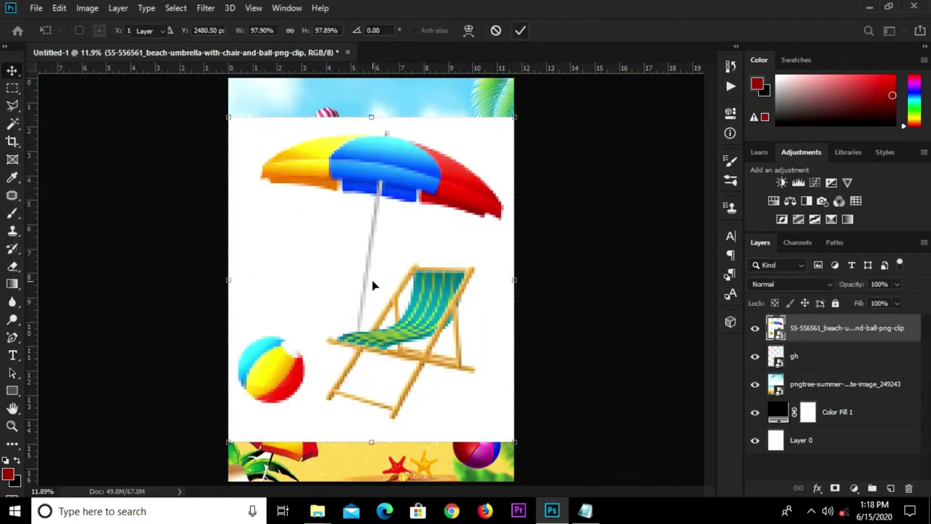
right_click(829, 329)
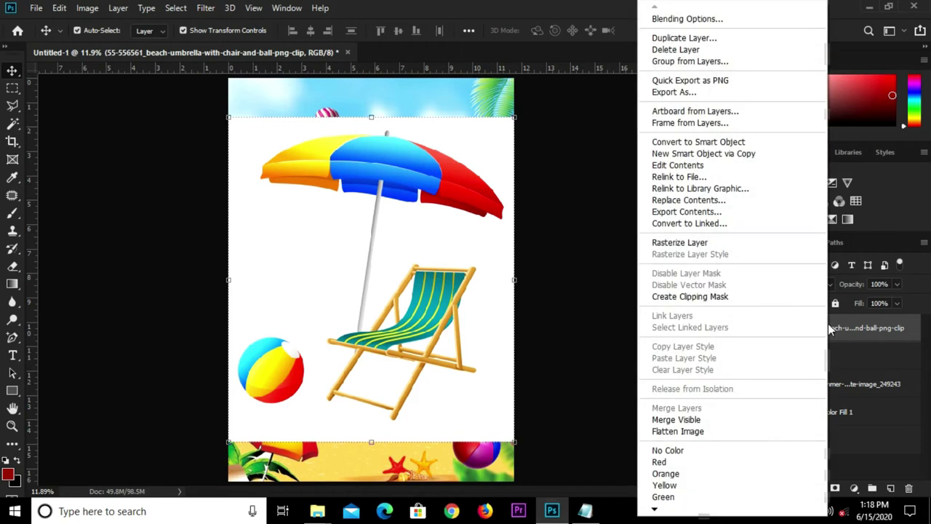
click(658, 241)
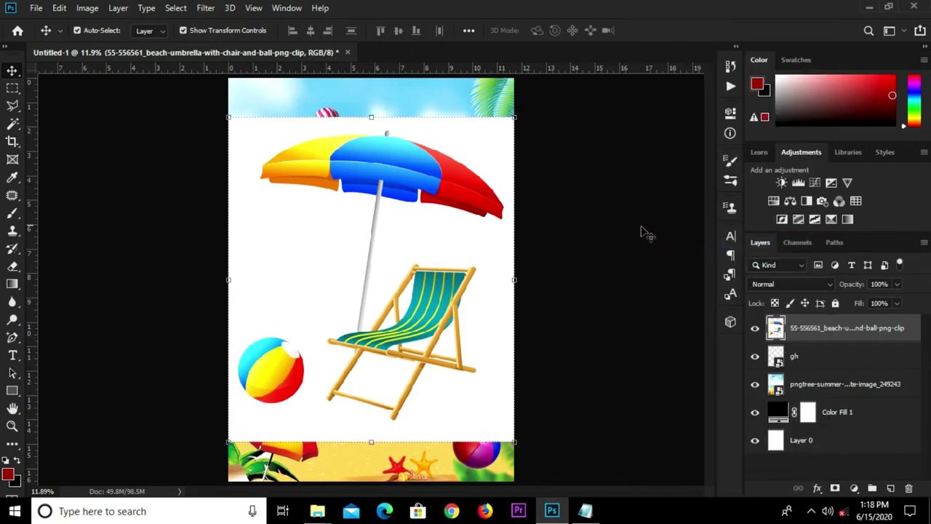
Select the clip art's white background with the Magic Wand and delete it
click(12, 125)
click(59, 137)
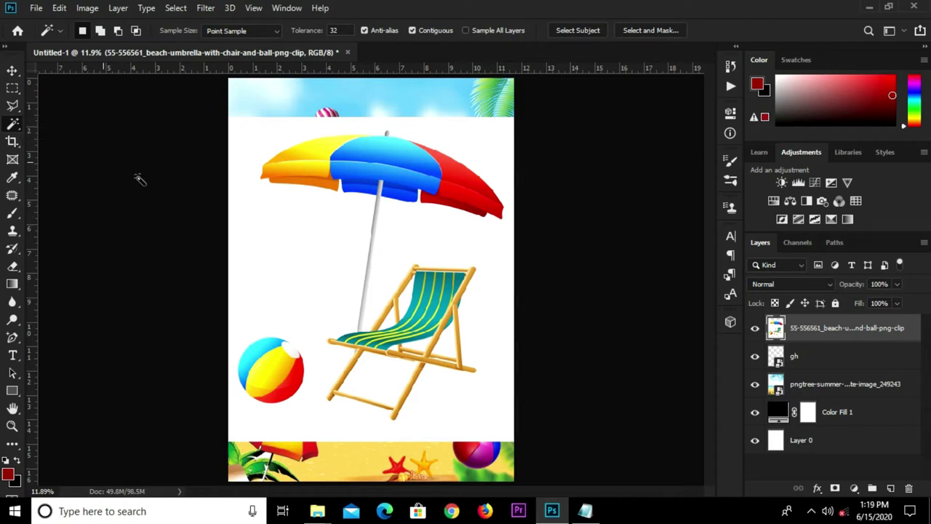
click(291, 233)
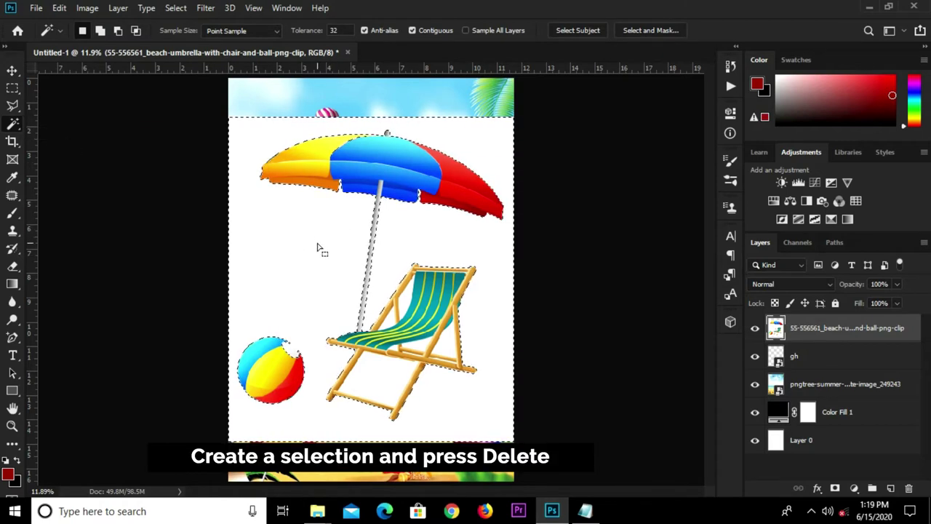
key(Delete)
key(ctrl+d)
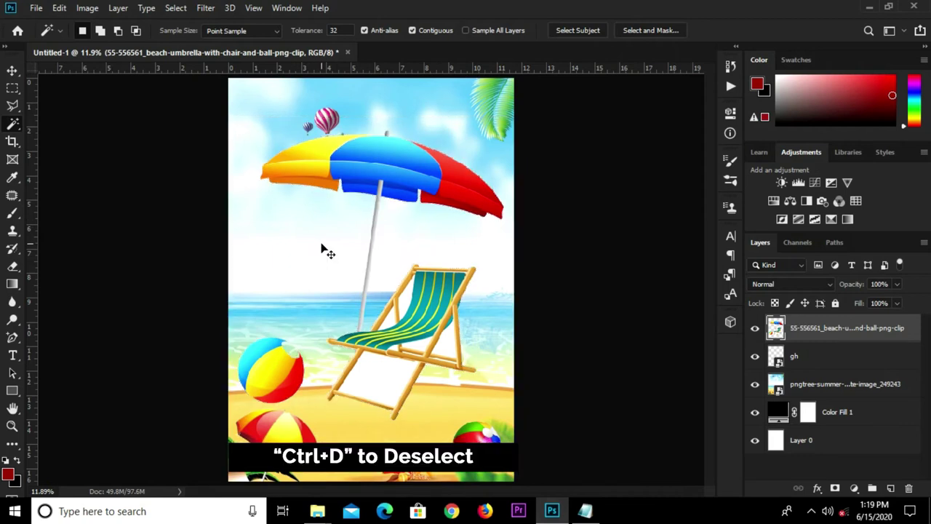
click(12, 70)
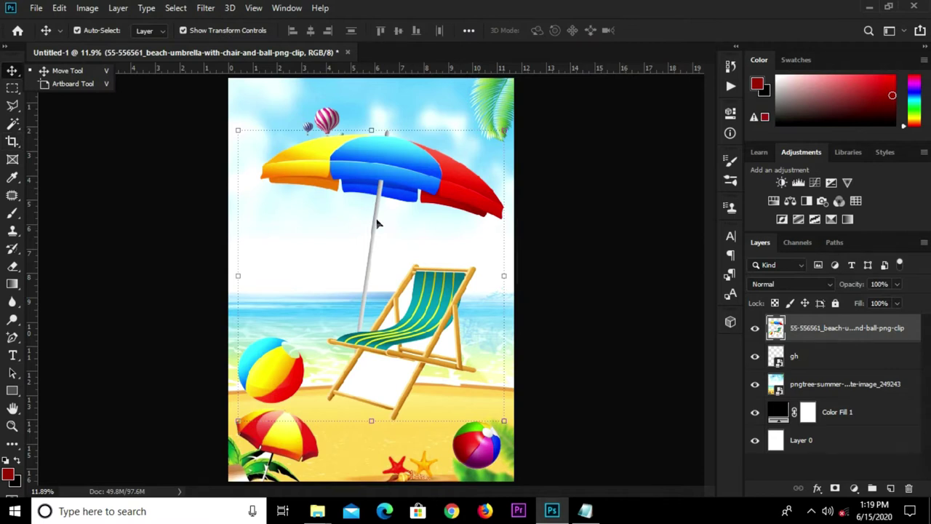
Reposition the umbrella-and-chair clip art down and slightly to the right
drag(356, 224, 411, 277)
drag(348, 246, 367, 187)
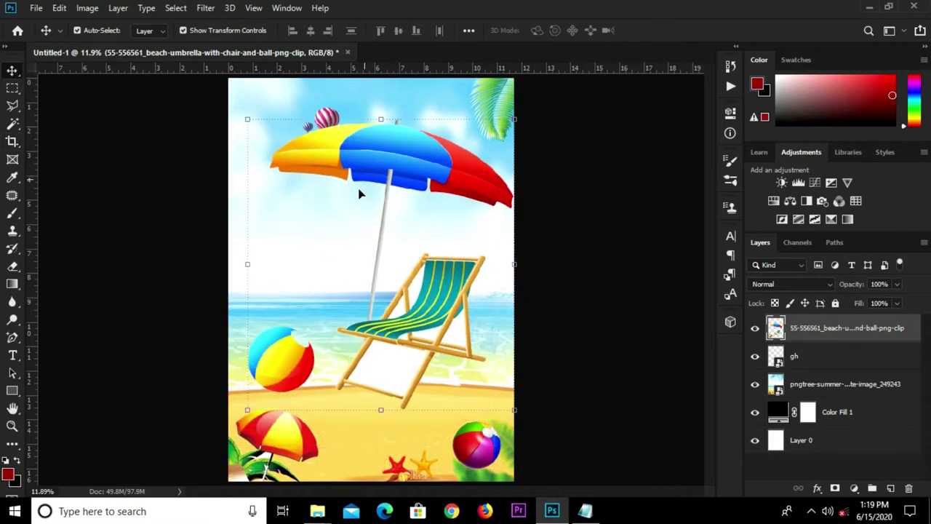
click(14, 114)
click(73, 119)
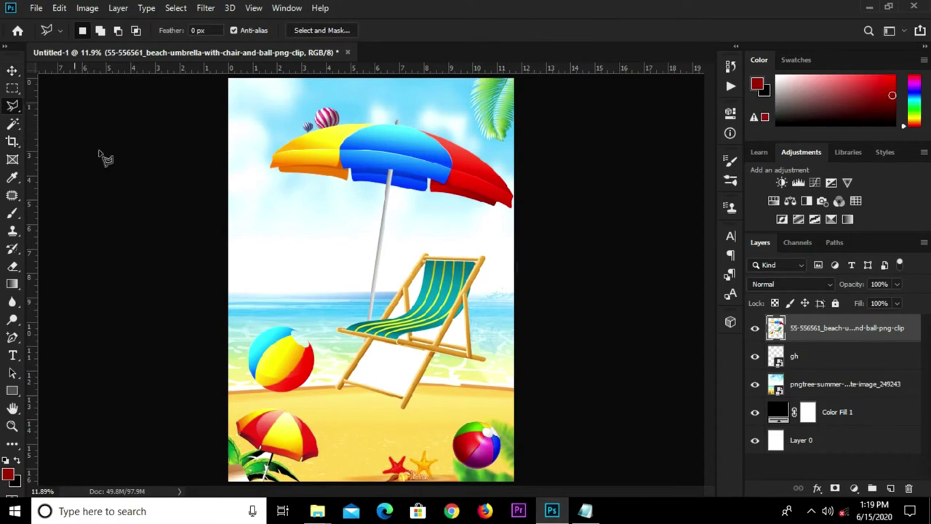
Outline the chair and beach ball with the Polygonal Lasso and delete them
click(236, 358)
click(343, 325)
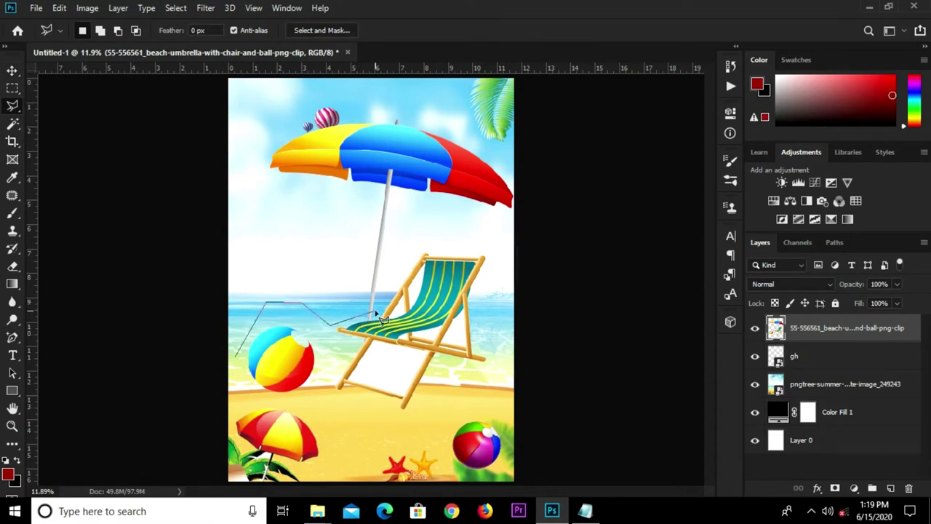
click(378, 301)
click(405, 243)
click(477, 237)
click(502, 300)
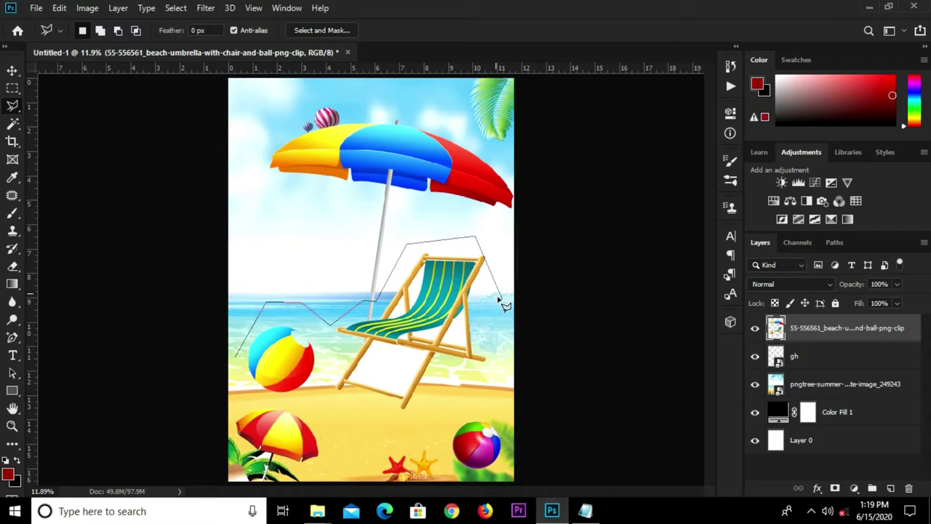
click(497, 247)
click(494, 385)
click(388, 441)
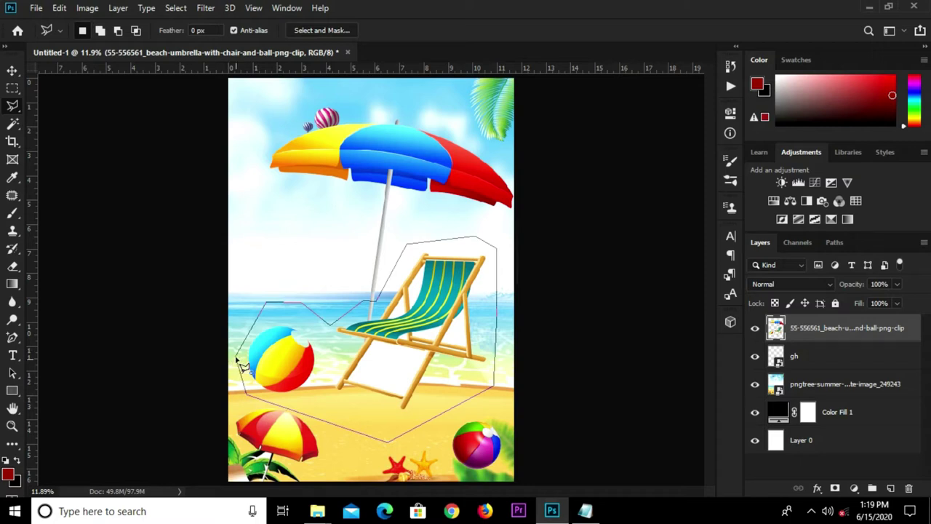
click(239, 360)
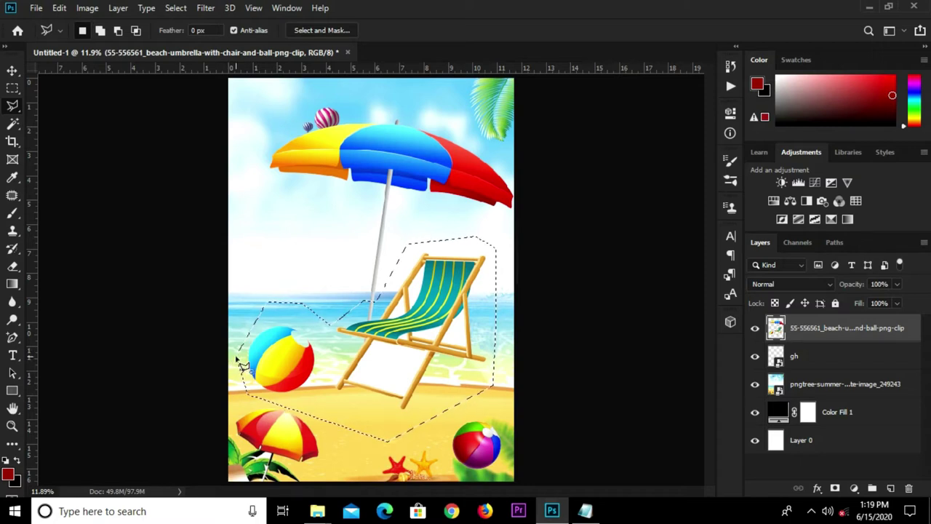
key(Delete)
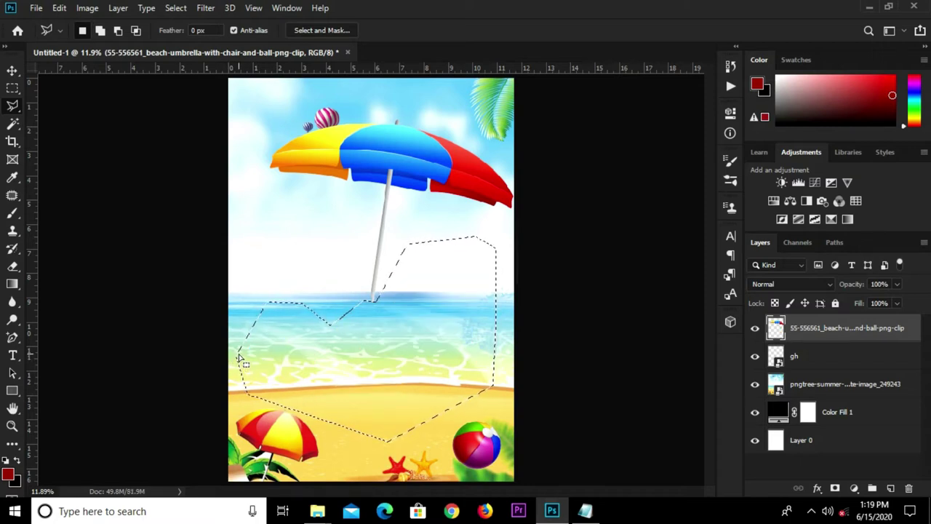
key(ctrl+d)
Move the umbrella down-left, convert it to a Smart Object, and hide its layer
key(v)
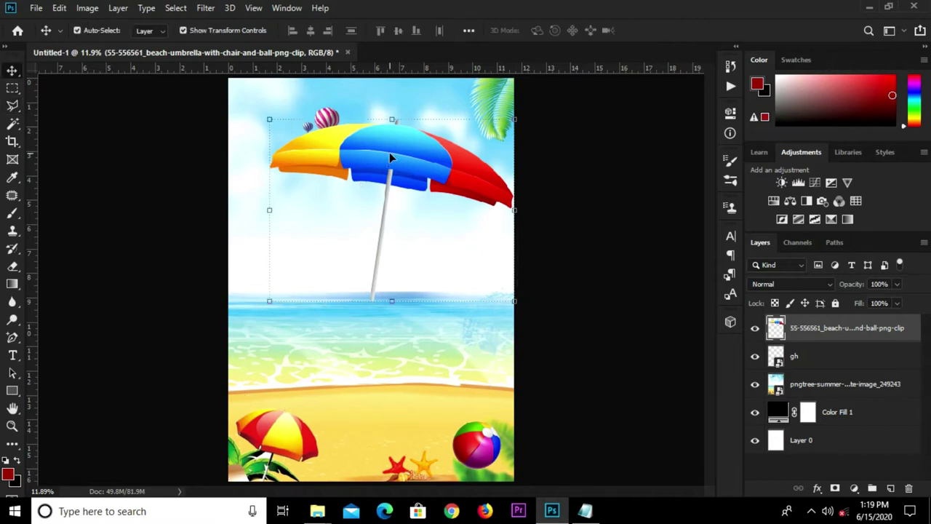
drag(390, 155, 376, 194)
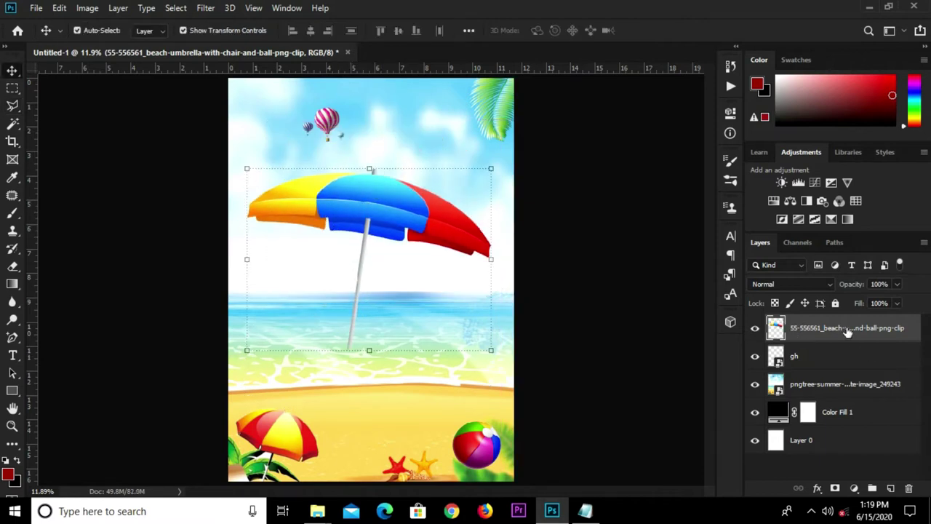
right_click(848, 331)
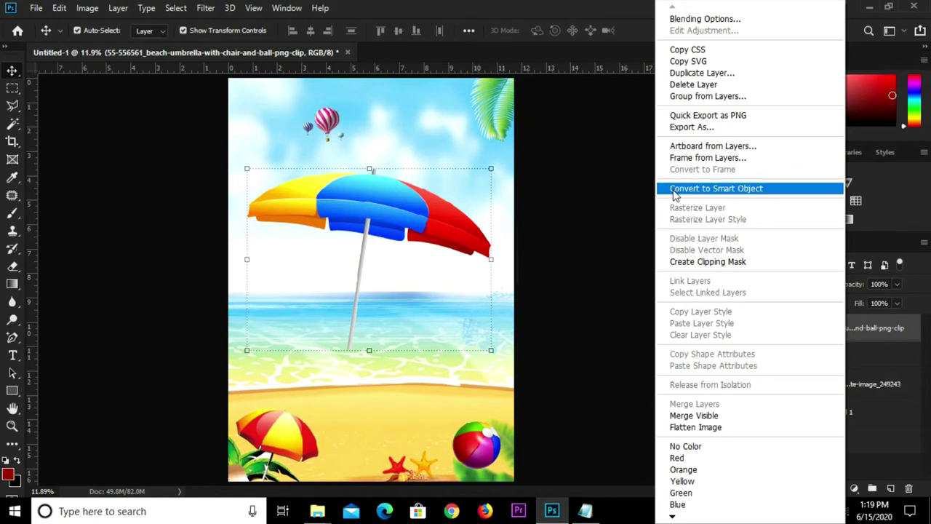
click(674, 191)
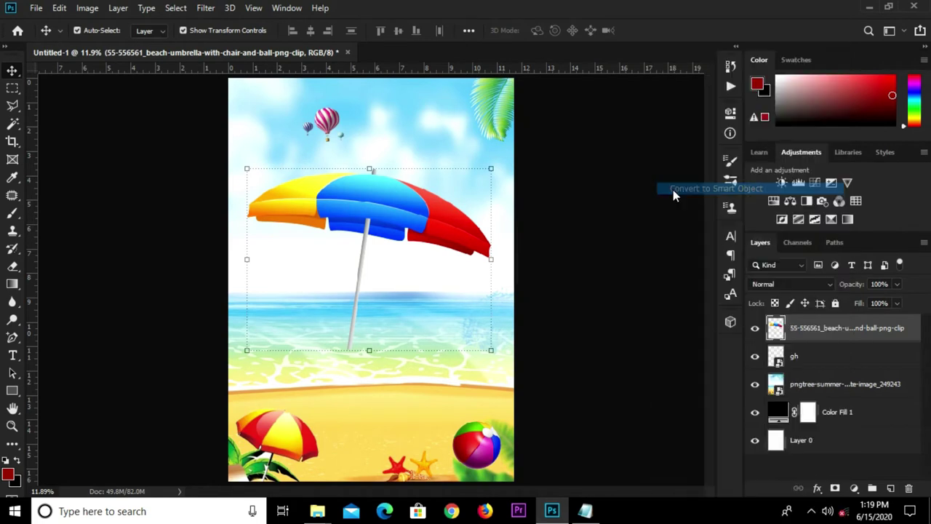
click(755, 329)
click(549, 278)
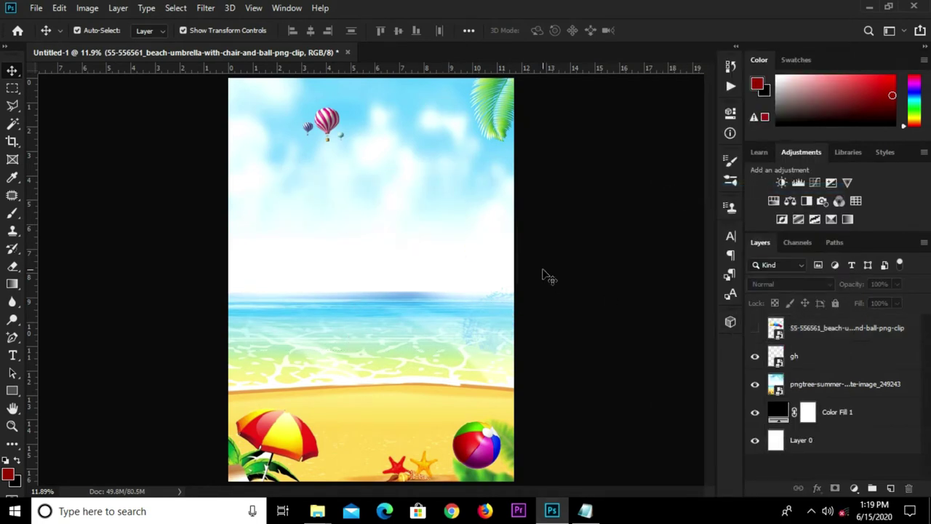
Copy the word 'summer' from Notepad and paste it as a text layer in the sky
click(12, 354)
mouse_move(584, 511)
click(544, 394)
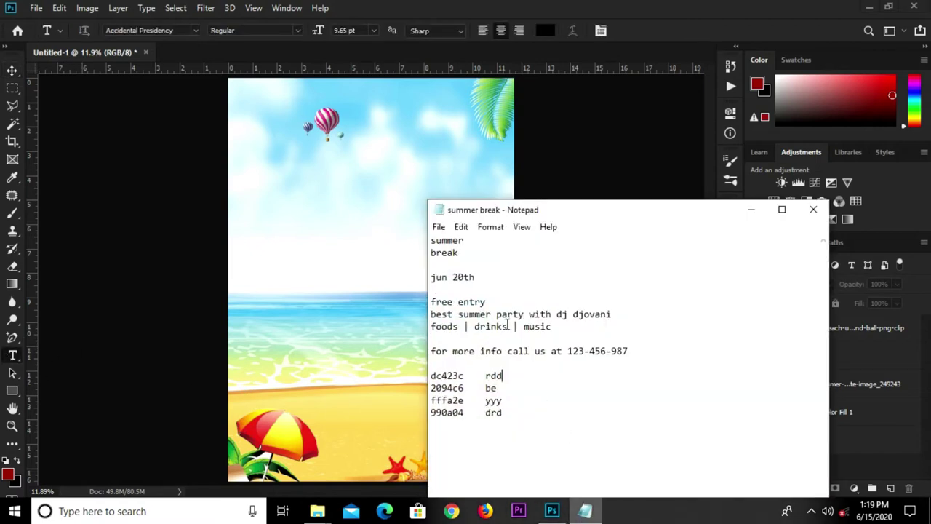
drag(466, 247, 431, 240)
click(448, 240)
right_click(462, 240)
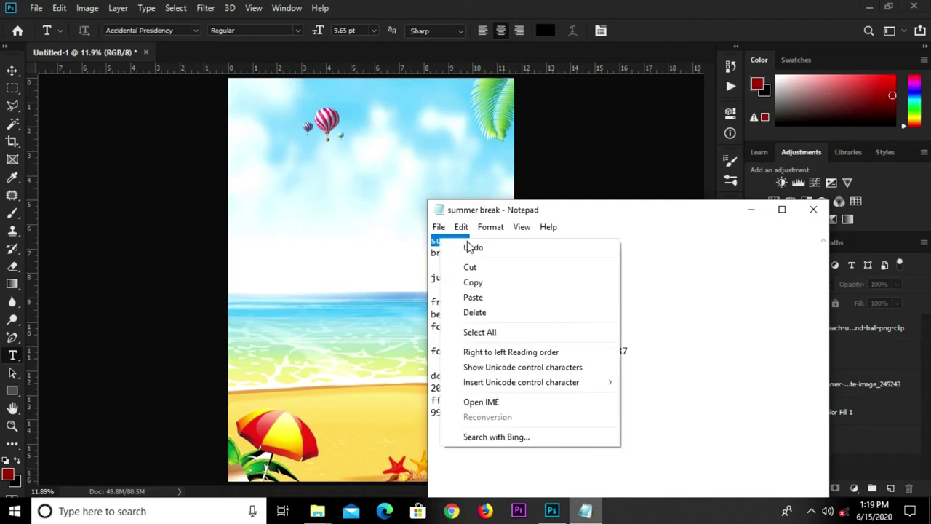
click(473, 283)
click(351, 240)
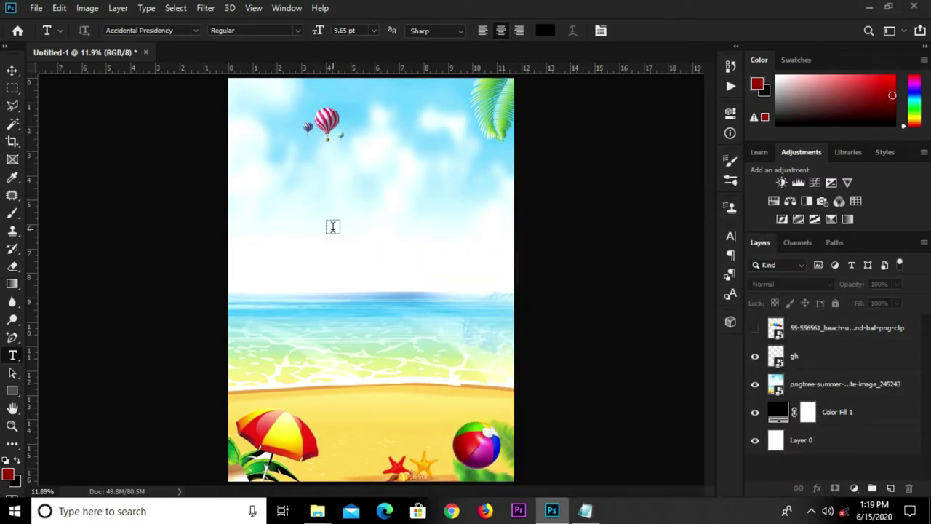
click(323, 225)
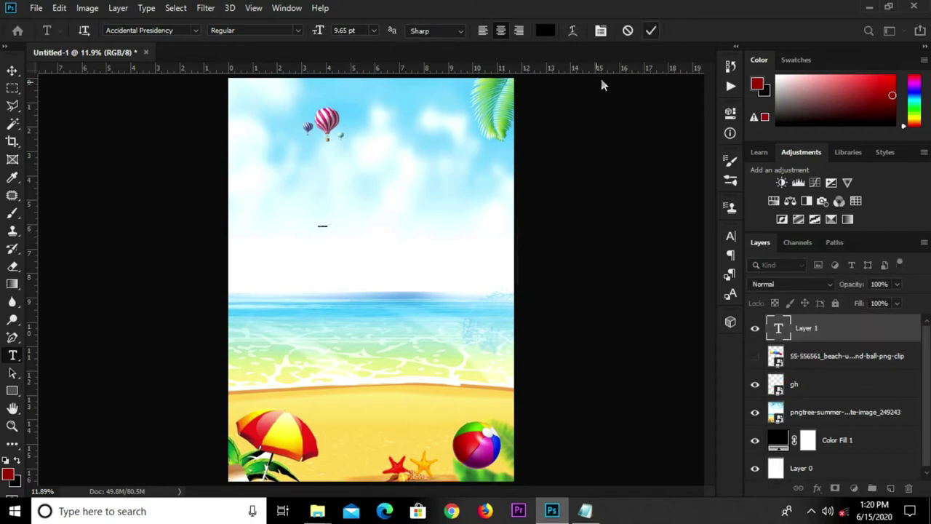
text(summer)
key(ctrl+Return)
Enlarge the summer text and set it to All Caps in the Character panel
key(ctrl+t)
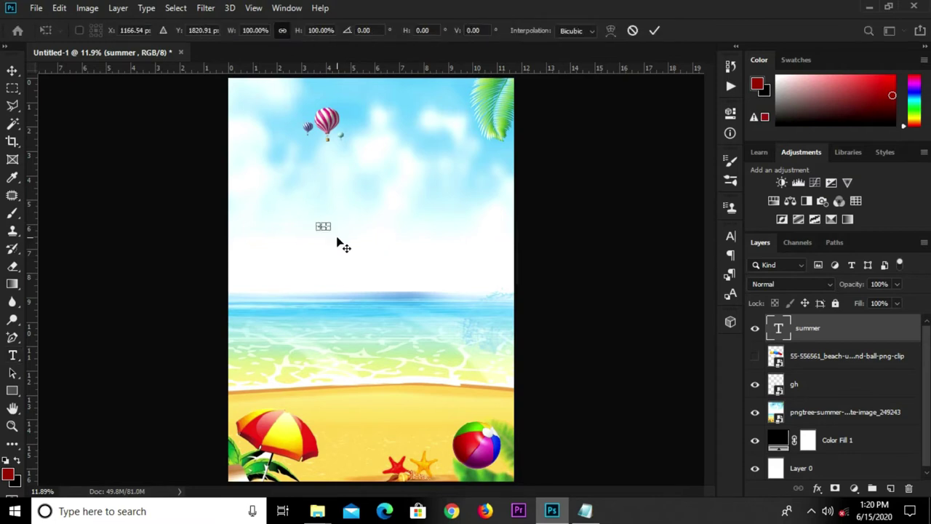
mouse_move(326, 229)
mouse_down()
mouse_move(447, 357)
mouse_move(443, 345)
mouse_up()
click(654, 30)
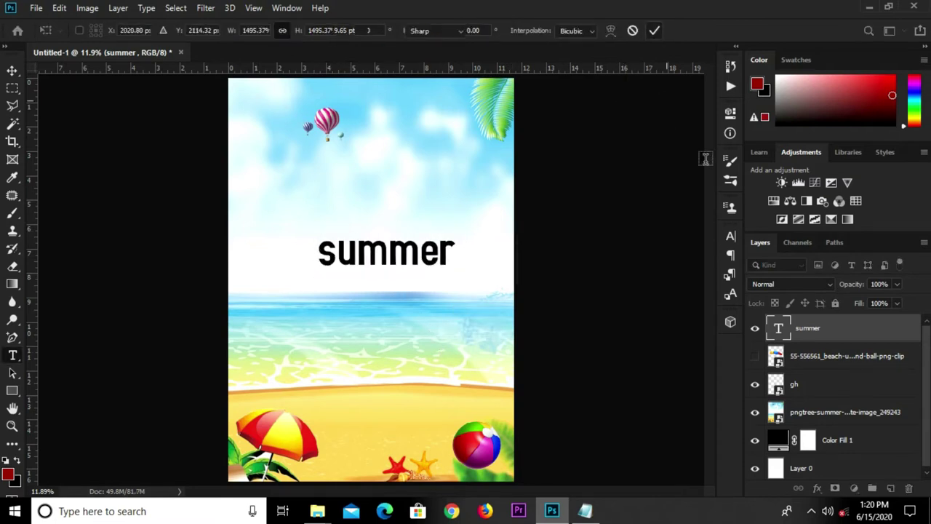
key(t)
click(731, 238)
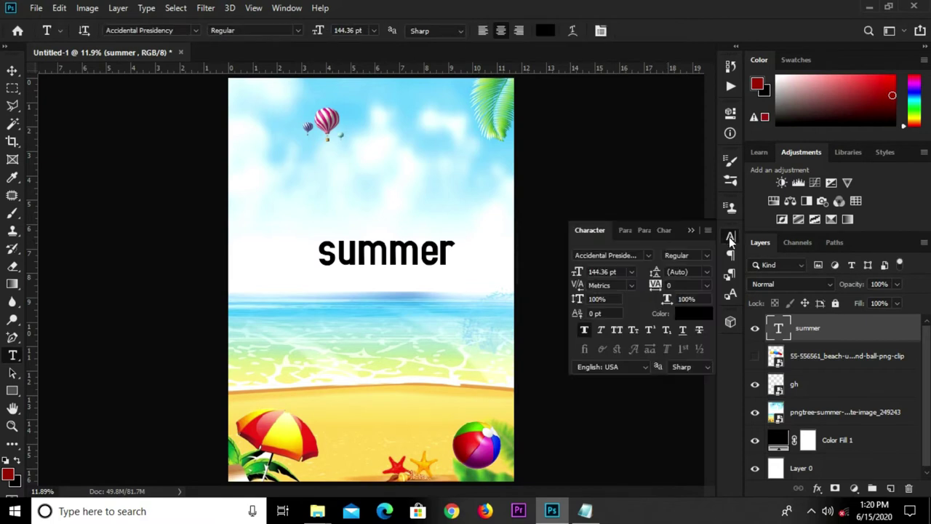
click(617, 330)
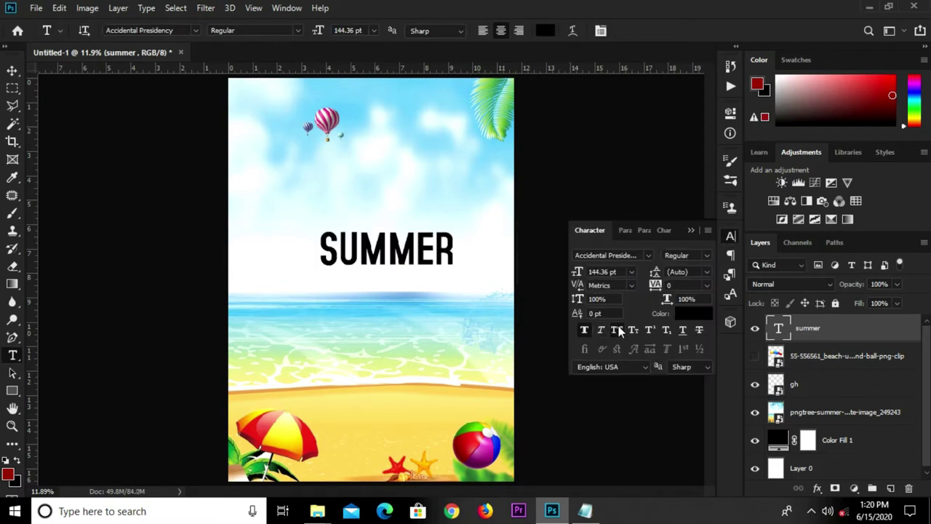
click(692, 231)
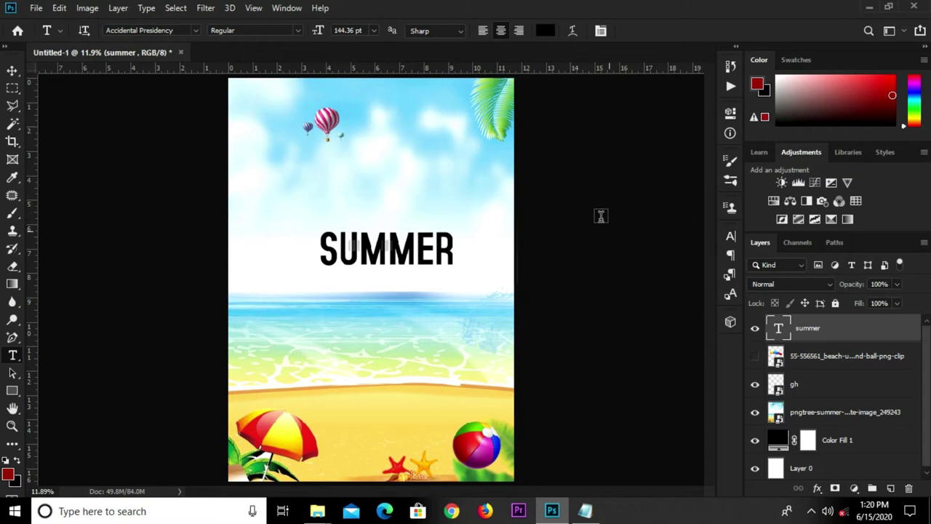
Colour SUMMER white (ffffff) and move it up near the top of the poster
click(547, 31)
text(ffffff)
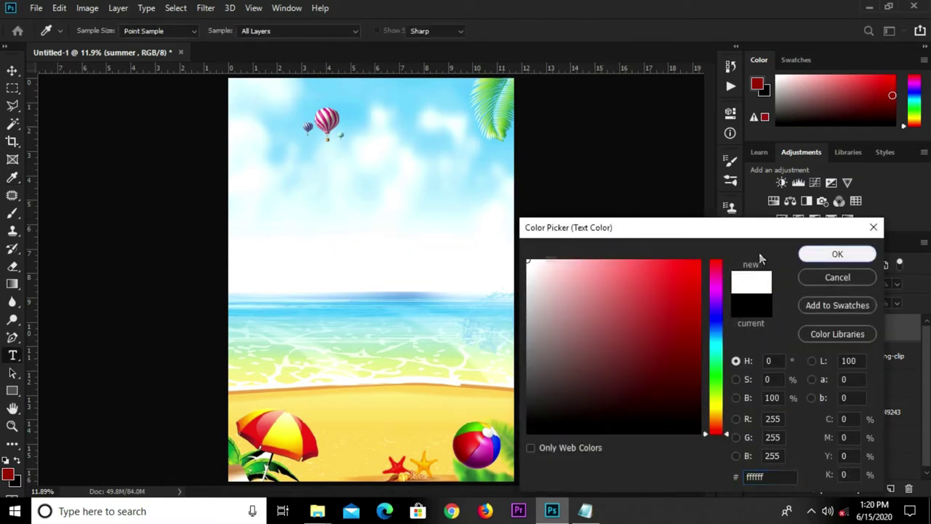
click(820, 256)
key(v)
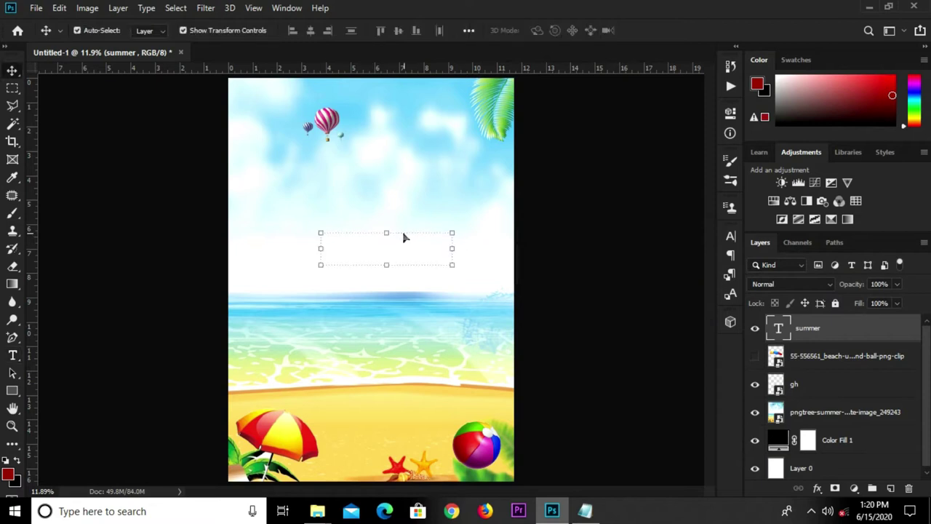
drag(389, 248, 398, 195)
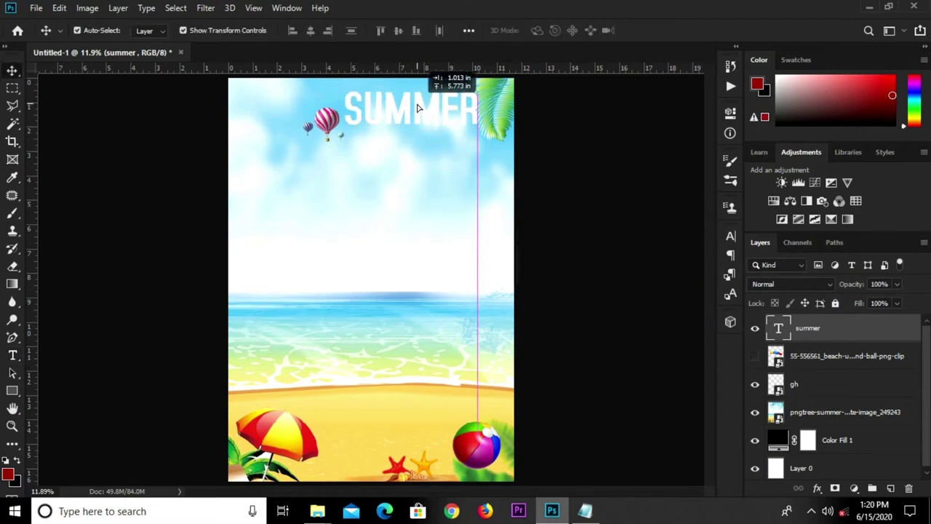
drag(418, 109, 419, 106)
click(527, 236)
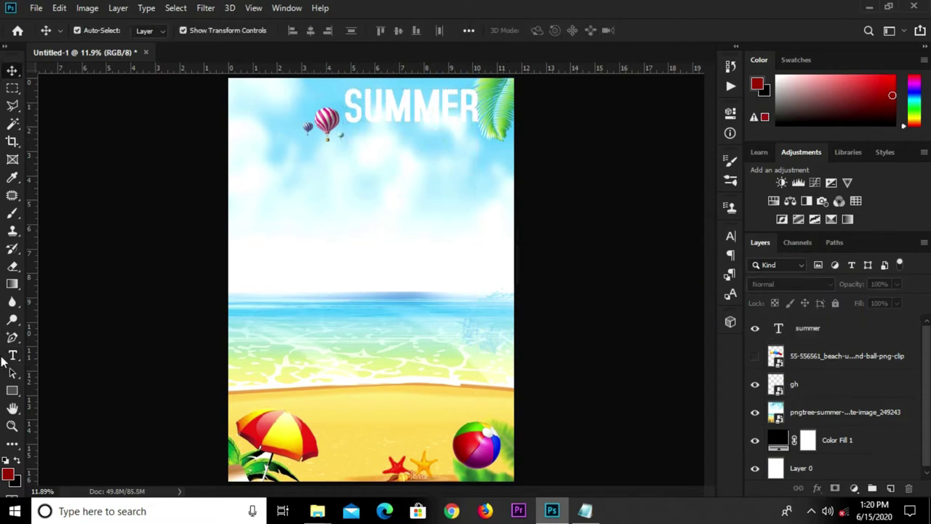
click(13, 391)
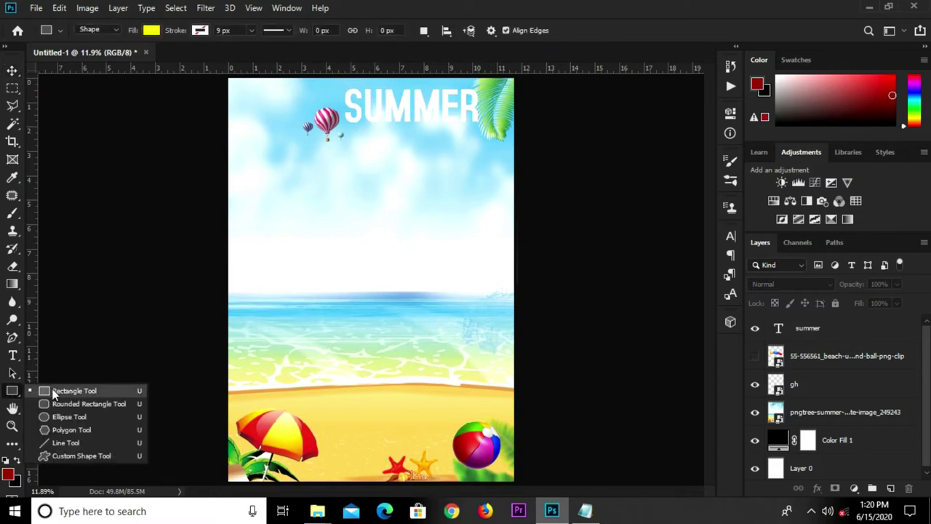
Set the Rectangle tool fill to red dc423c, copied from the Notepad colour notes
click(53, 393)
click(152, 31)
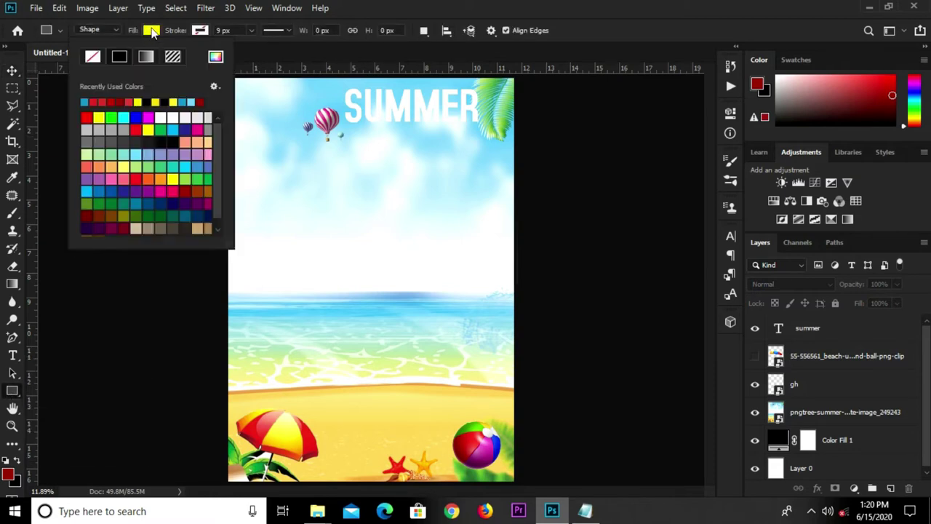
click(215, 57)
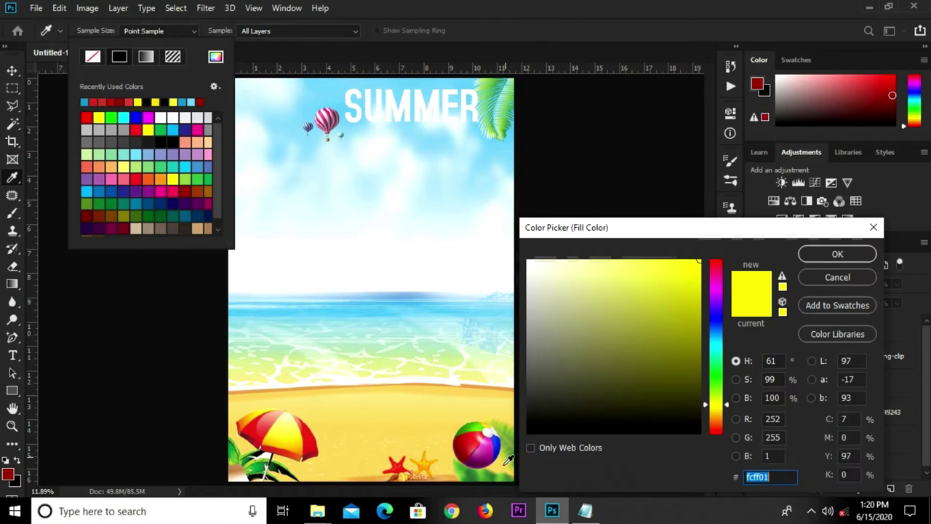
click(585, 511)
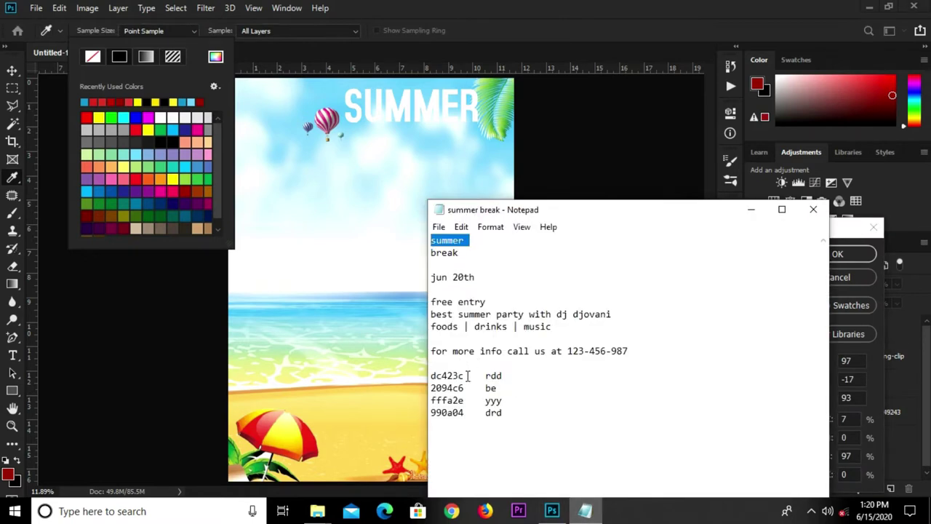
drag(469, 375, 434, 375)
right_click(435, 373)
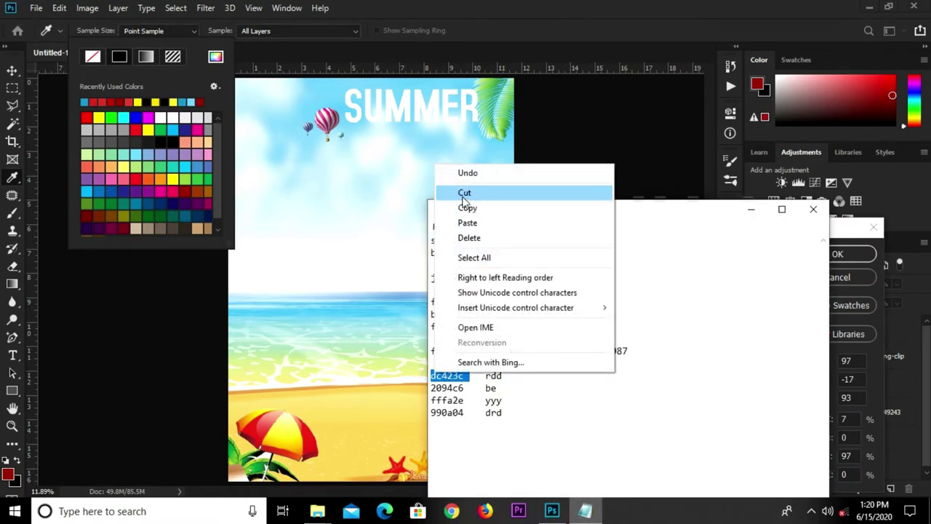
click(465, 207)
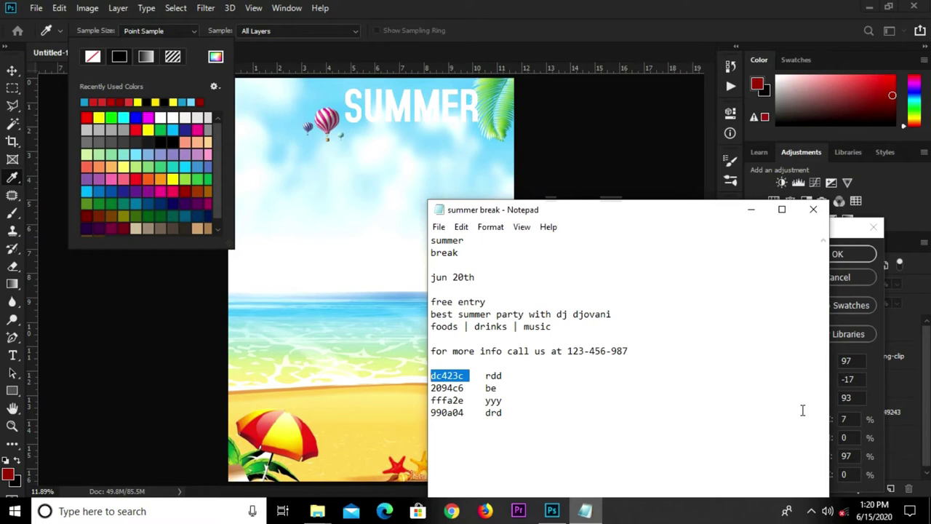
click(878, 468)
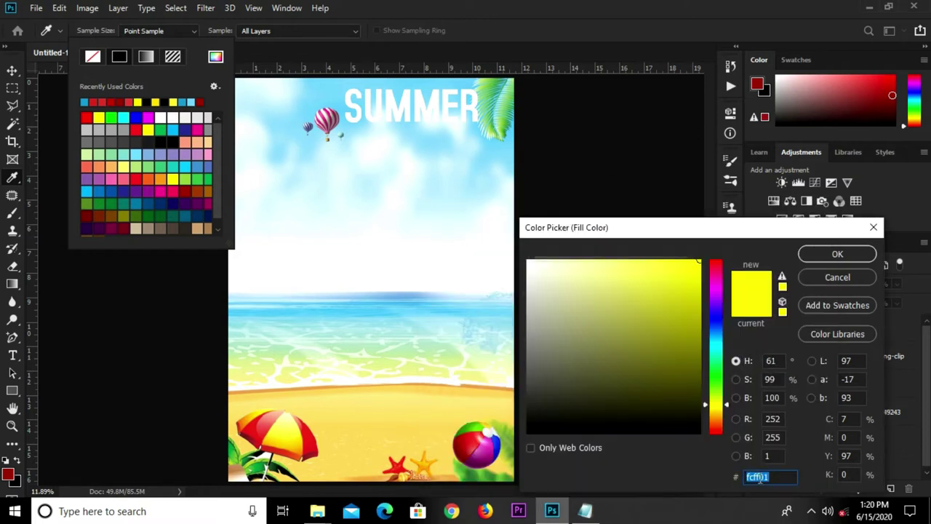
key(ctrl+v)
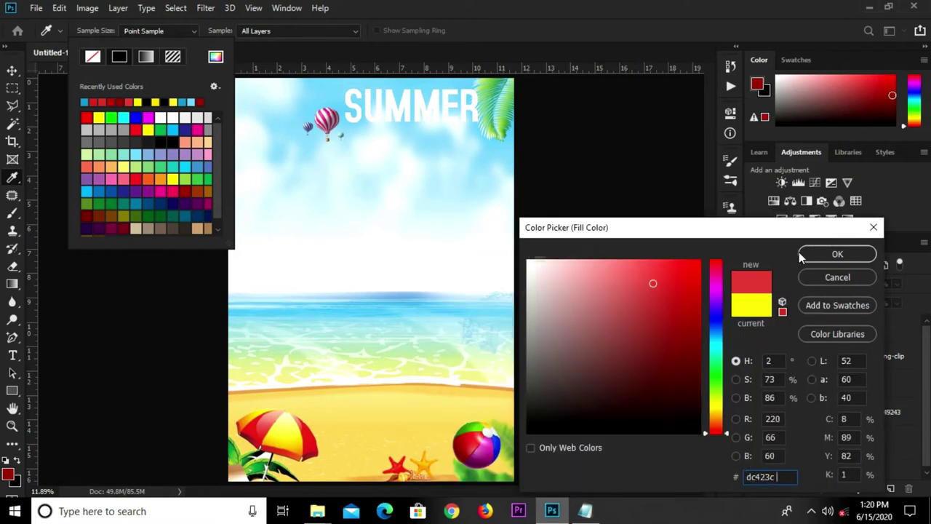
click(837, 254)
Draw the red rectangle across the sky just below the SUMMER title
click(392, 6)
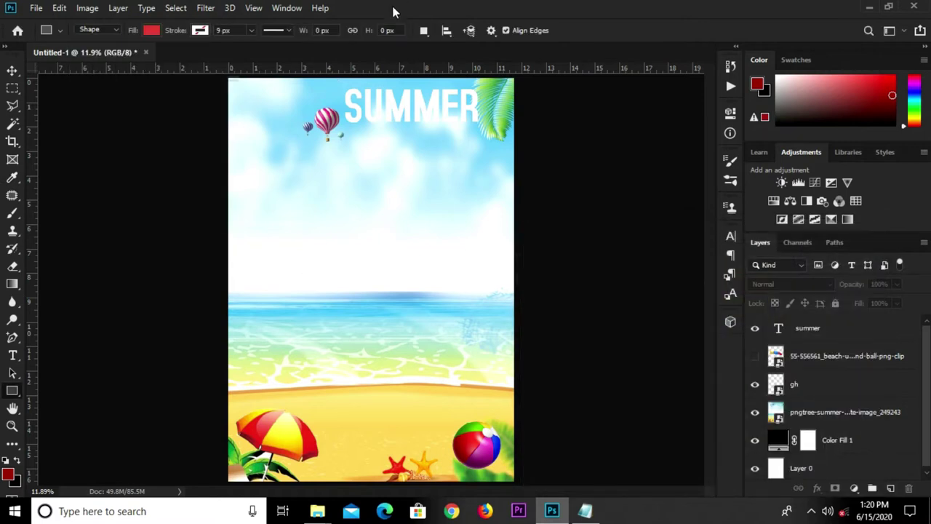
drag(284, 197, 463, 246)
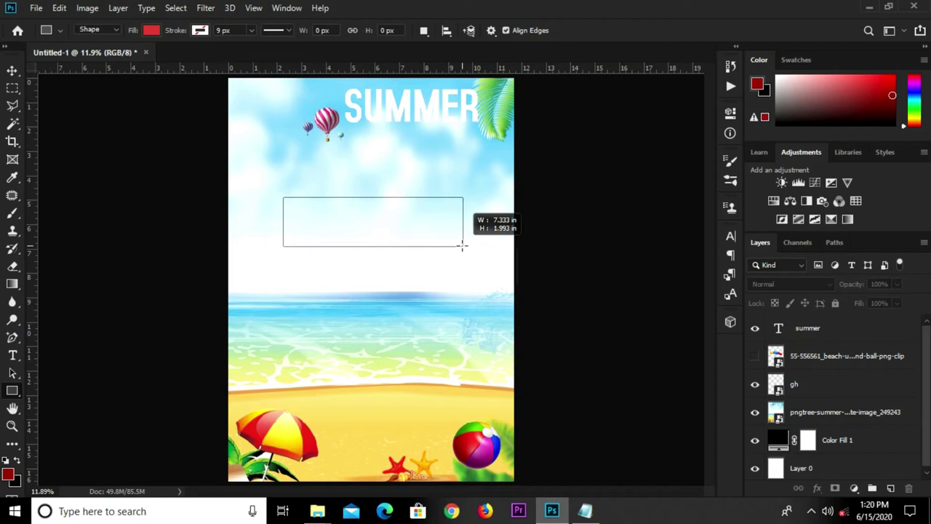
drag(463, 246, 462, 246)
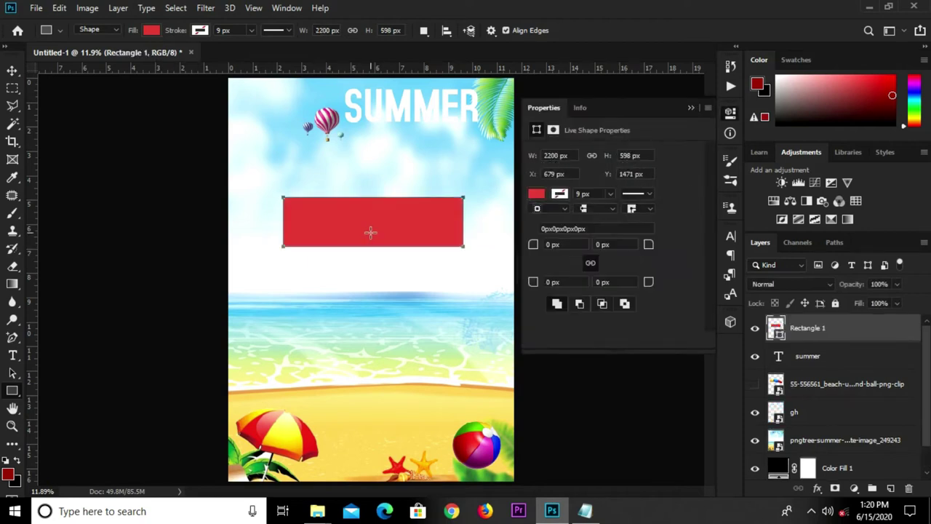
Pull the red rectangle's bottom-left corner down, converting the live shape to a path
key(v)
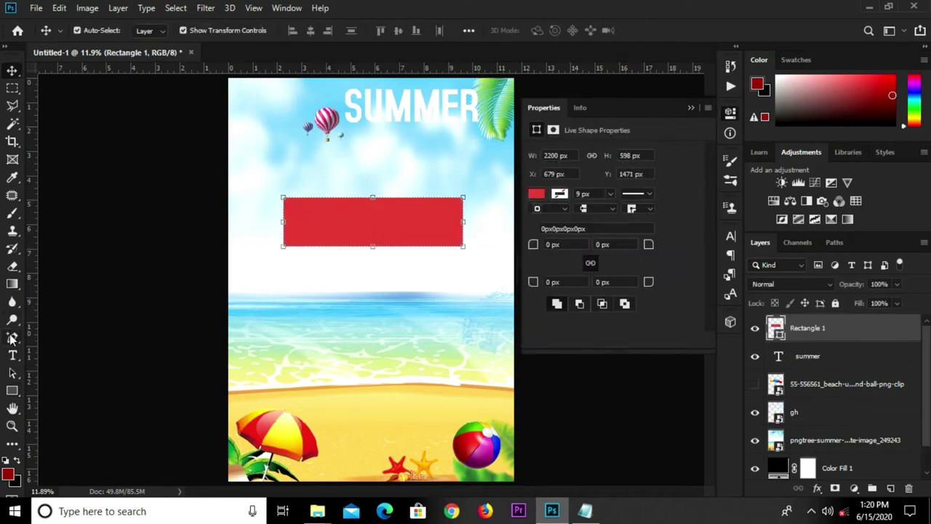
click(11, 339)
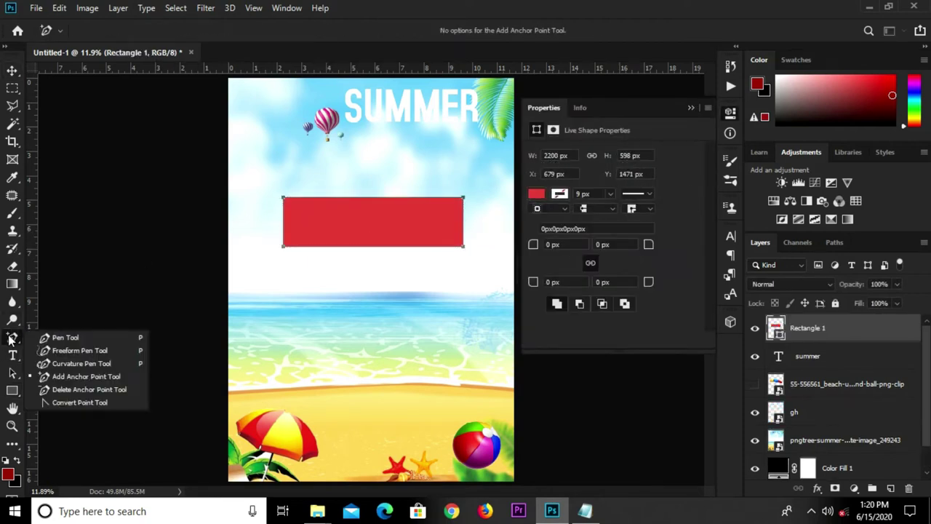
click(57, 376)
scroll(295, 204, up, 2)
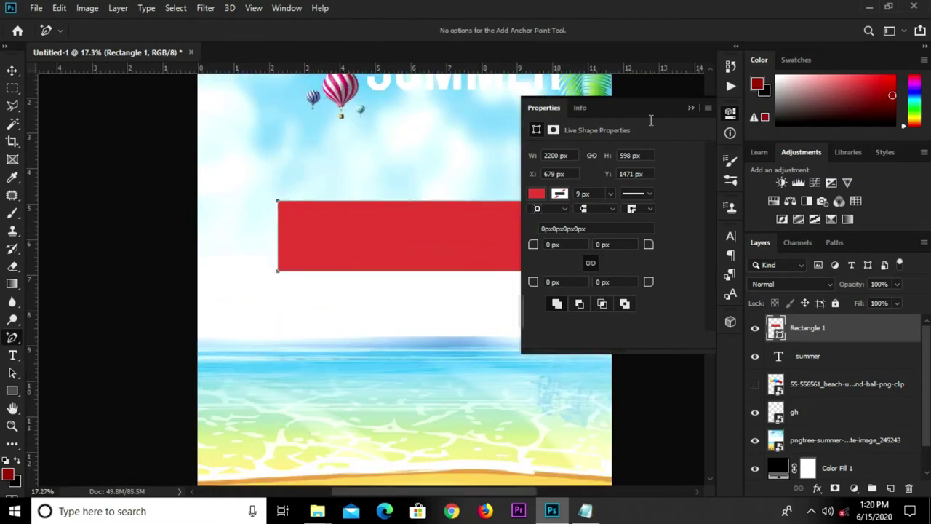
click(691, 108)
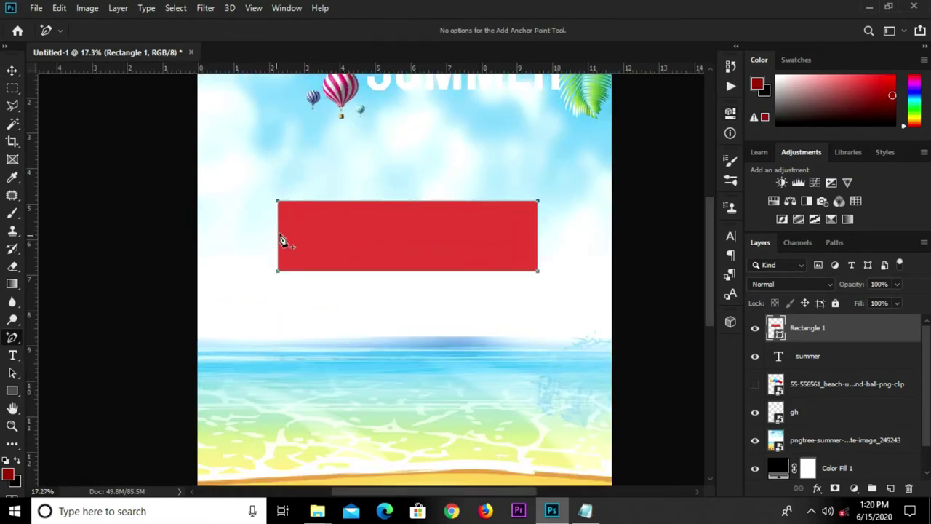
scroll(281, 266, up, 1)
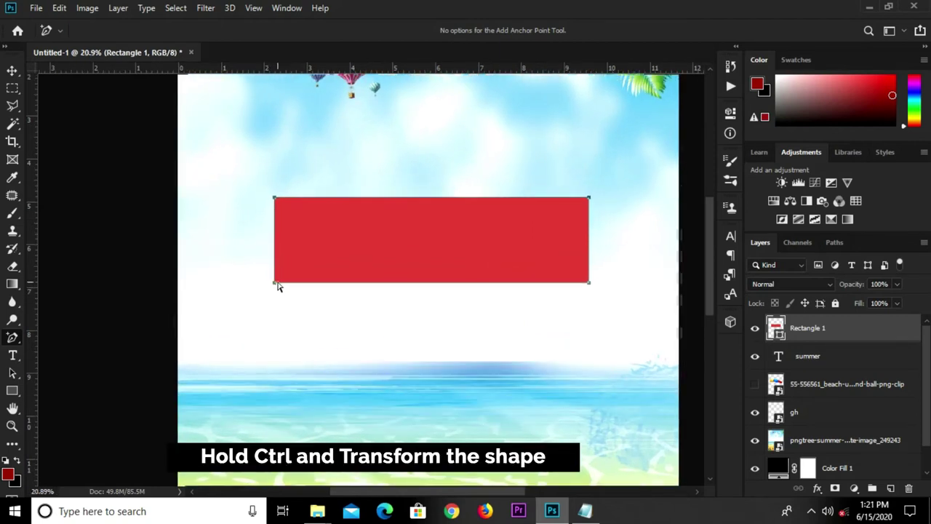
drag(275, 287, 275, 300)
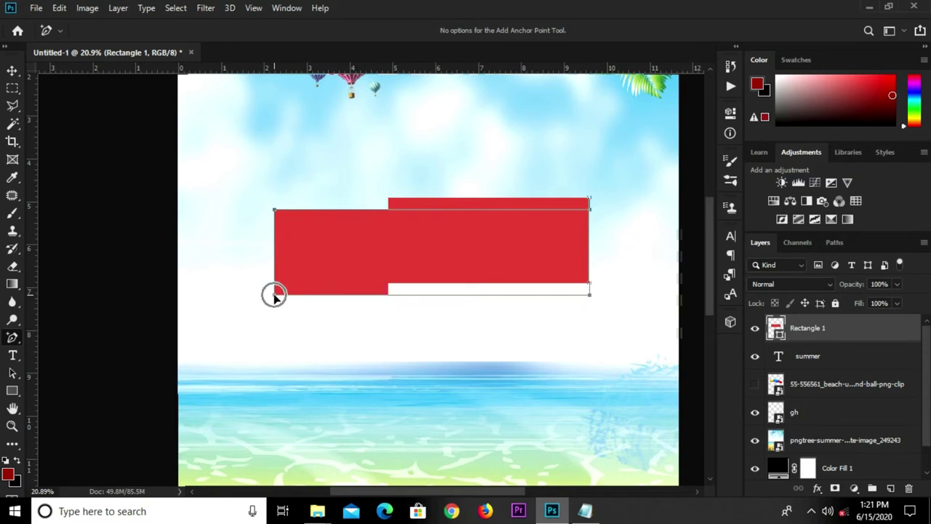
drag(275, 299, 275, 288)
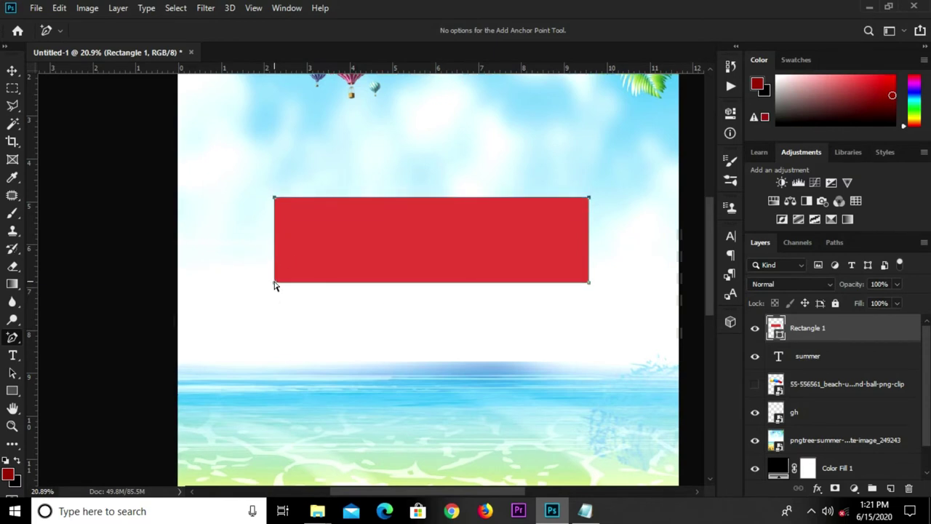
mouse_move(275, 284)
mouse_down()
mouse_move(274, 331)
mouse_move(275, 312)
mouse_up()
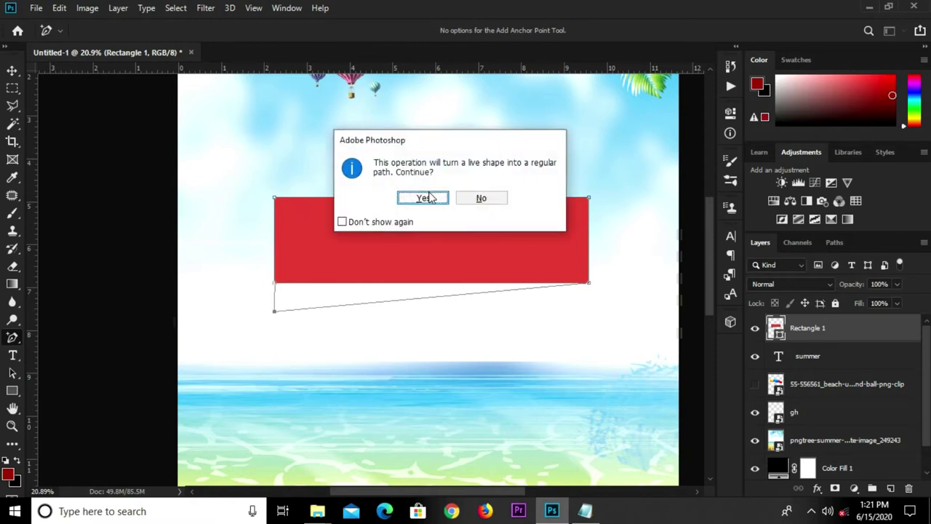
click(367, 198)
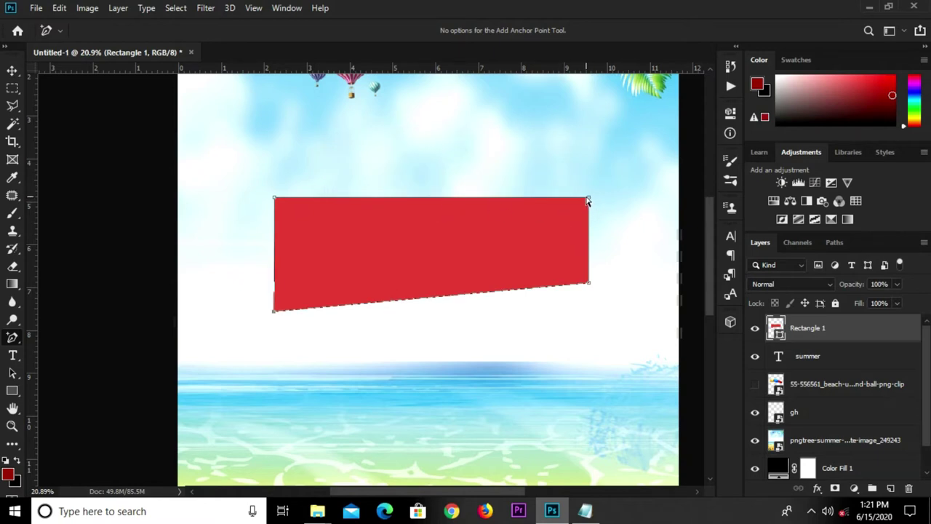
Lower the top-right corner, pull the bottom-right corner inward and adjust the top-left corner
drag(590, 199, 589, 215)
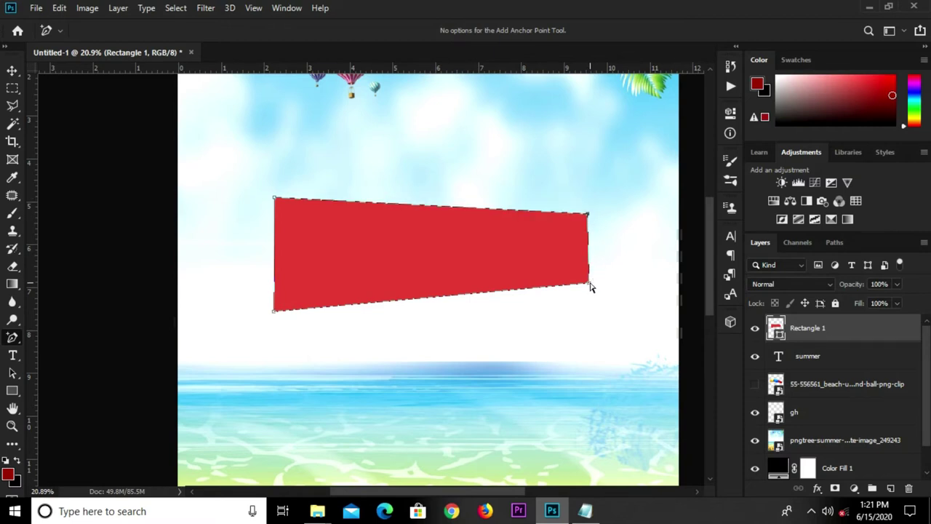
drag(589, 283, 572, 286)
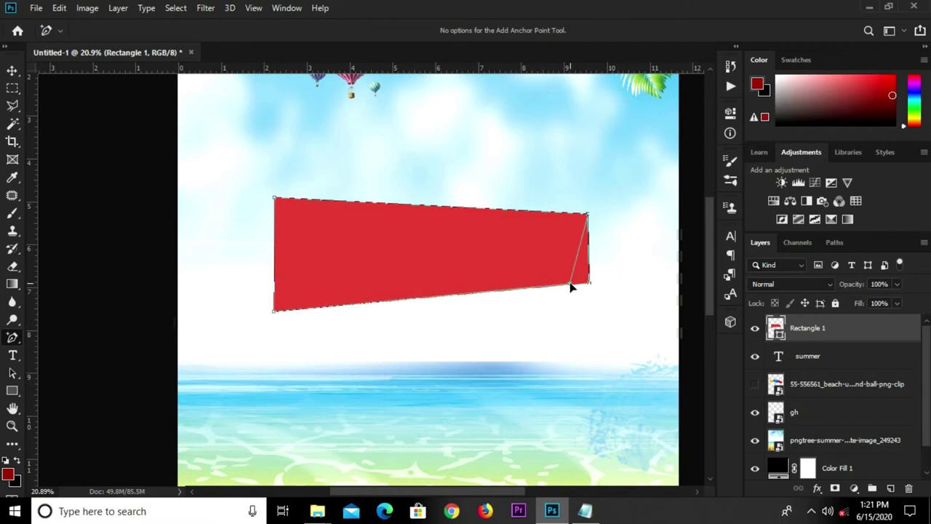
drag(571, 288, 570, 284)
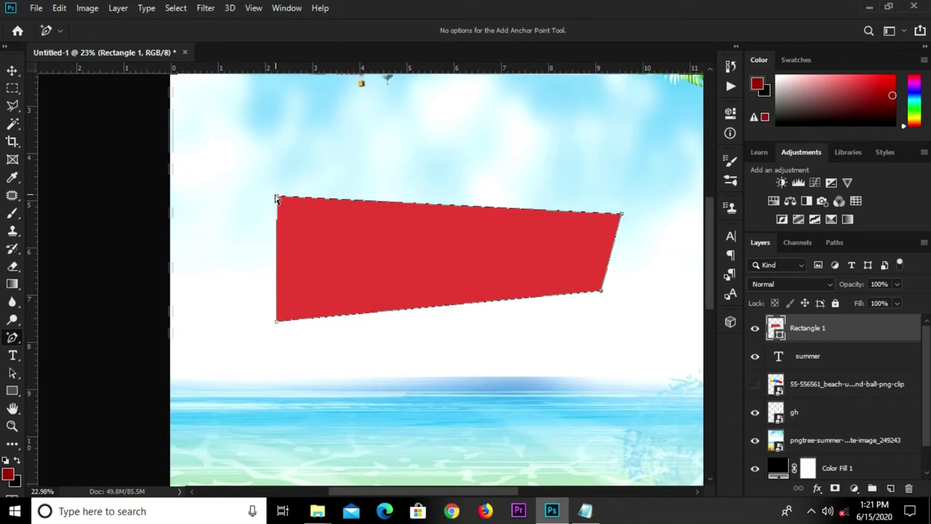
drag(279, 199, 278, 209)
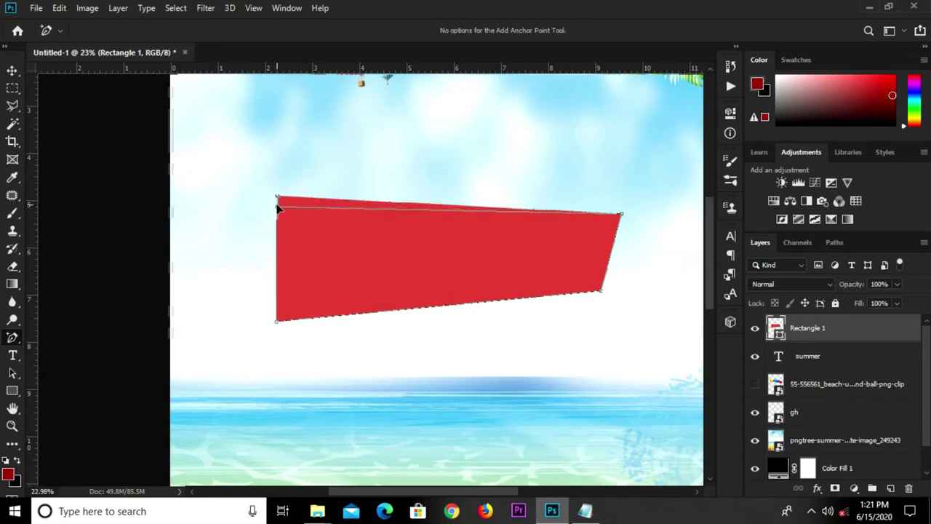
drag(278, 208, 279, 203)
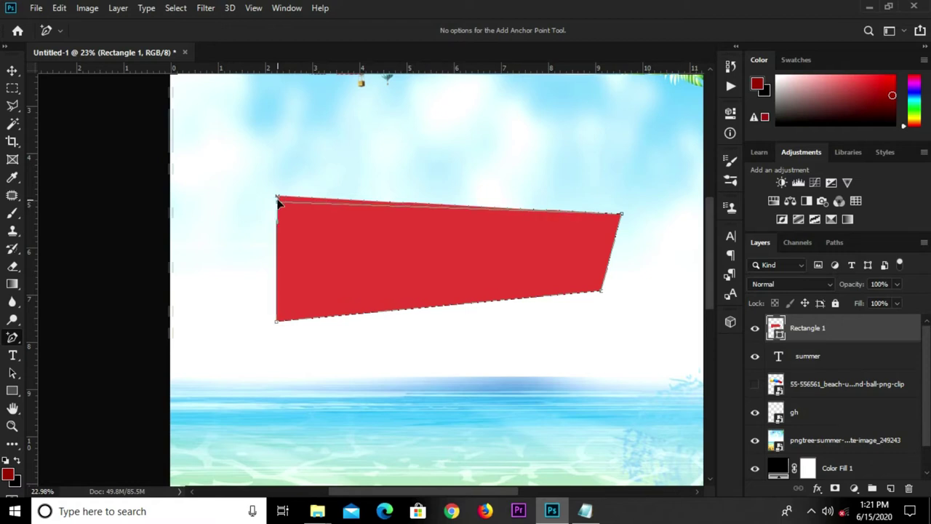
scroll(353, 202, down, 1)
scroll(358, 202, down, 1)
scroll(365, 200, down, 1)
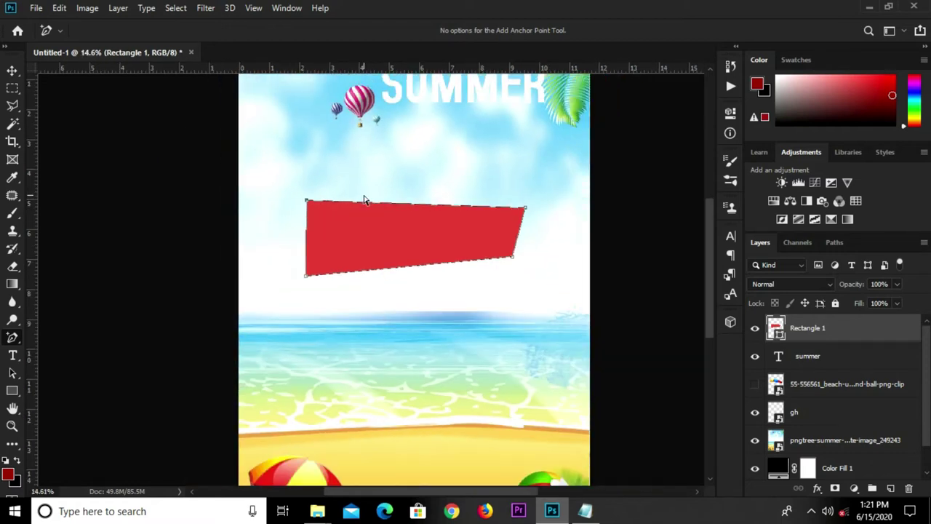
key(v)
click(624, 232)
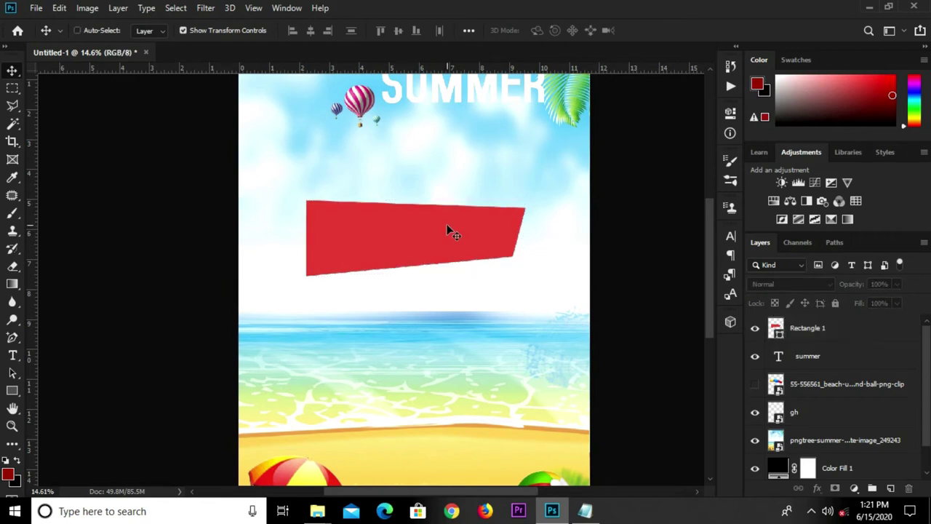
Nudge the red banner up and move the SUMMER title down onto it
scroll(451, 226, down, 2)
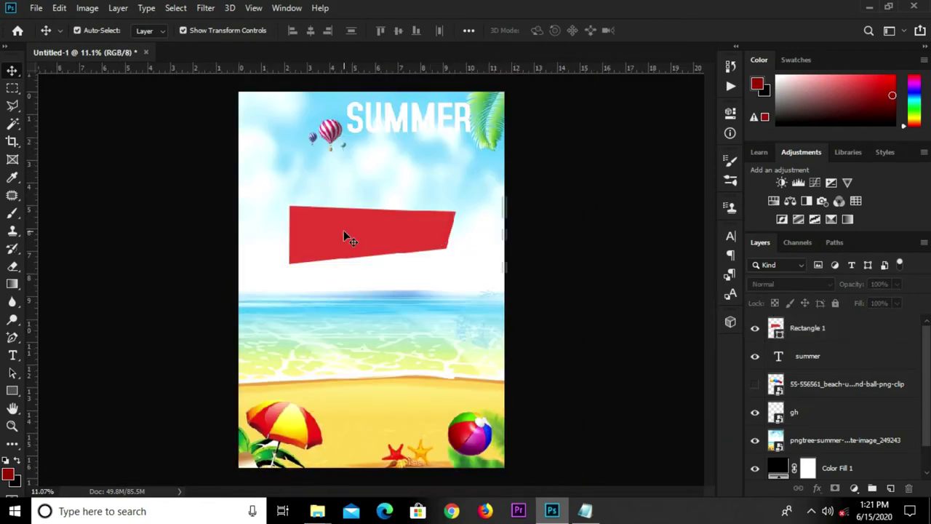
drag(365, 235, 362, 222)
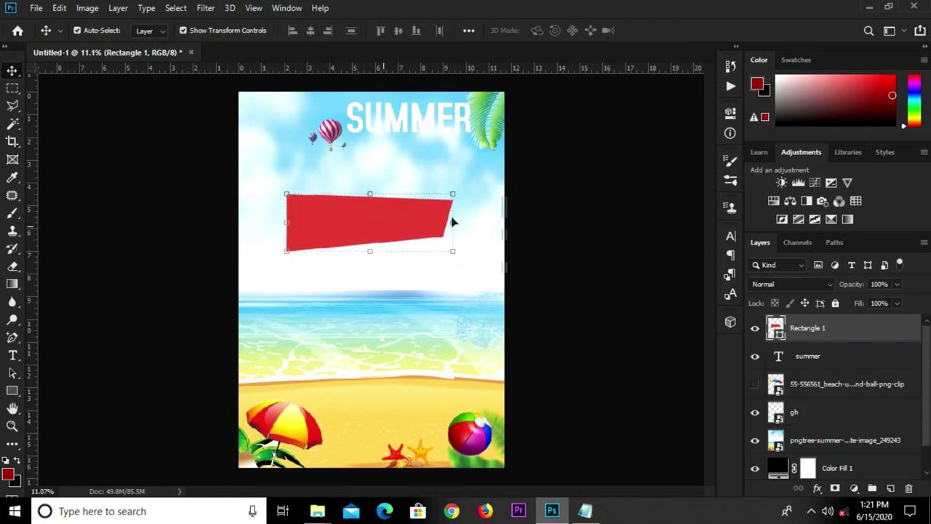
click(402, 122)
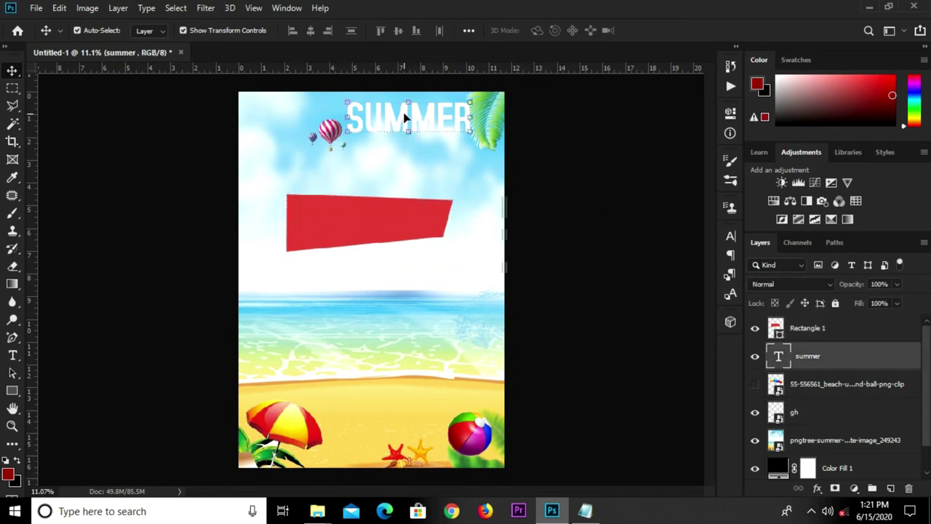
drag(405, 118, 367, 224)
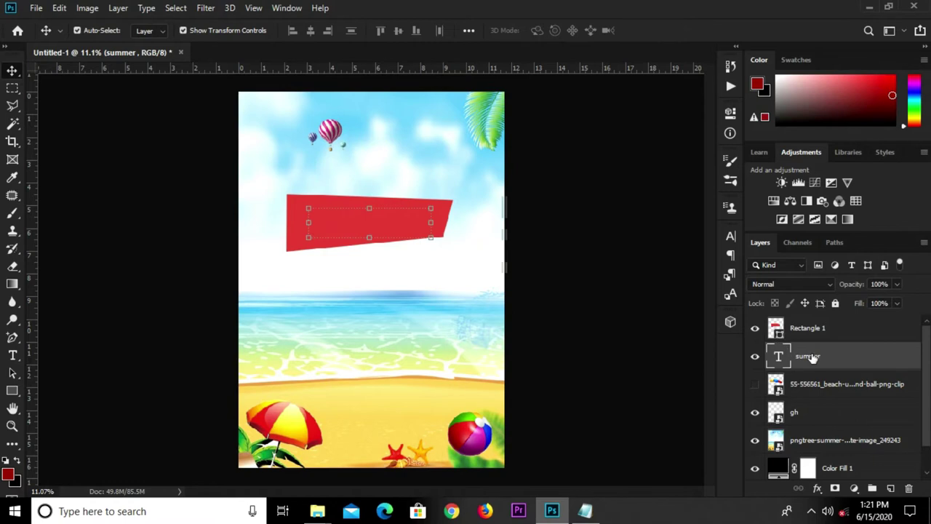
Stack SUMMER above the banner, then enlarge and tilt it to match the banner
drag(812, 357, 809, 320)
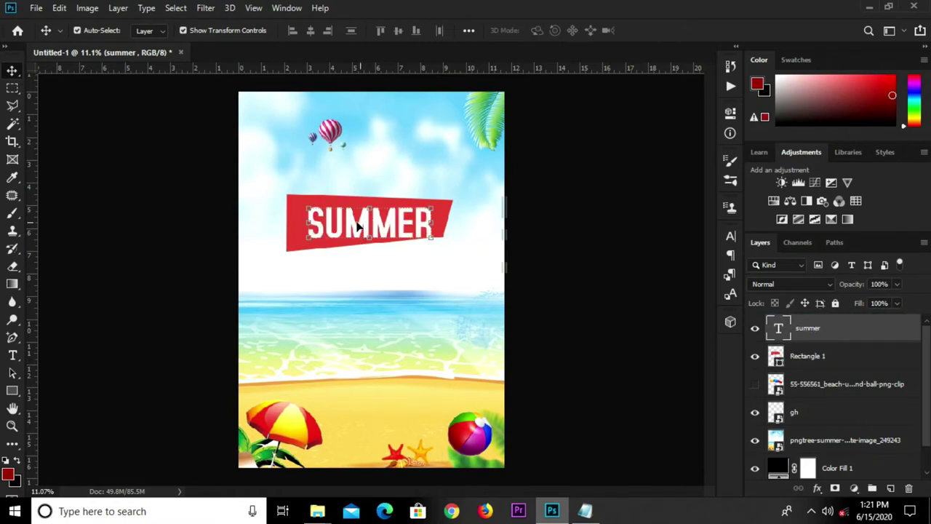
scroll(356, 227, up, 2)
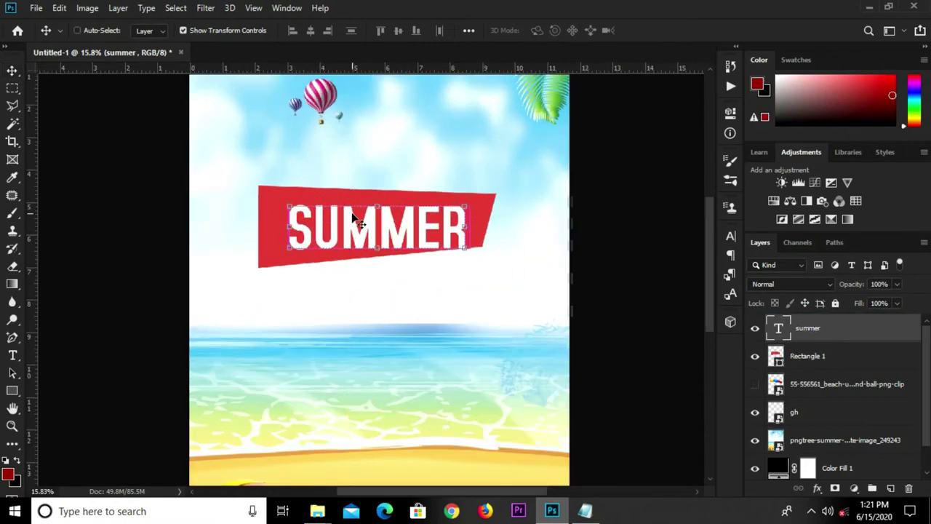
key(ctrl+t)
drag(282, 193, 277, 190)
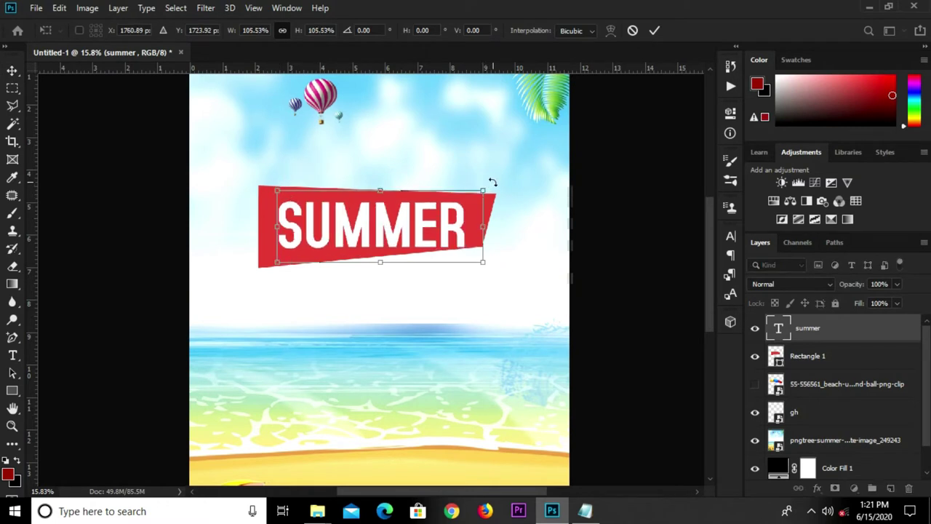
drag(491, 181, 492, 179)
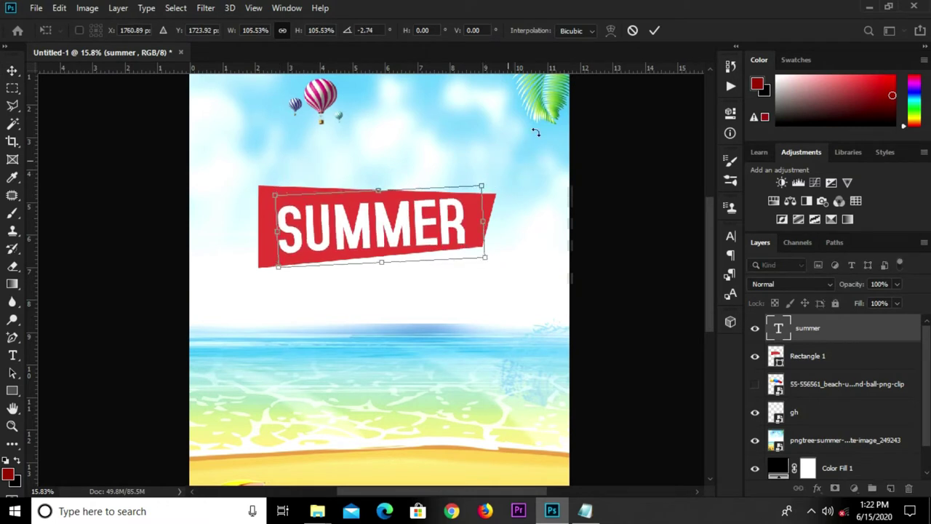
click(655, 31)
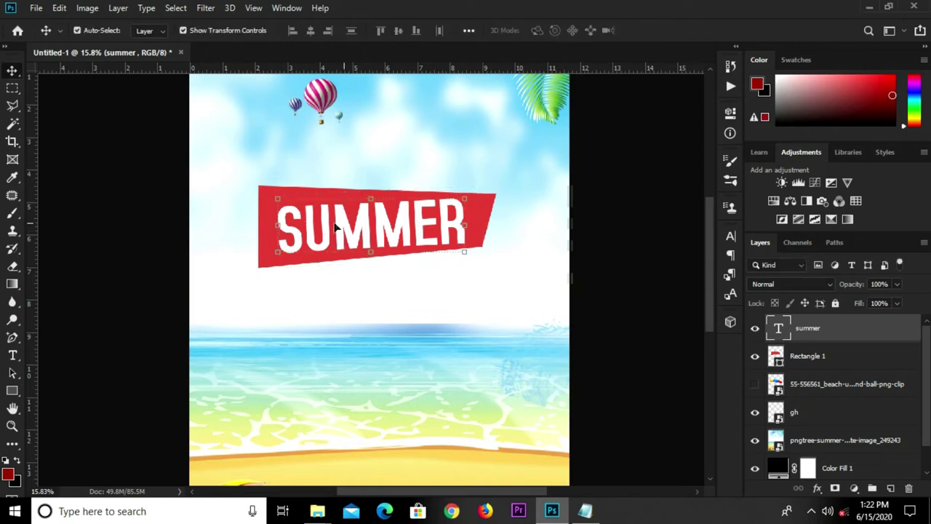
Skew the SUMMER text along the banner's slant
key(ctrl+t)
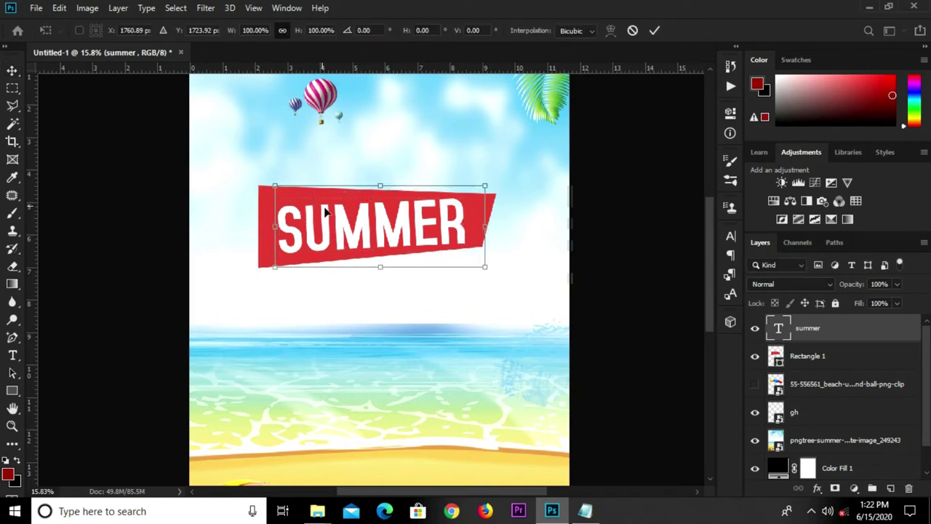
right_click(325, 212)
click(346, 264)
drag(278, 230, 279, 234)
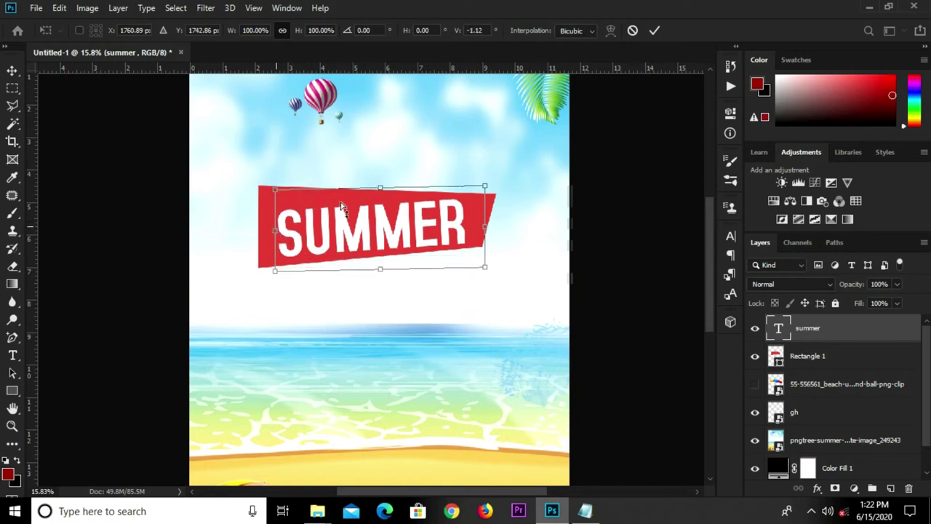
click(652, 31)
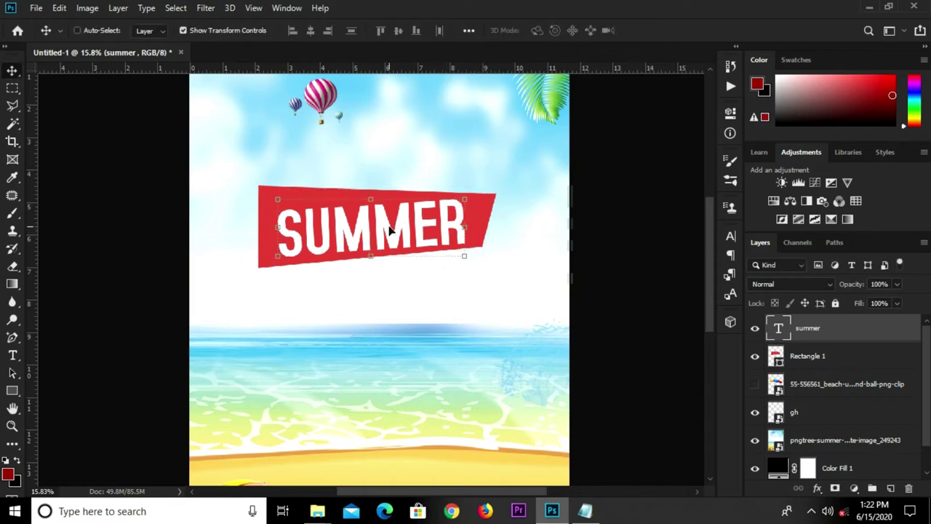
Scale the SUMMER text up slightly more, to about 102.69%
key(ctrl+t)
drag(484, 184, 491, 184)
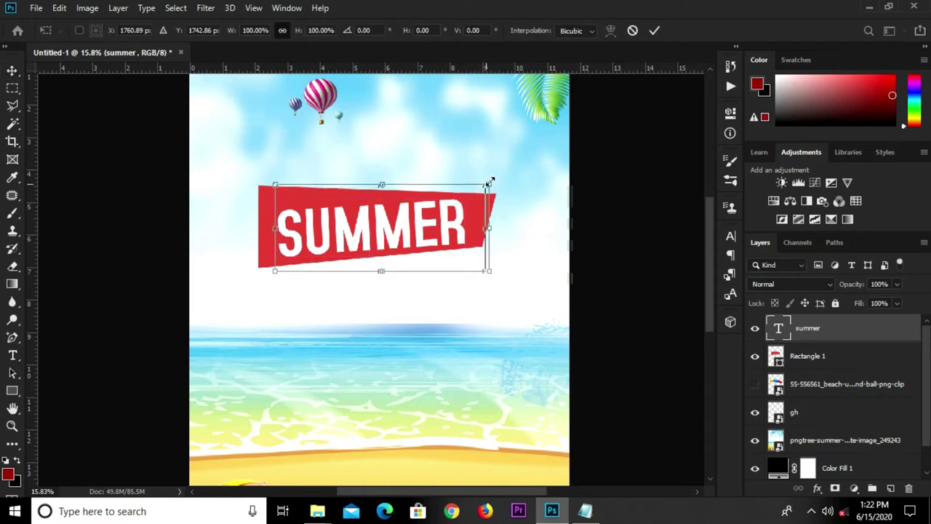
click(655, 30)
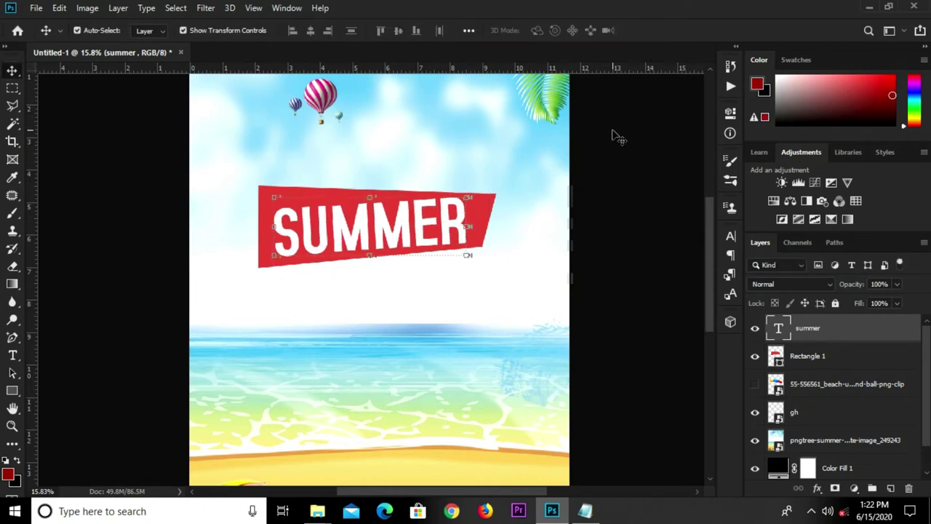
click(528, 232)
click(492, 217)
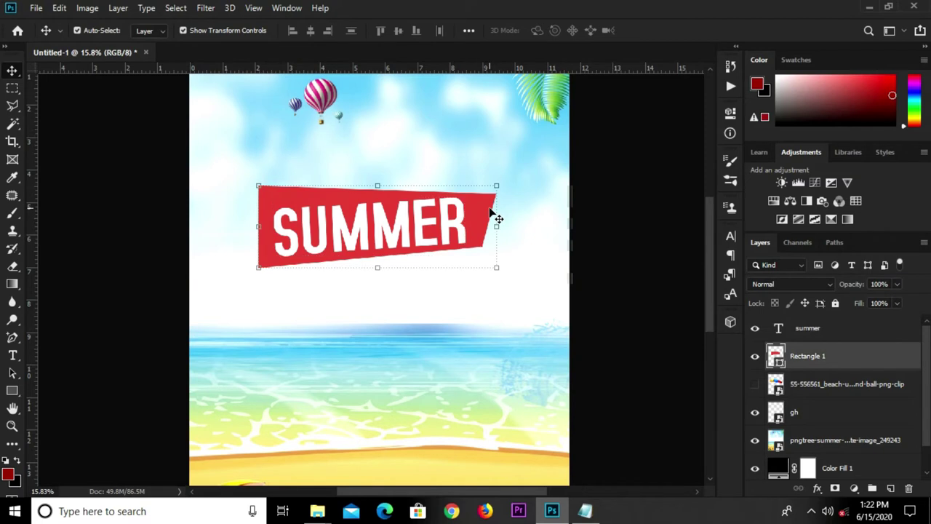
Duplicate the red banner and pull a new anchor point into a tail below its left end
key(ctrl)
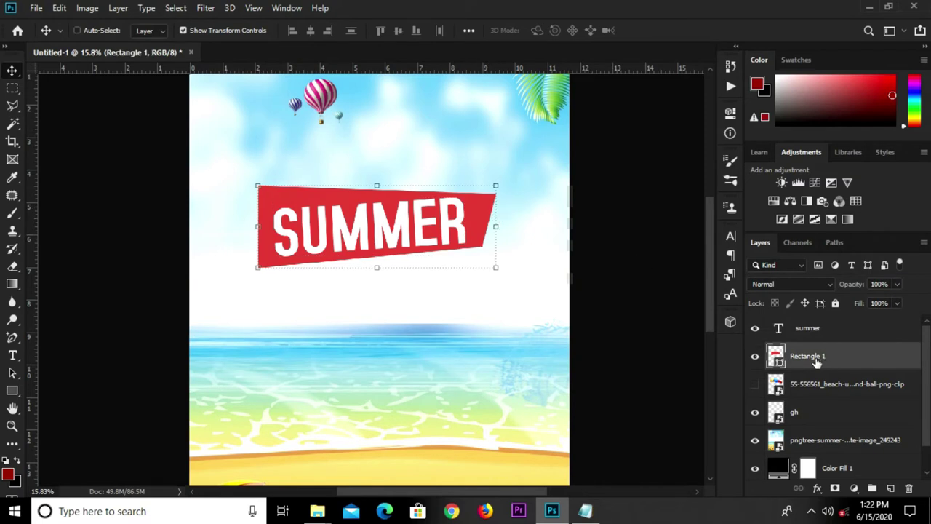
key(ctrl+j)
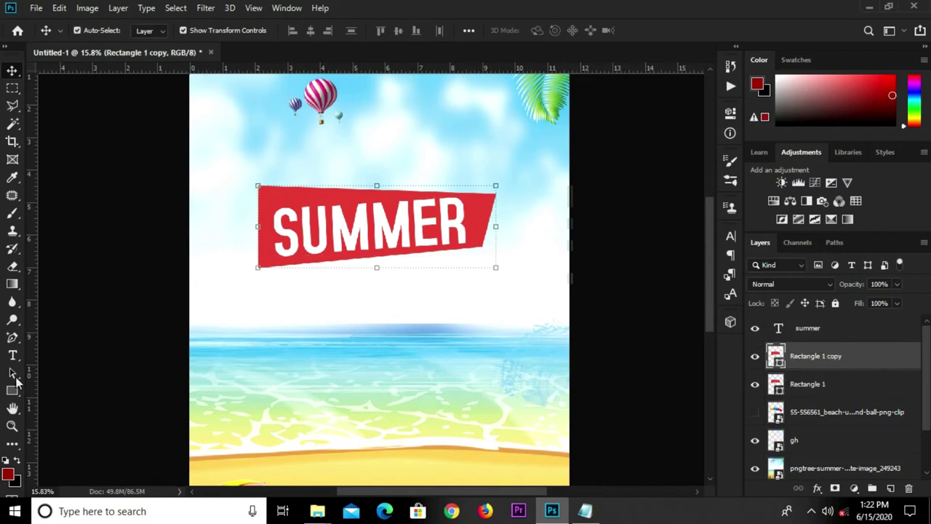
right_click(8, 340)
click(57, 374)
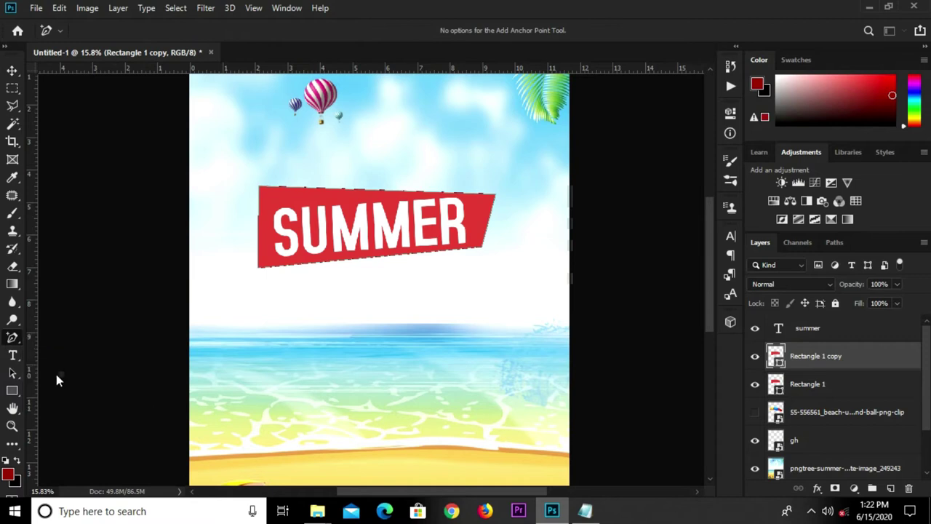
click(495, 197)
mouse_move(499, 200)
mouse_down()
mouse_move(480, 253)
mouse_move(310, 307)
mouse_up()
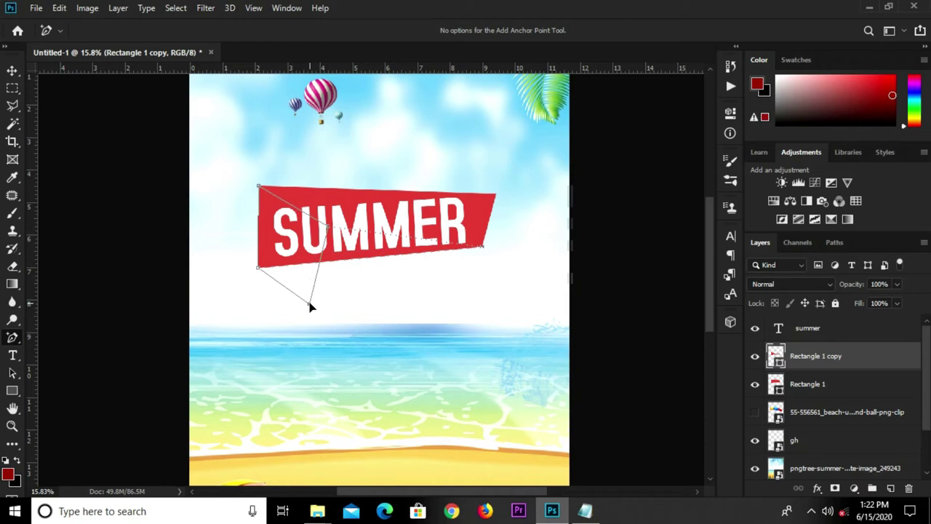
drag(311, 307, 308, 302)
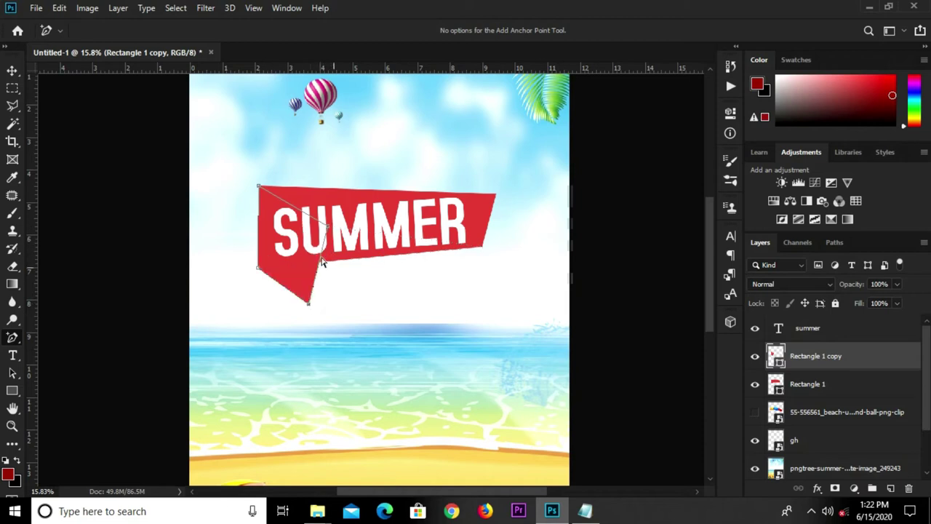
Stack the tail copy beneath Rectangle 1 in the Layers panel
key(v)
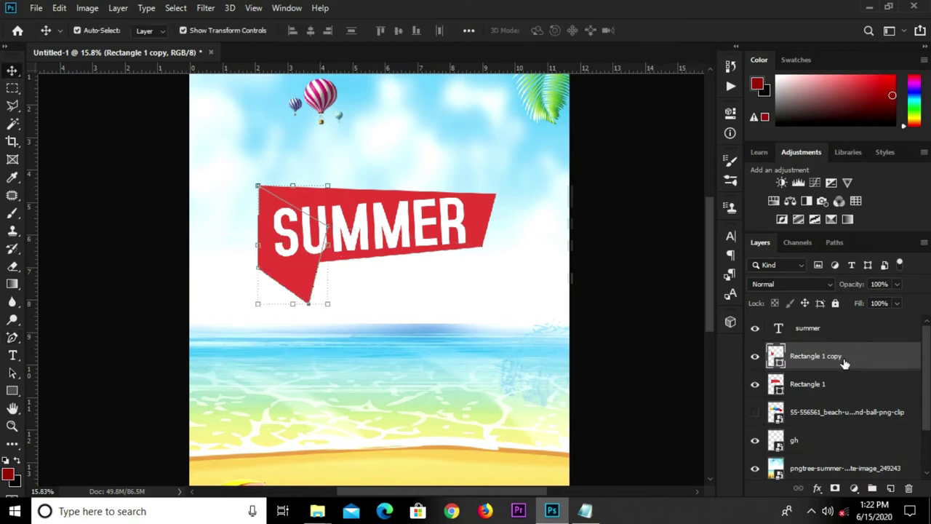
drag(840, 358, 827, 396)
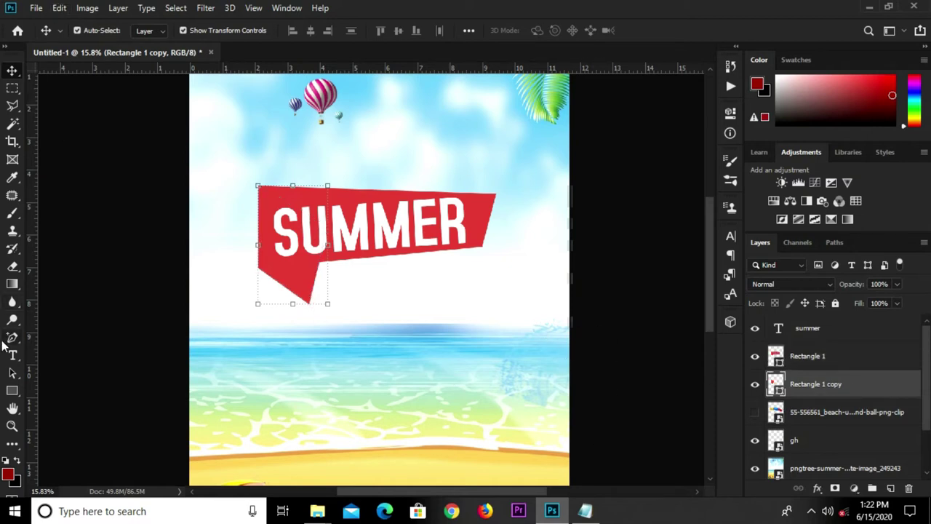
click(11, 393)
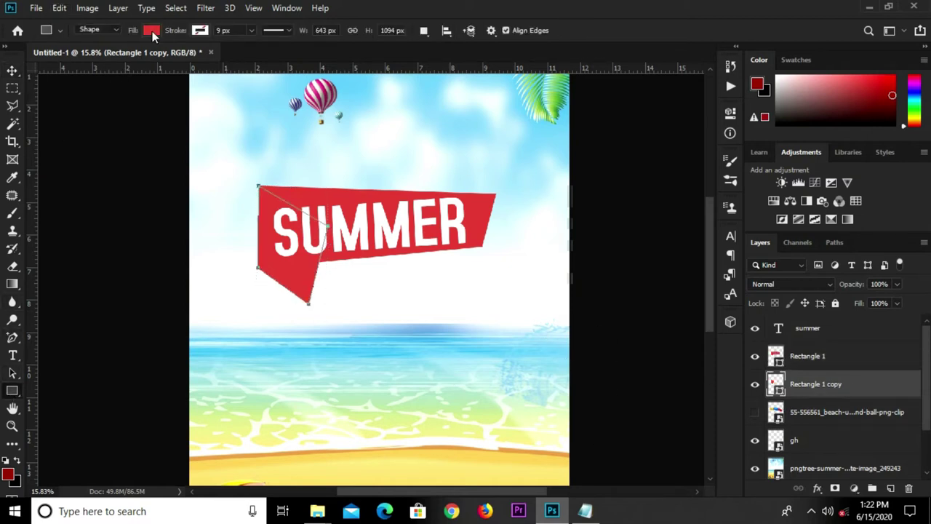
Fill the Rectangle 1 copy tail with dark red 990a04 copied from the notes, then deselect
click(151, 31)
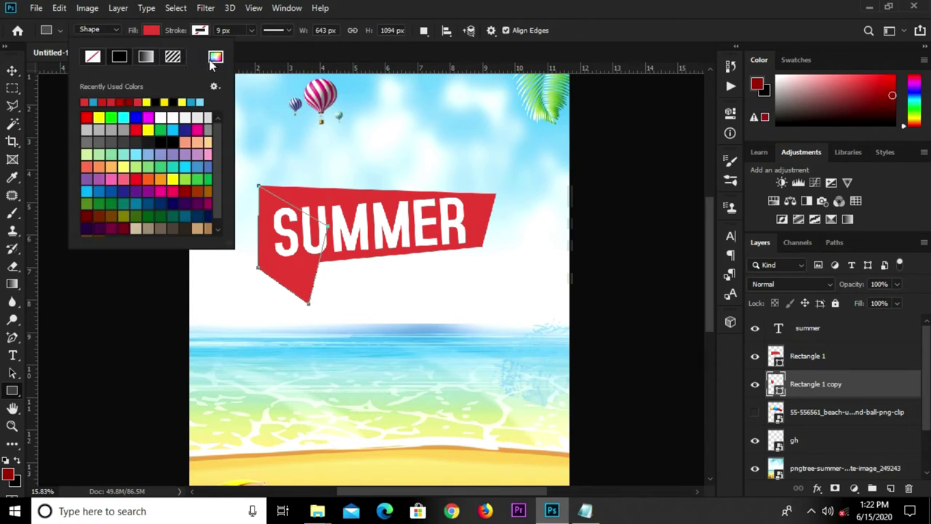
click(216, 57)
mouse_move(586, 511)
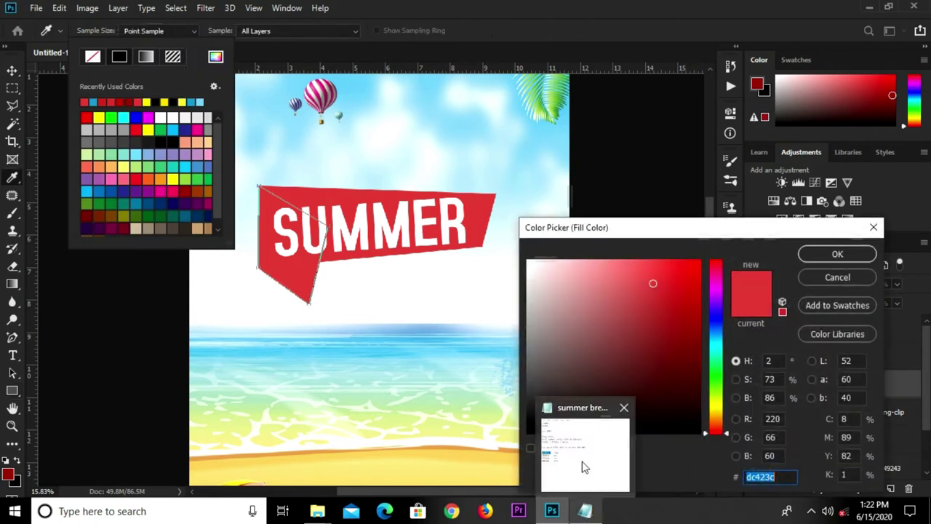
click(582, 456)
drag(468, 412, 422, 414)
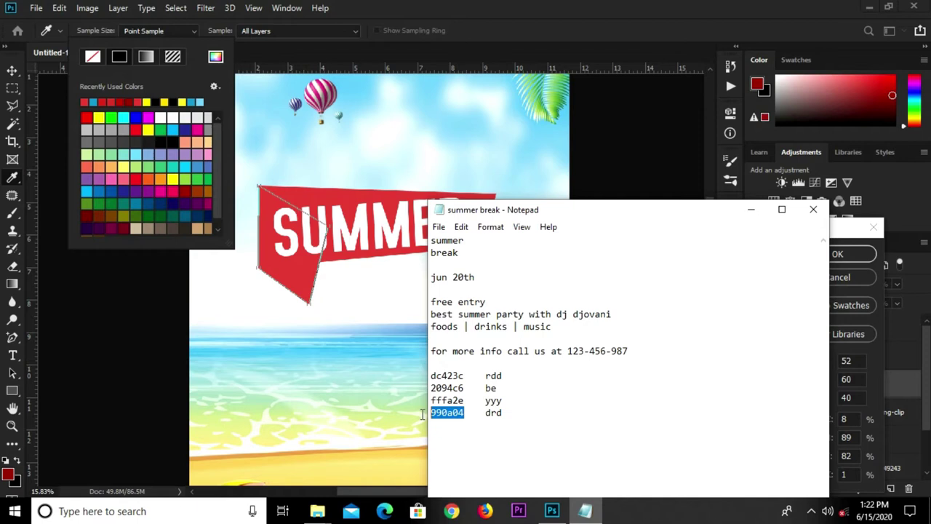
right_click(443, 413)
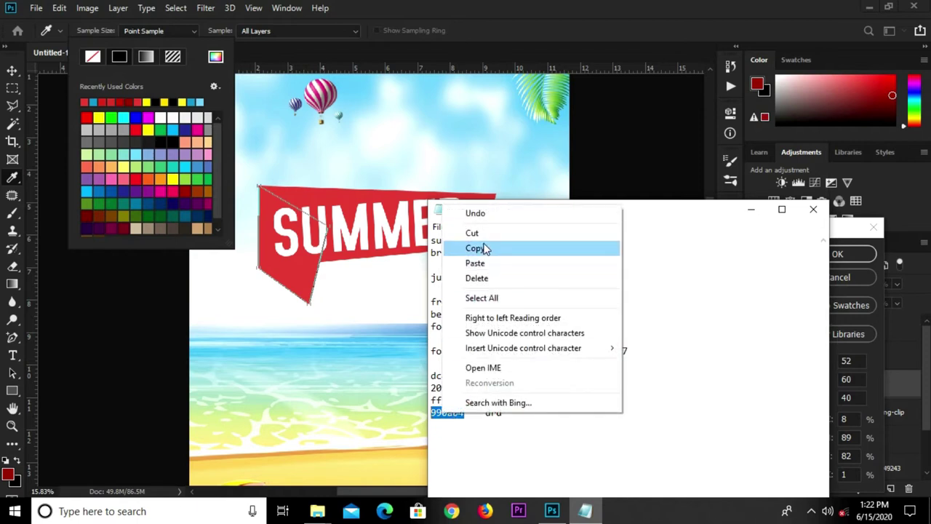
click(483, 247)
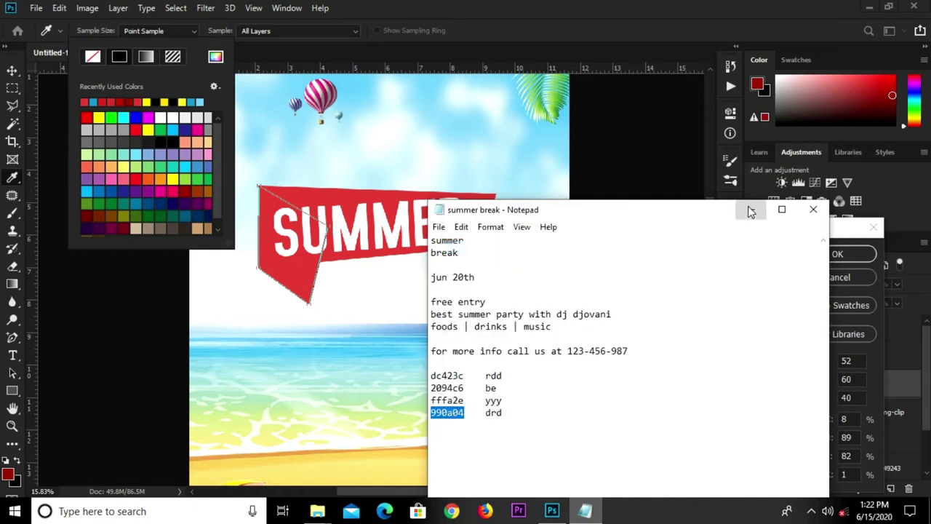
click(751, 210)
key(ctrl+v)
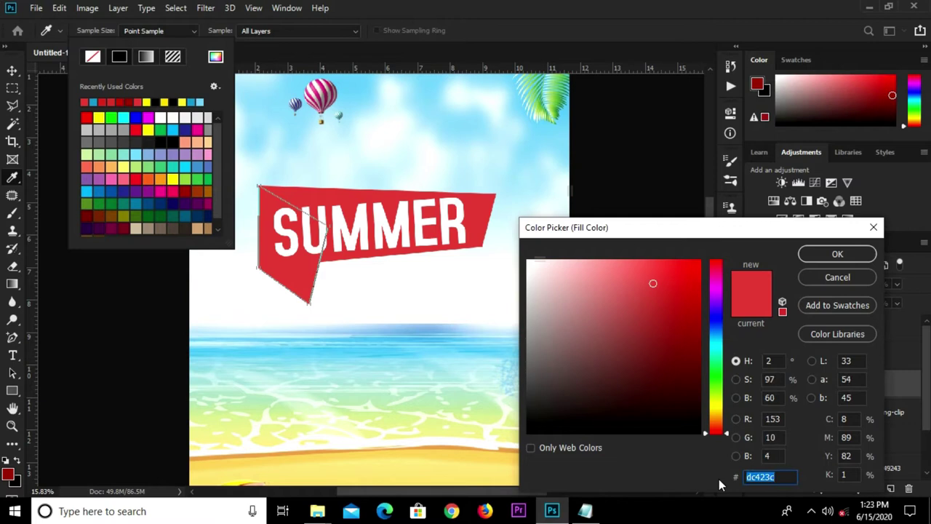
click(810, 258)
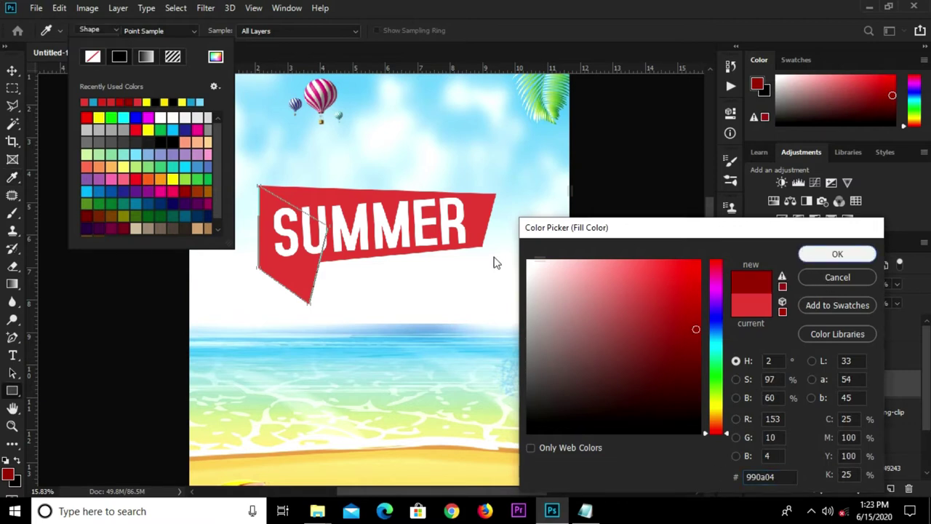
click(12, 70)
click(145, 305)
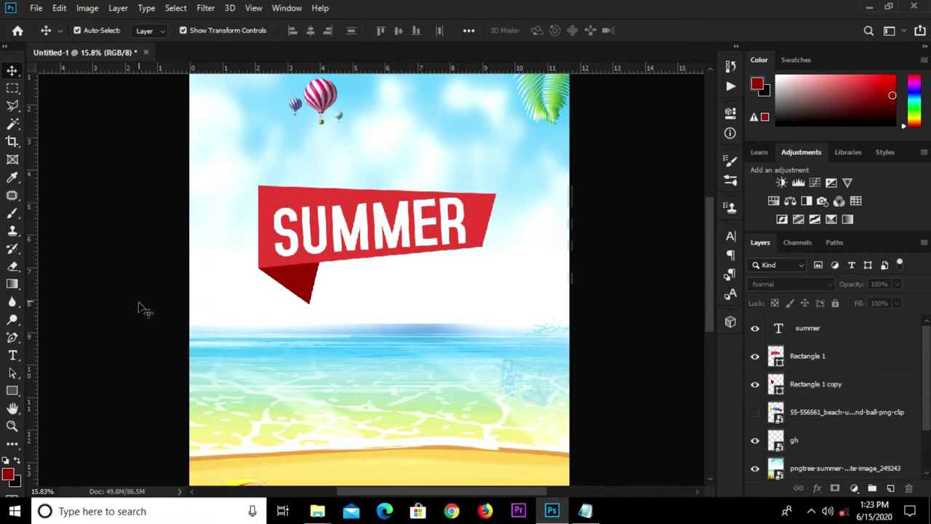
Set the Rectangle tool fill to blue 2094c6 copied from the notes
click(12, 391)
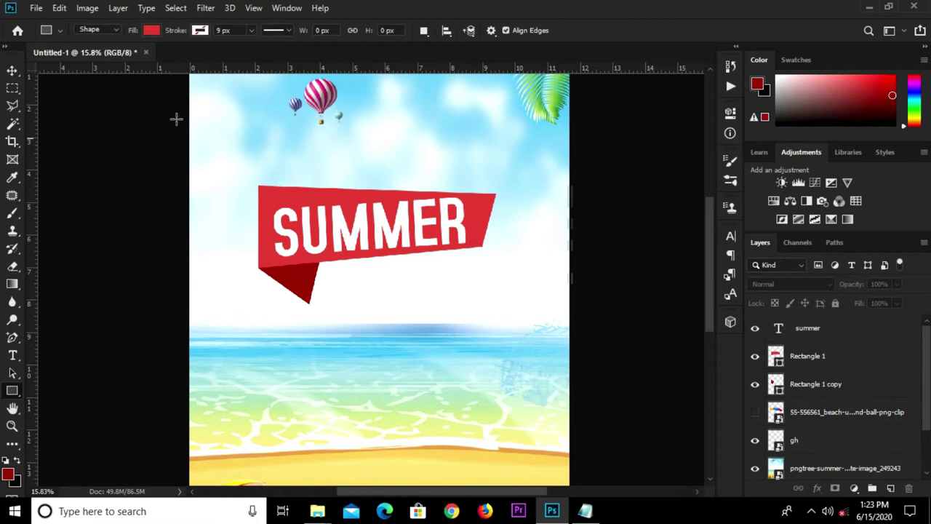
click(151, 31)
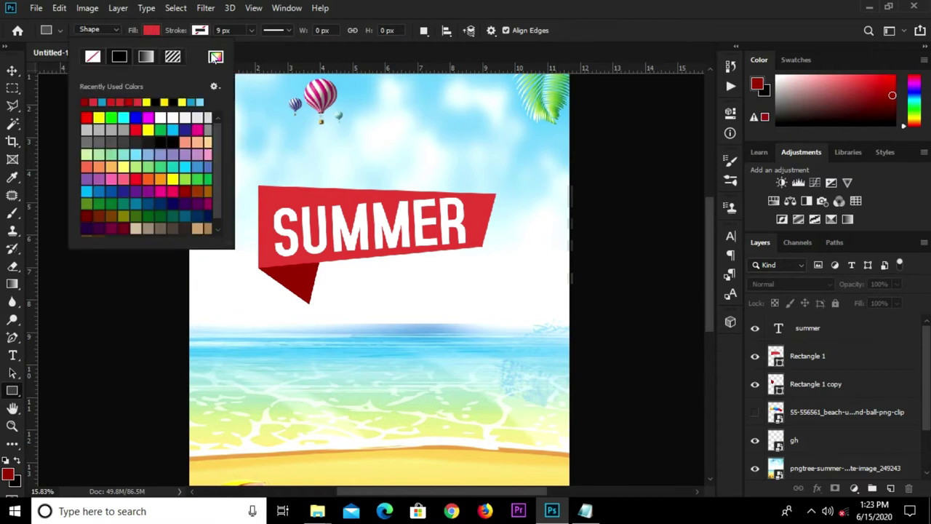
click(215, 58)
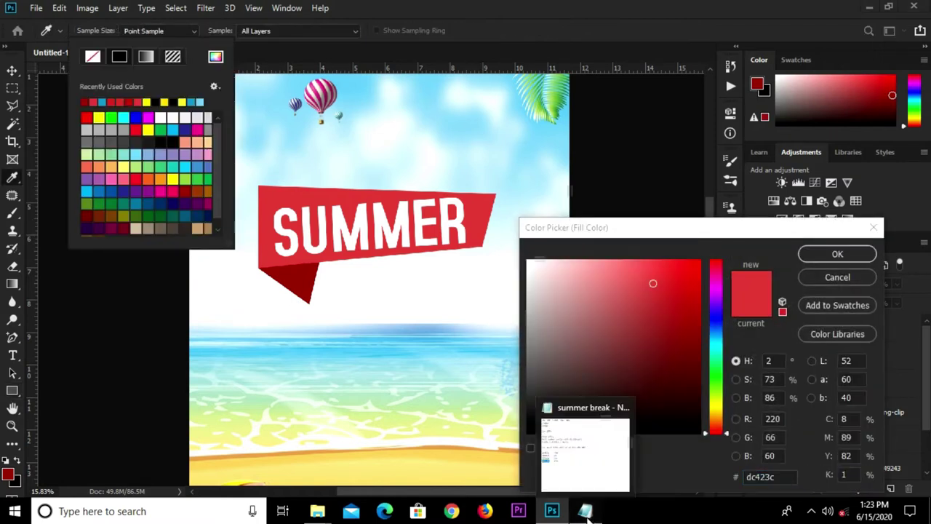
click(563, 458)
drag(464, 388, 429, 388)
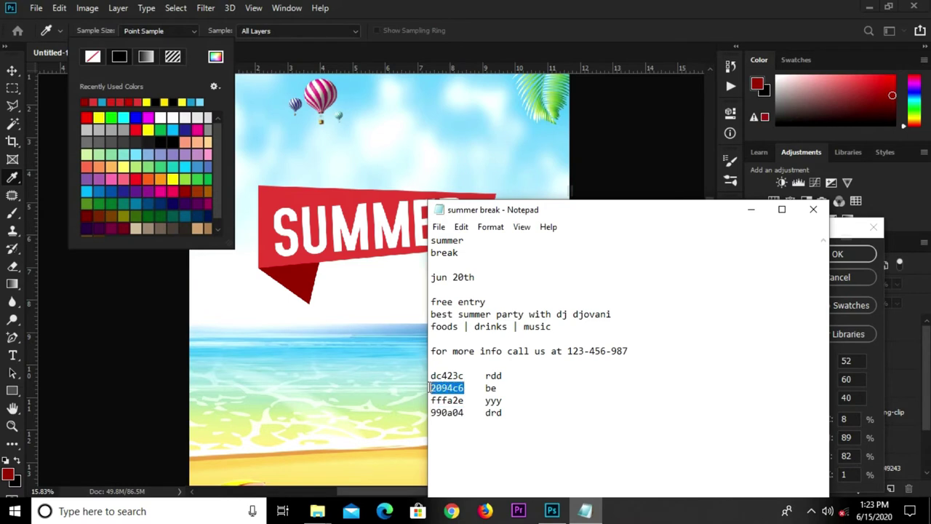
right_click(445, 388)
click(480, 223)
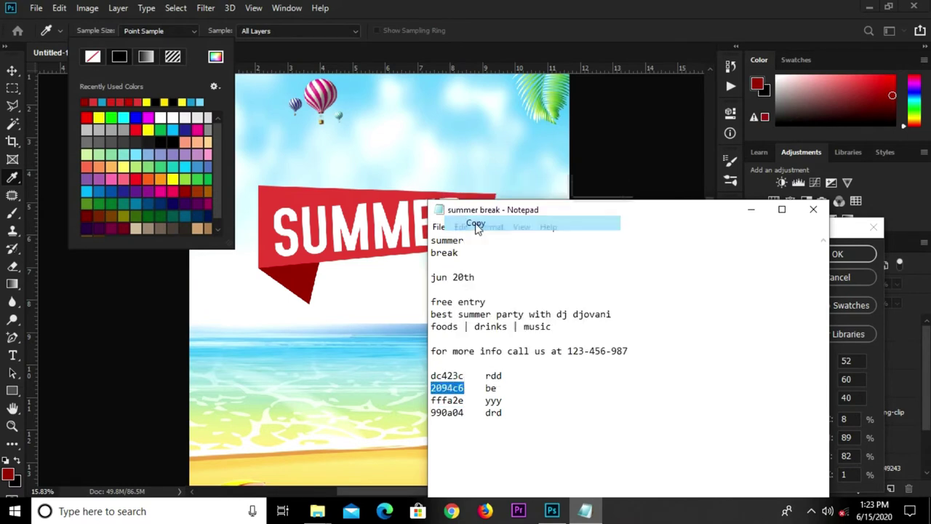
click(547, 5)
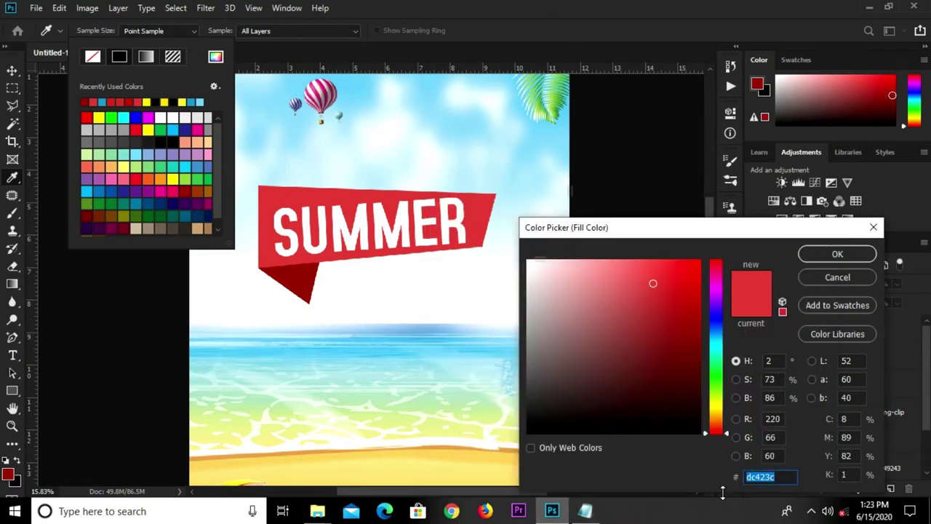
key(ctrl+v)
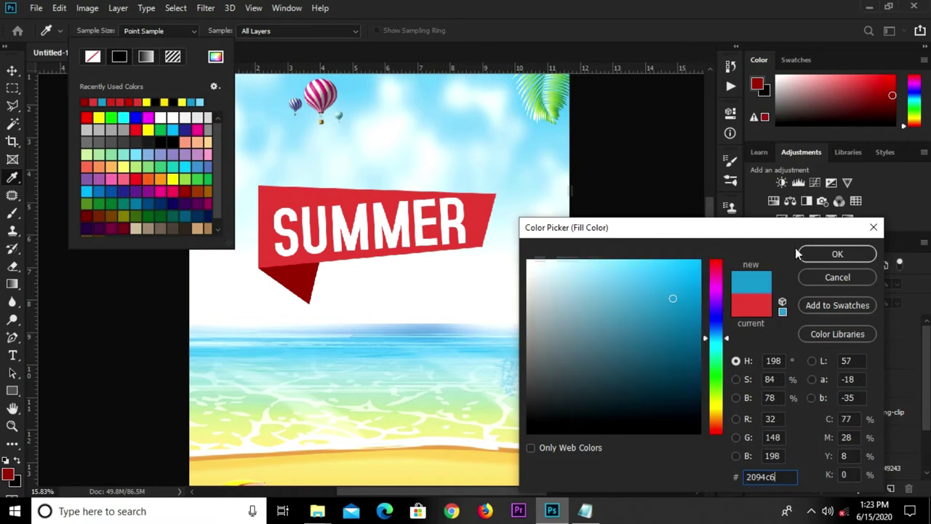
click(803, 253)
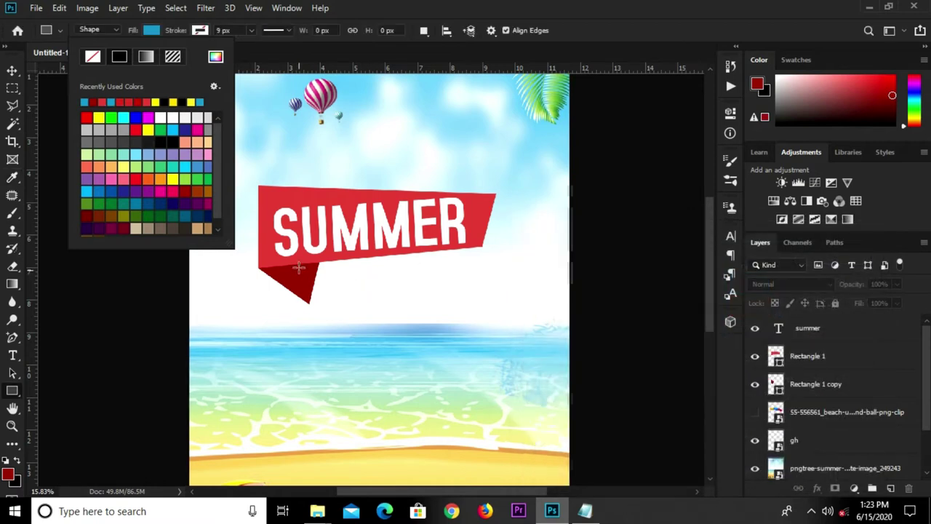
Draw the blue rectangle and move it up just beneath the red SUMMER banner
mouse_move(288, 269)
mouse_down()
mouse_move(457, 327)
mouse_move(480, 308)
mouse_move(464, 310)
mouse_up()
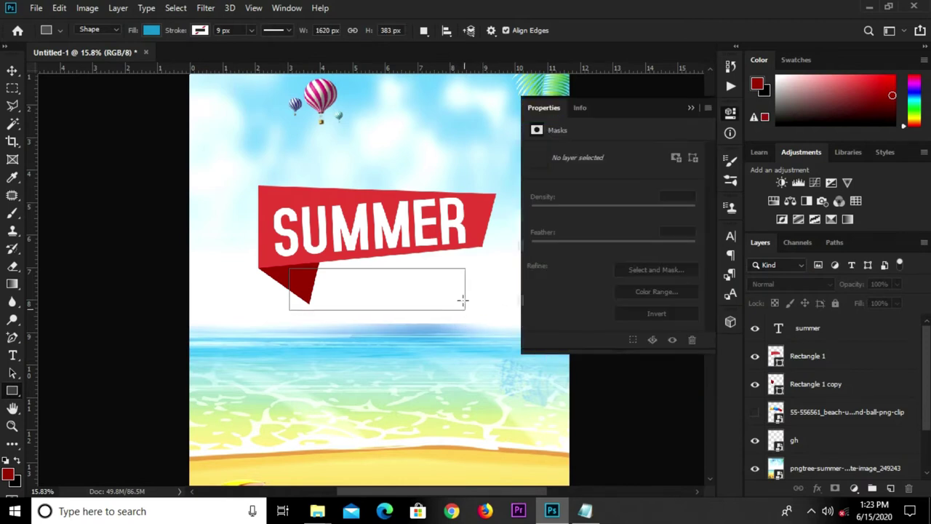
key(v)
mouse_move(407, 295)
mouse_down()
mouse_move(377, 278)
mouse_move(377, 288)
mouse_up()
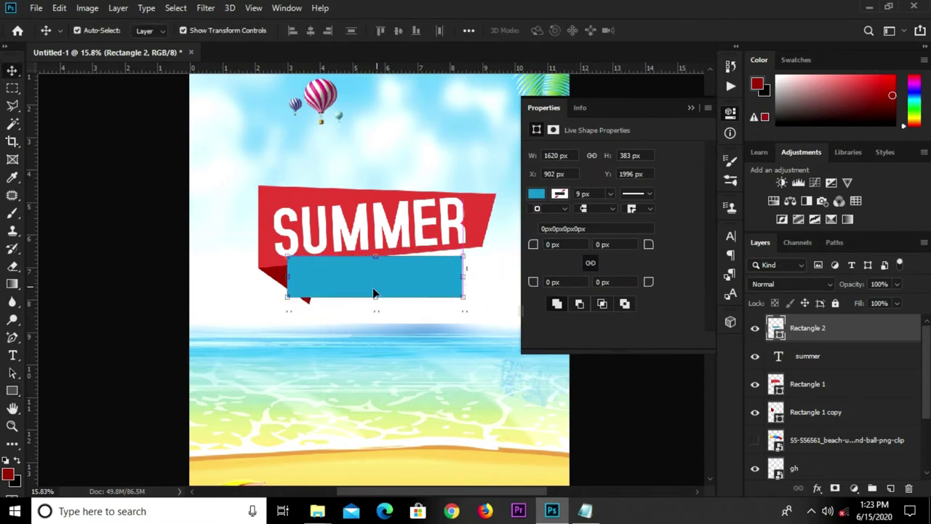
click(691, 107)
Convert the blue rectangle to a path and drag its bottom corners to slant its bottom and right edges
drag(12, 337, 66, 354)
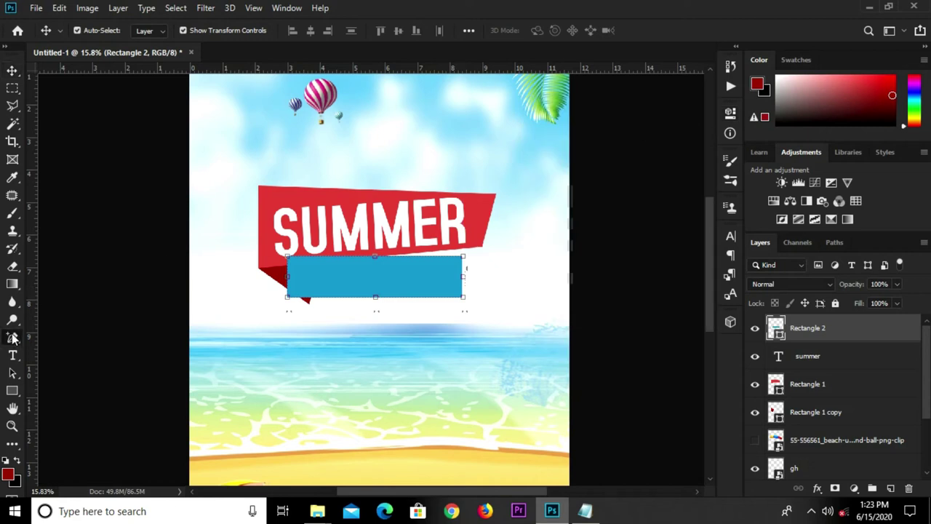
click(66, 376)
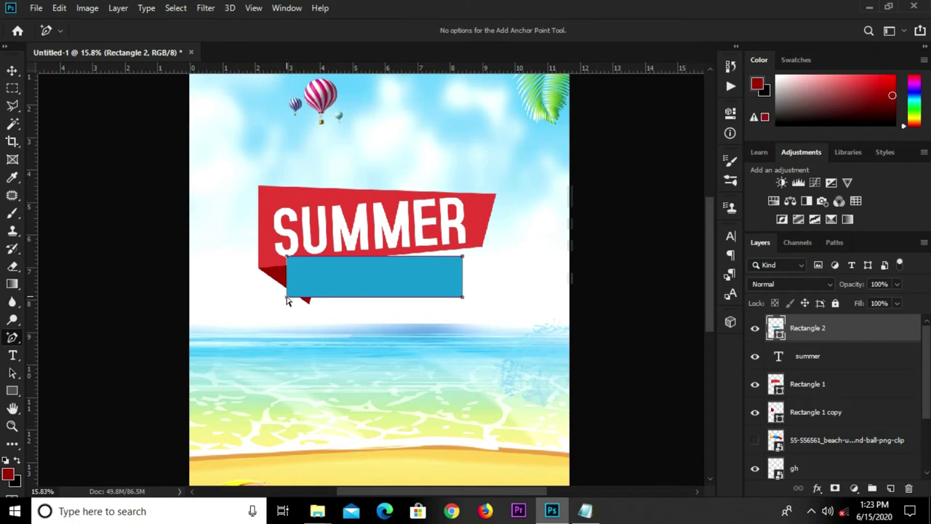
drag(289, 300, 285, 311)
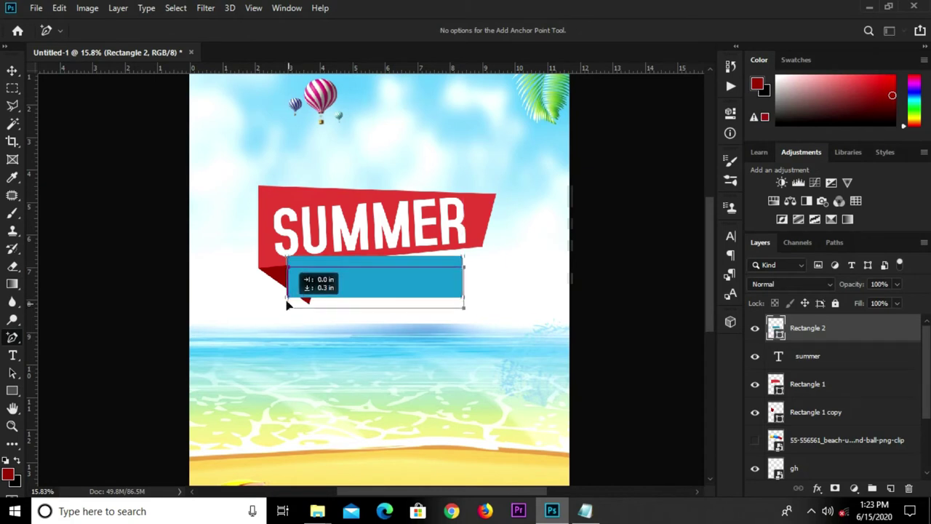
scroll(285, 311, up, 2)
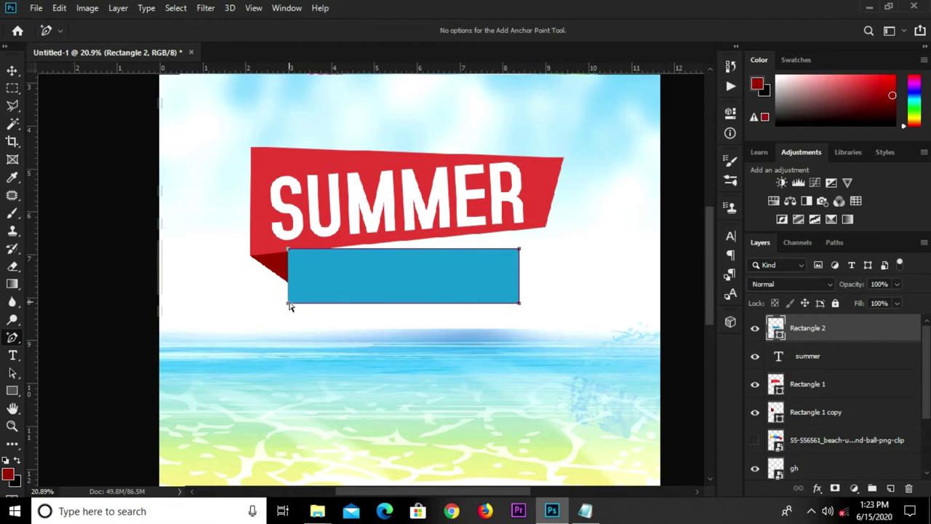
mouse_move(288, 305)
mouse_down()
mouse_move(292, 323)
mouse_move(290, 310)
mouse_up()
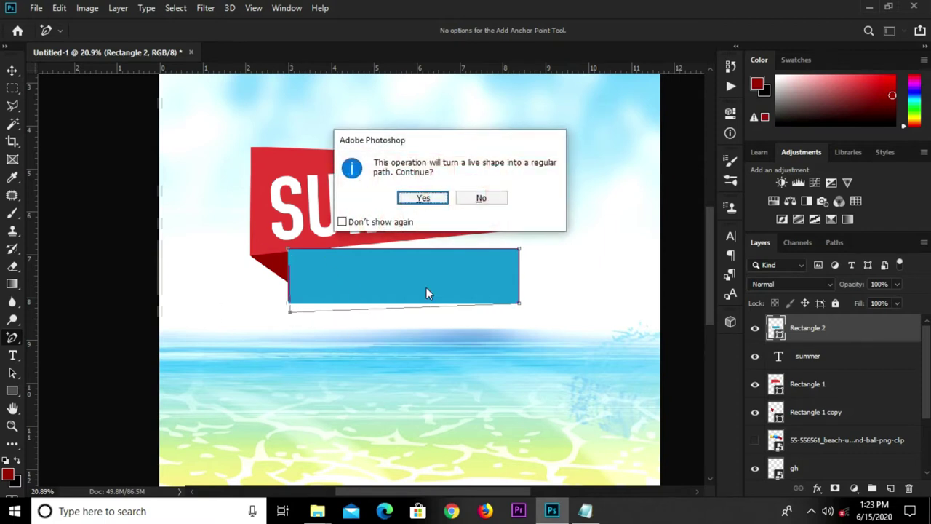
click(428, 200)
drag(520, 308, 506, 303)
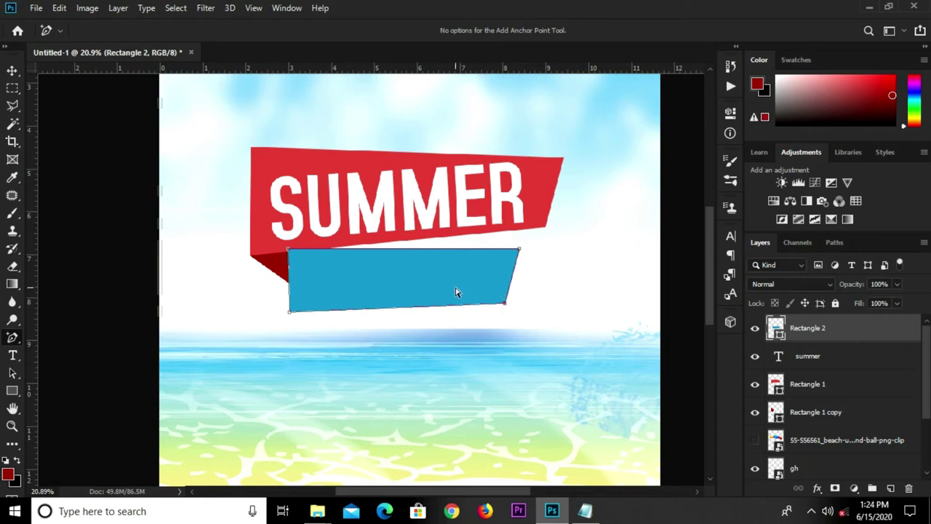
Move the blue band up over the banner's lower edge and rotate it about -3°
key(v)
drag(437, 291, 438, 268)
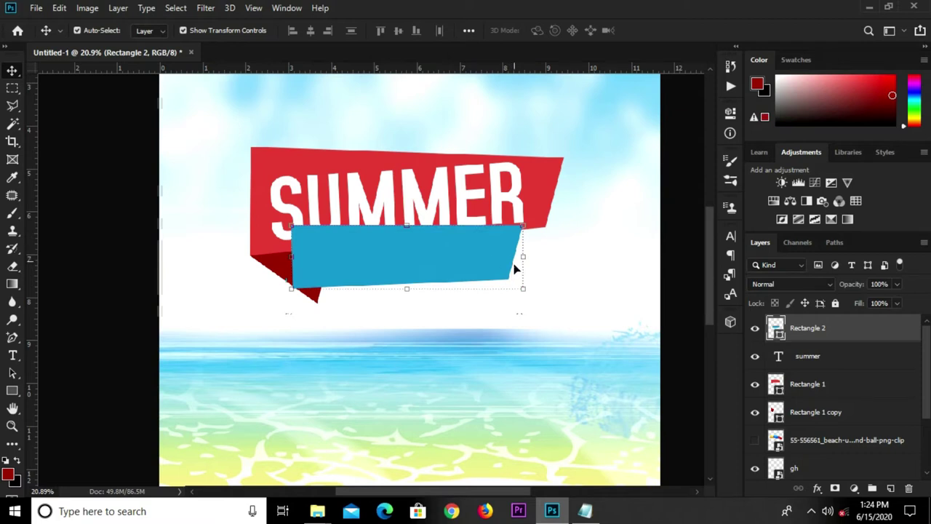
drag(533, 218, 516, 219)
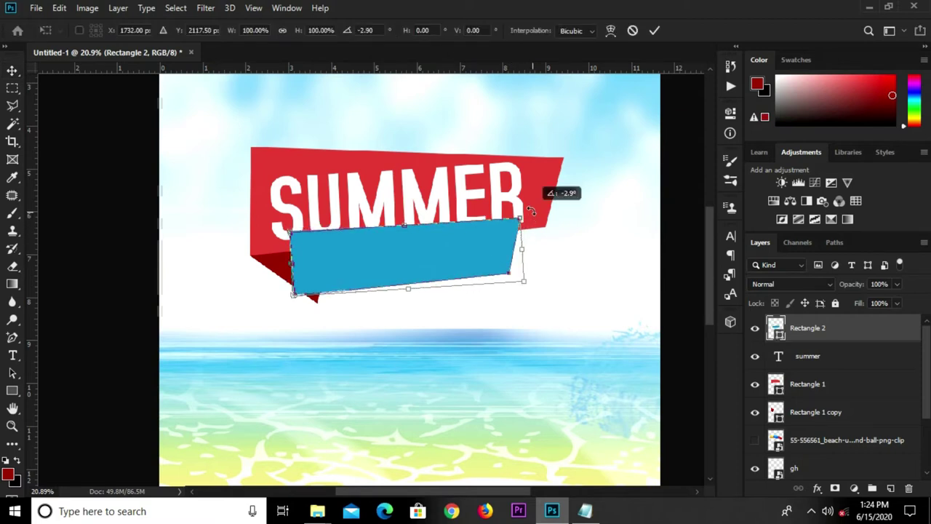
key(Return)
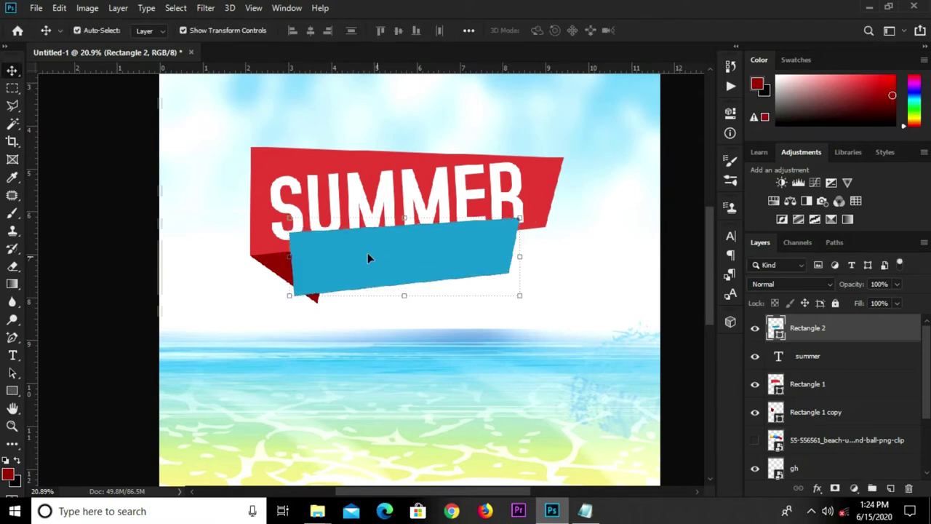
click(281, 271)
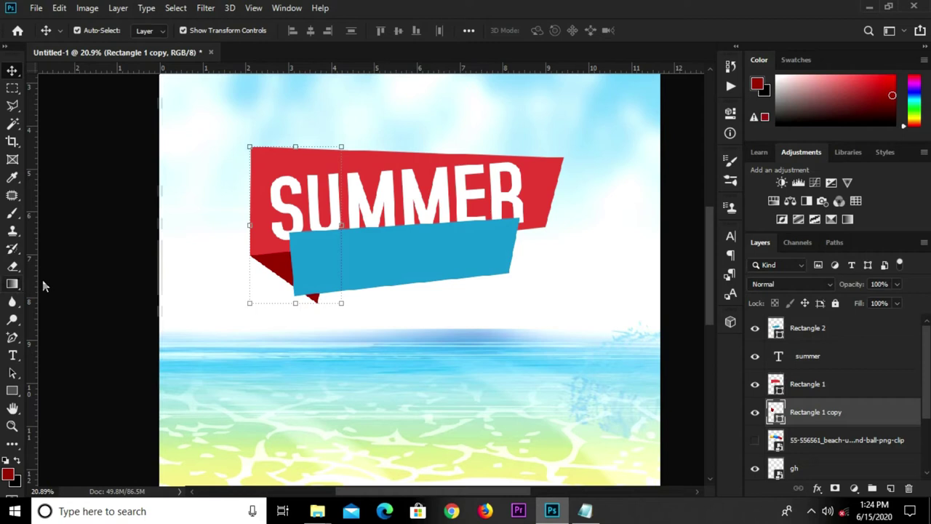
Drag the red fold's bottom corner point to sit under the blue band
click(12, 337)
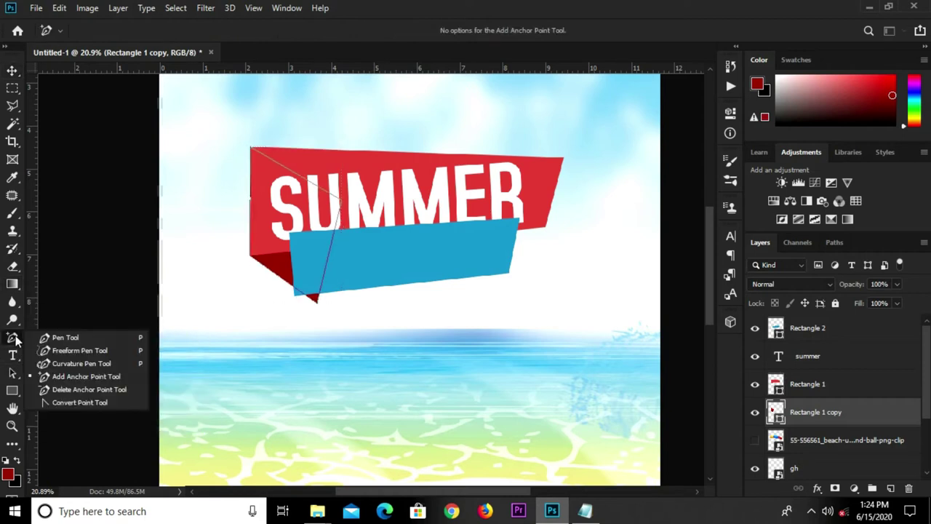
click(62, 378)
click(321, 296)
drag(321, 296, 299, 292)
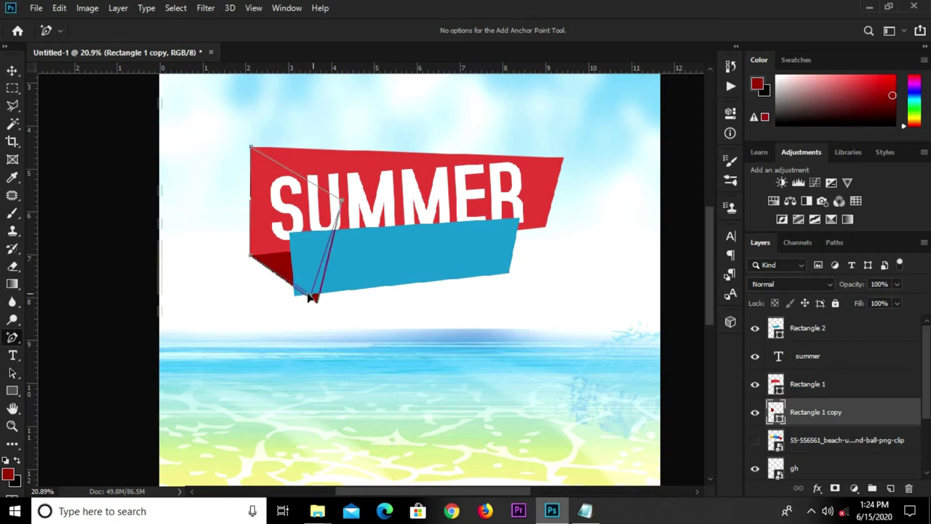
drag(299, 292, 298, 293)
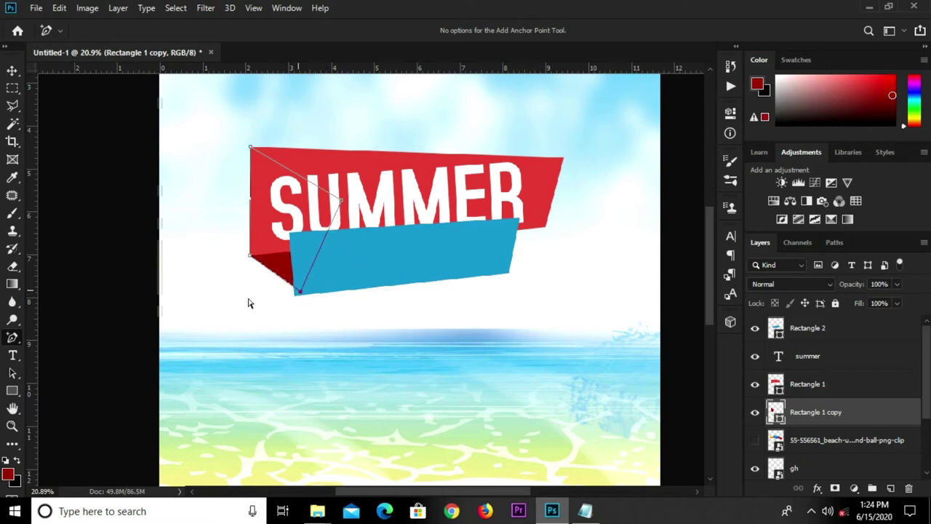
Stack the blue band layer beneath the red banner in Layers and deselect
click(11, 70)
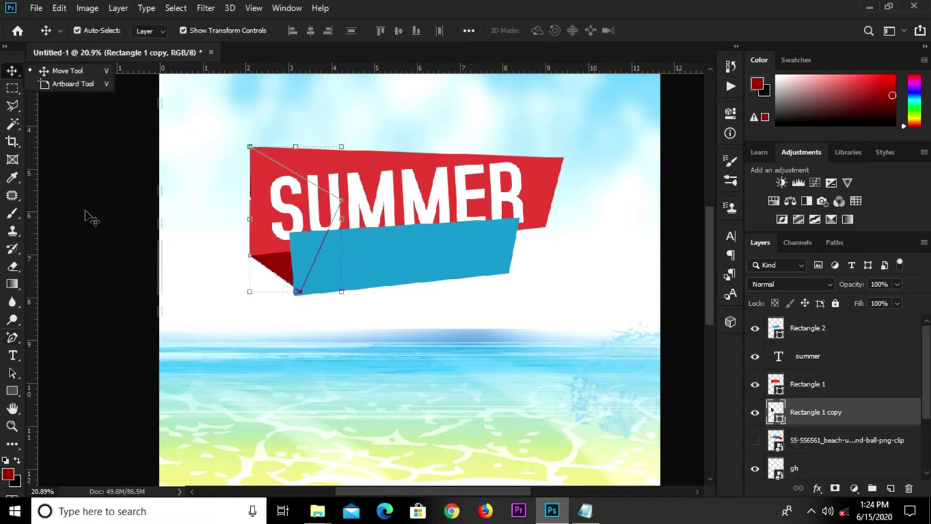
click(347, 277)
drag(829, 328, 835, 405)
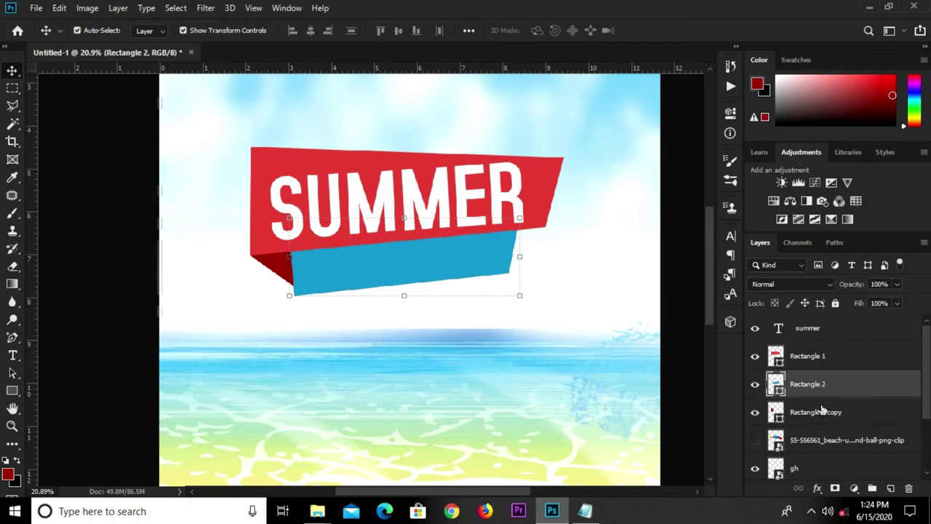
click(136, 313)
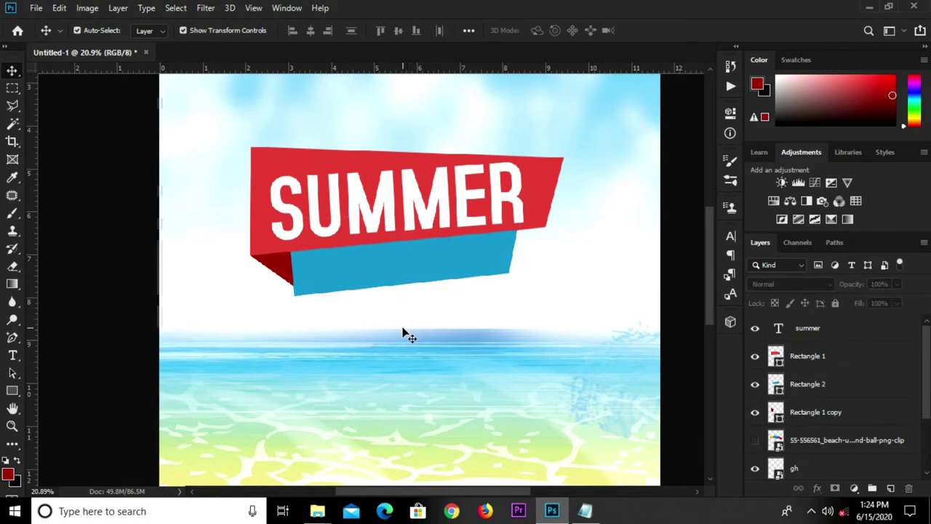
Copy the word 'break' from the notes
click(586, 511)
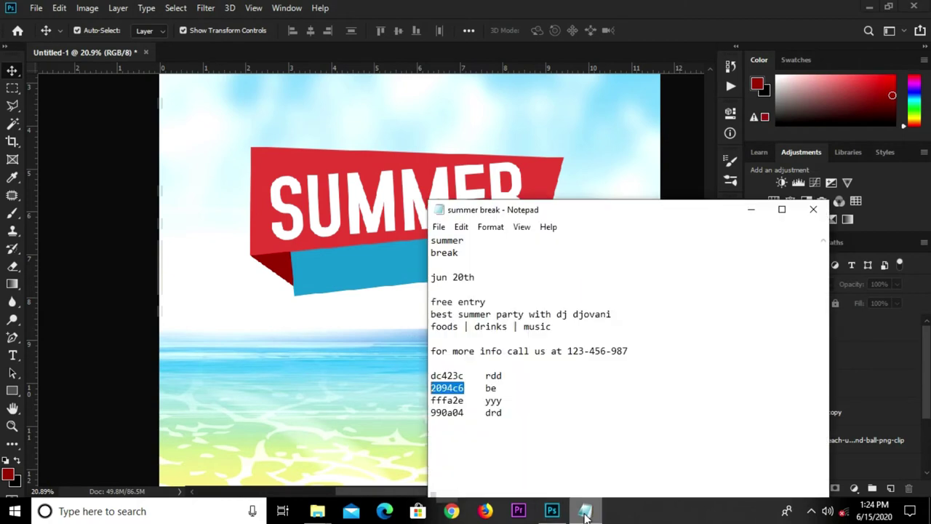
drag(465, 253, 430, 253)
right_click(431, 253)
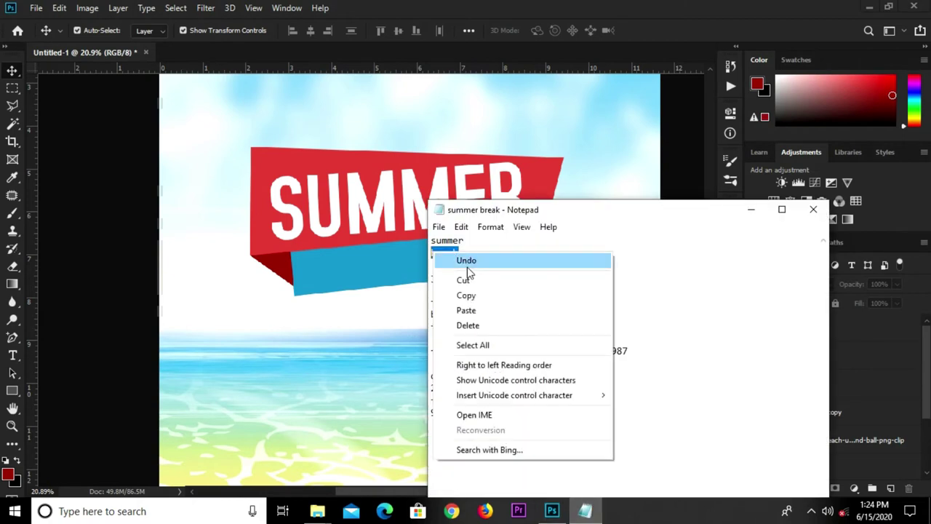
click(470, 296)
click(356, 320)
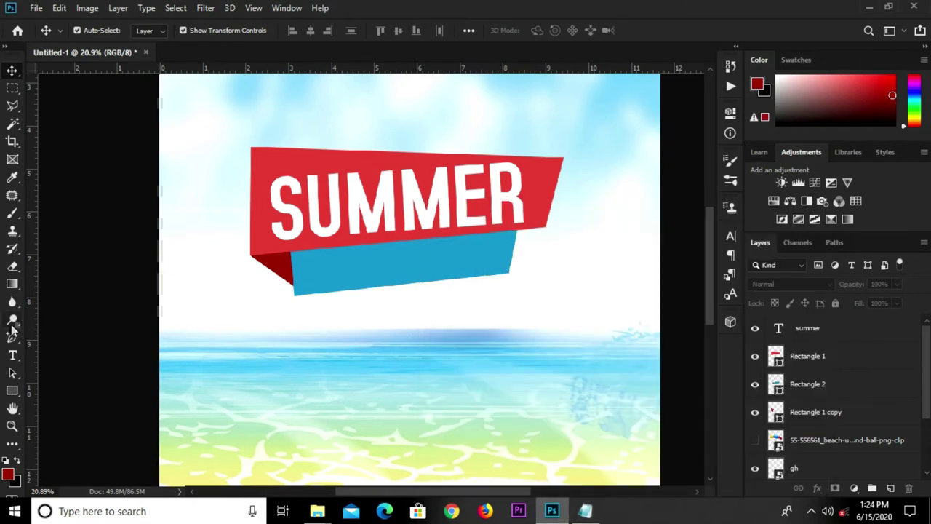
Set the text colour to yellow fffa2e copied from the notes
click(12, 354)
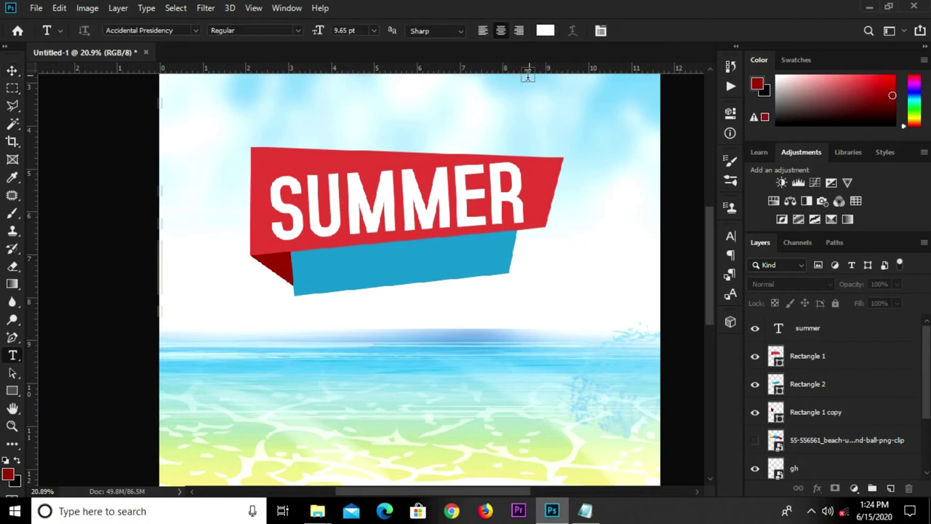
click(545, 32)
mouse_move(586, 511)
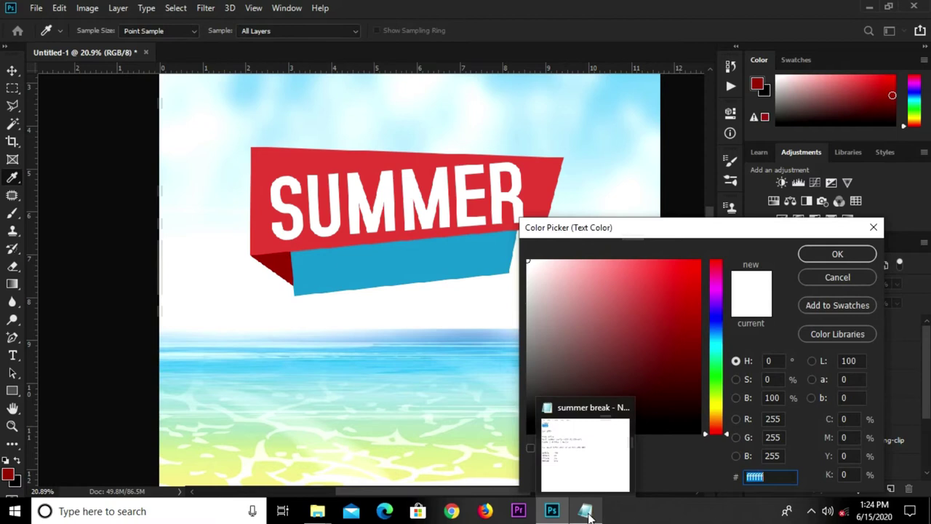
click(586, 514)
drag(467, 400, 430, 400)
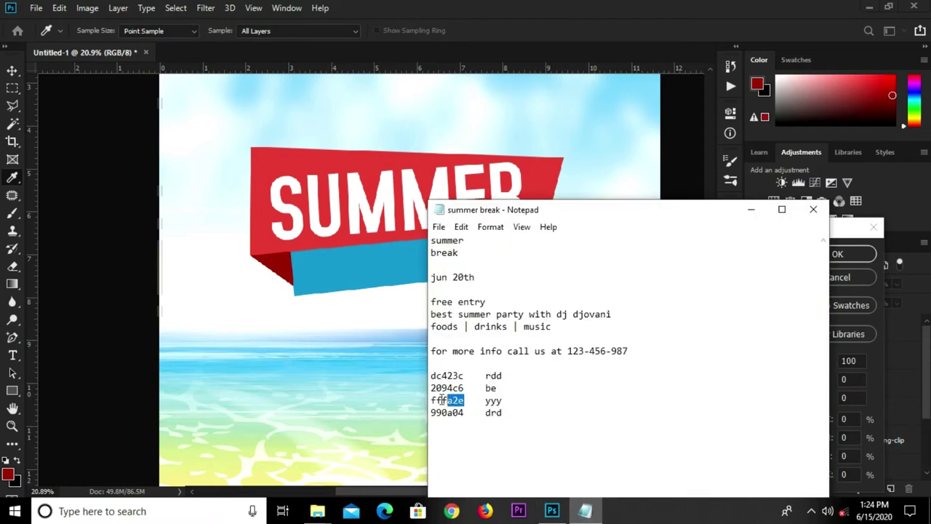
right_click(435, 393)
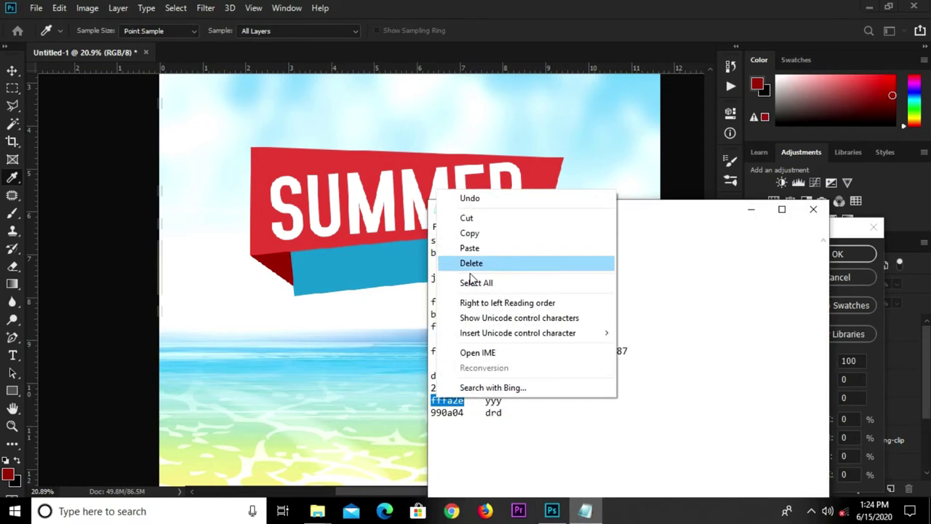
click(470, 233)
click(751, 211)
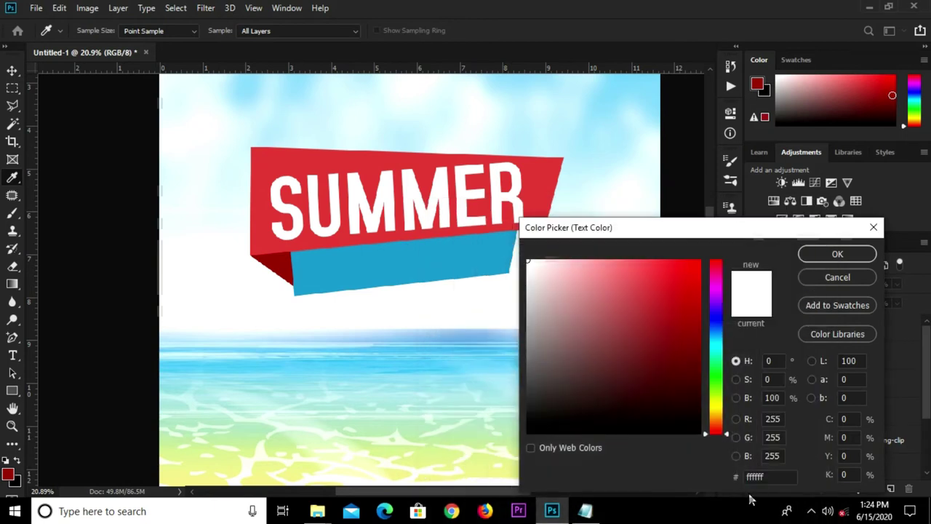
click(757, 476)
key(ctrl+v)
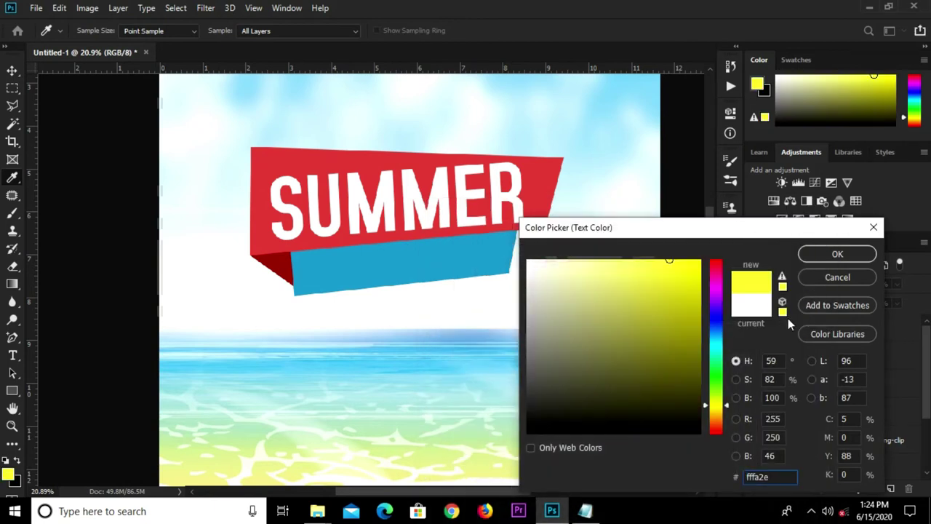
click(805, 255)
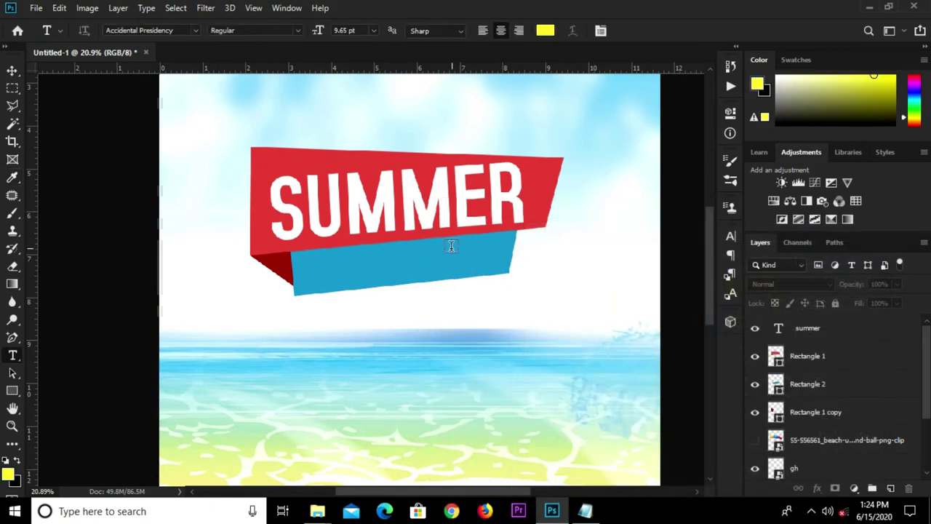
Add a text layer reading 'sale' above the sea
click(331, 334)
text(sale)
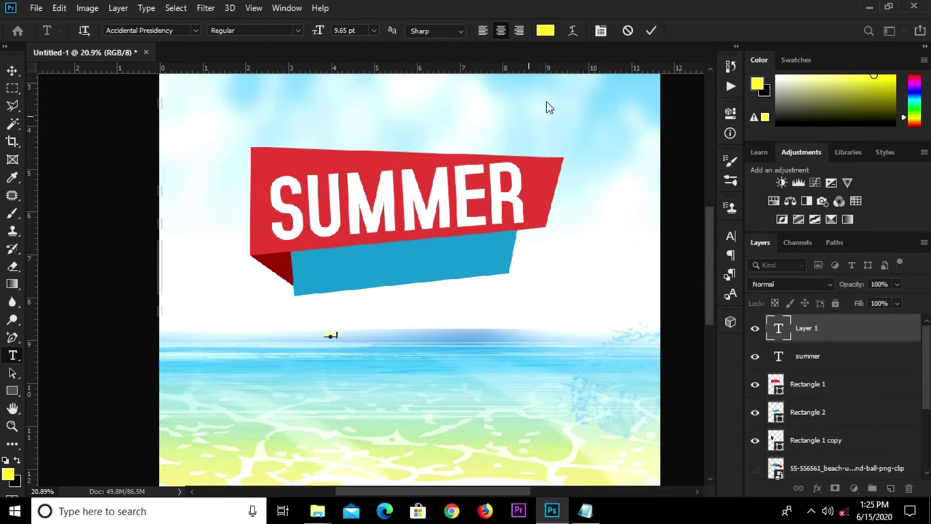
key(ctrl+Return)
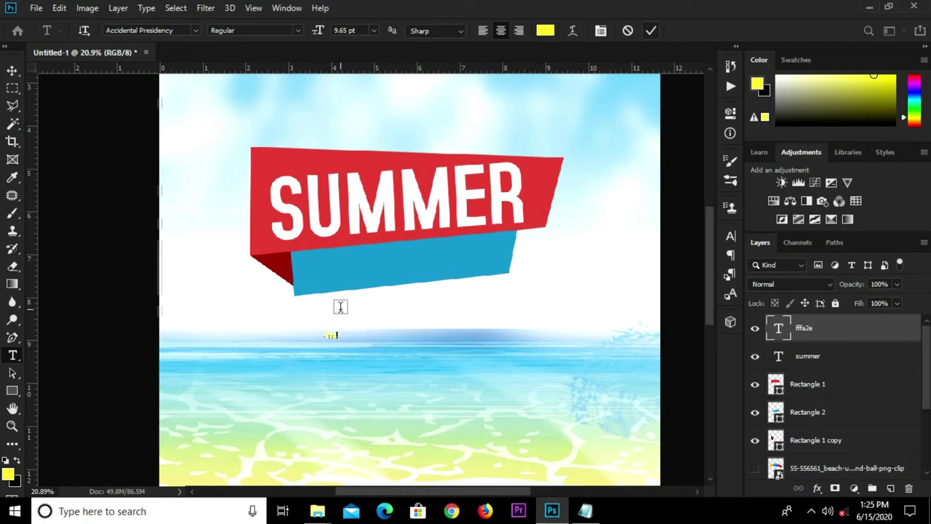
key(v)
Enlarge the yellow text, then delete that layer
key(ctrl+t)
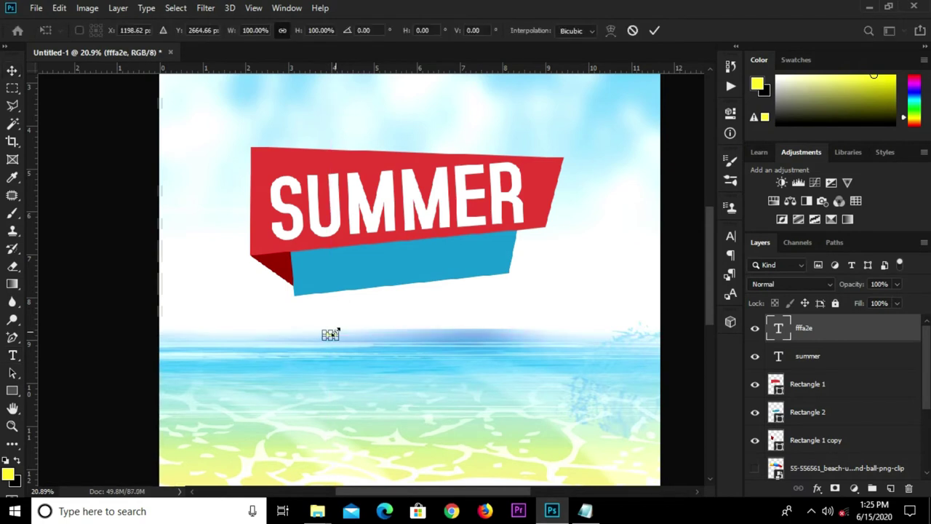
drag(388, 301, 437, 267)
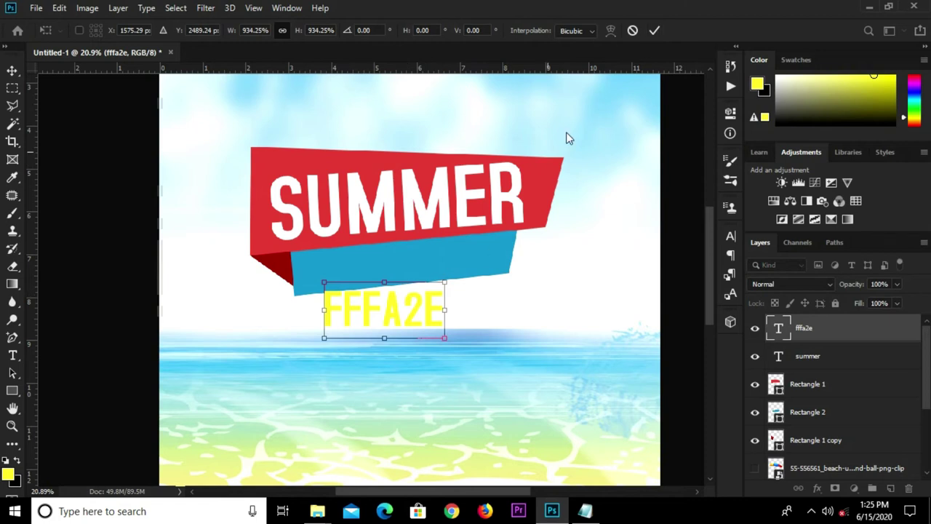
click(654, 30)
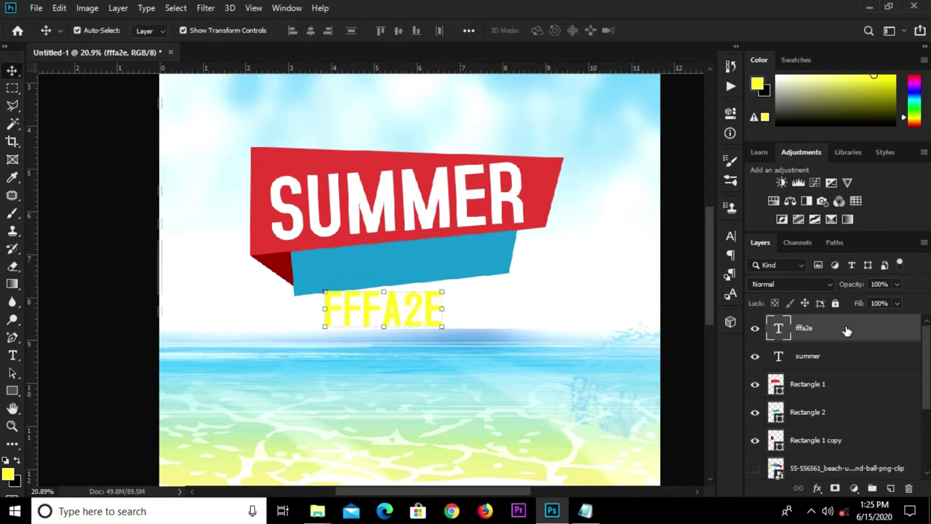
click(909, 492)
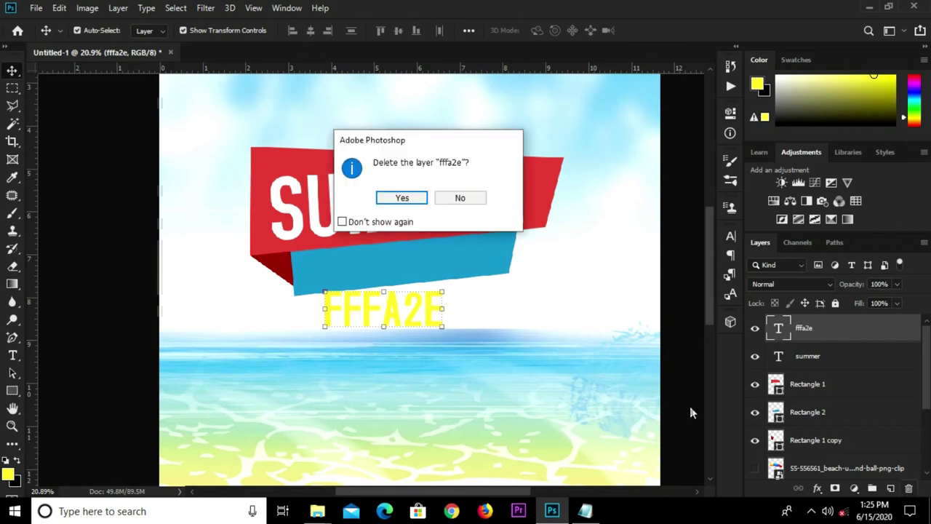
click(404, 199)
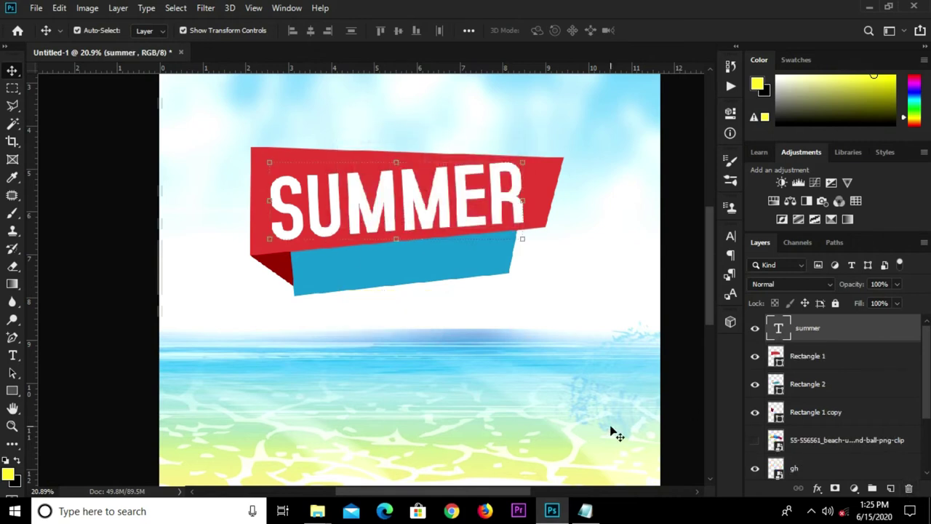
Copy the word 'break' from the notes
click(585, 510)
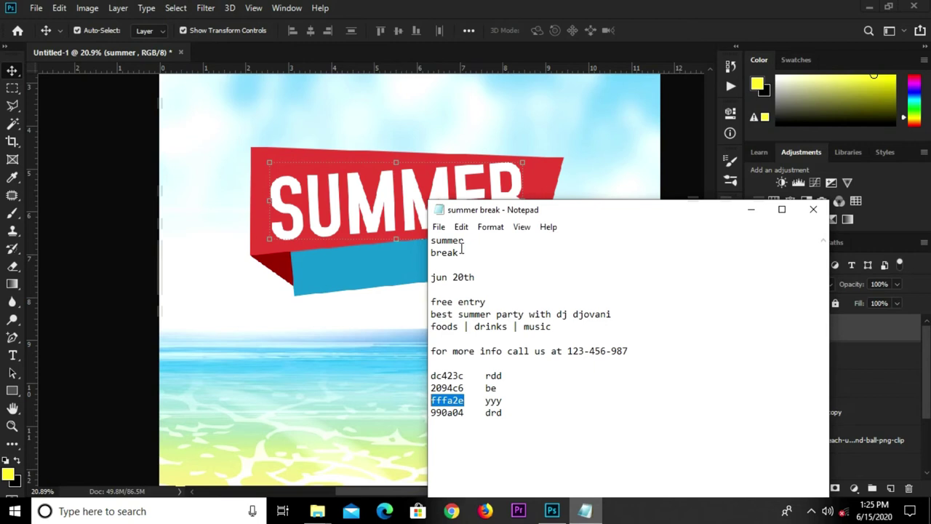
drag(462, 251, 431, 253)
right_click(439, 253)
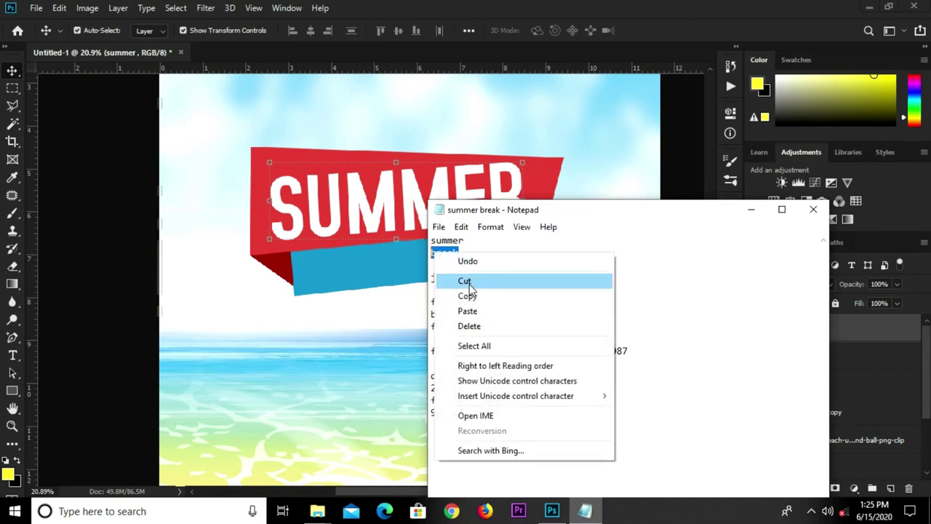
click(468, 296)
click(372, 325)
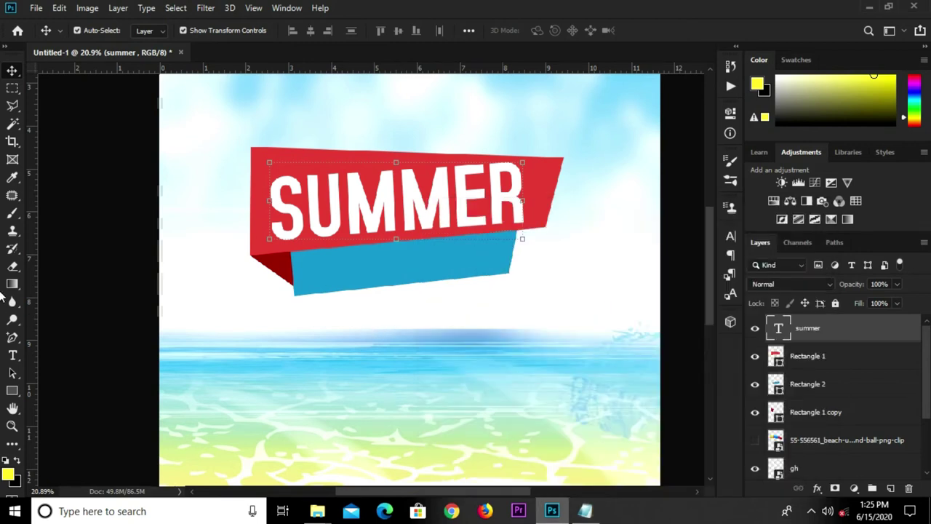
Add a horizontal text layer near the horizon and enlarge it many times over
drag(17, 356, 93, 367)
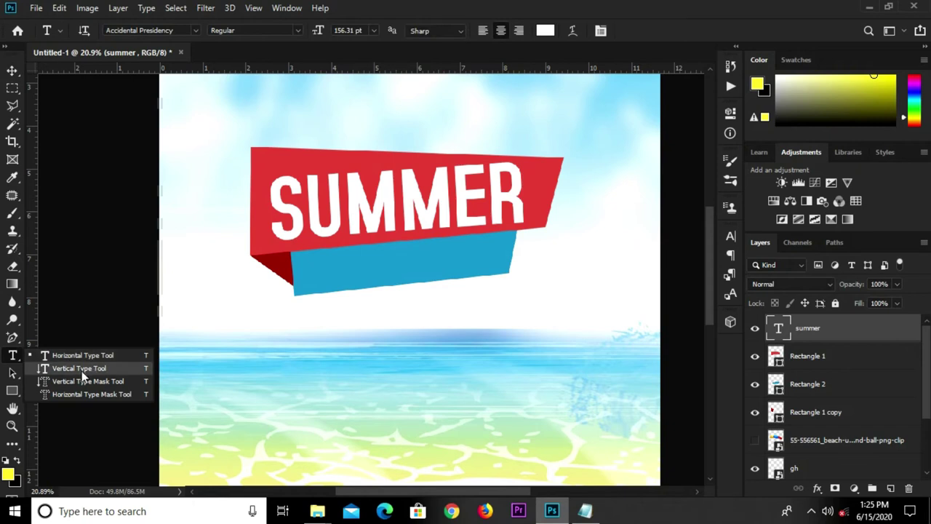
click(93, 356)
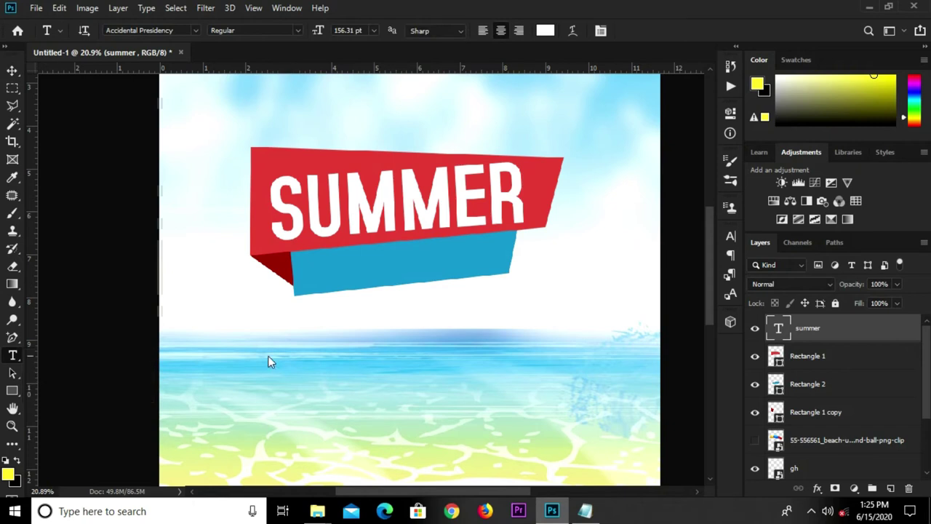
click(336, 342)
text(SALE)
click(653, 33)
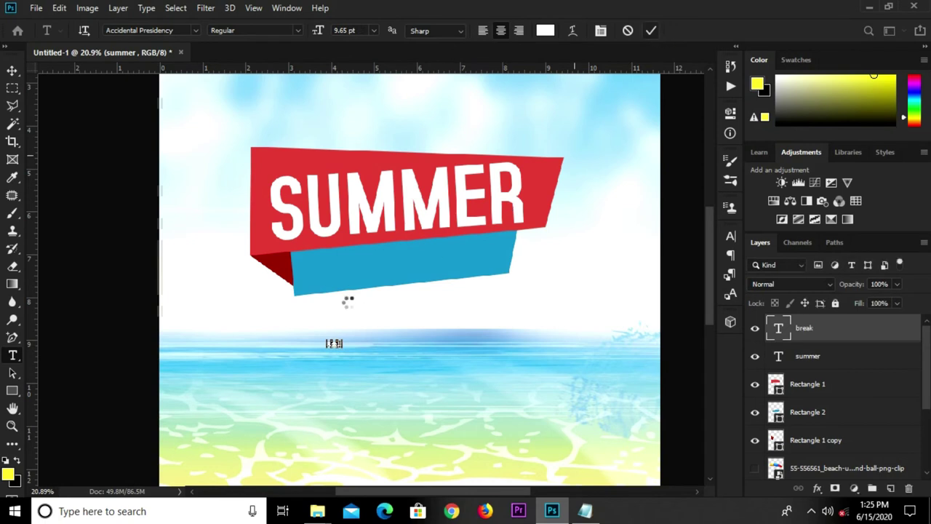
key(ctrl+t)
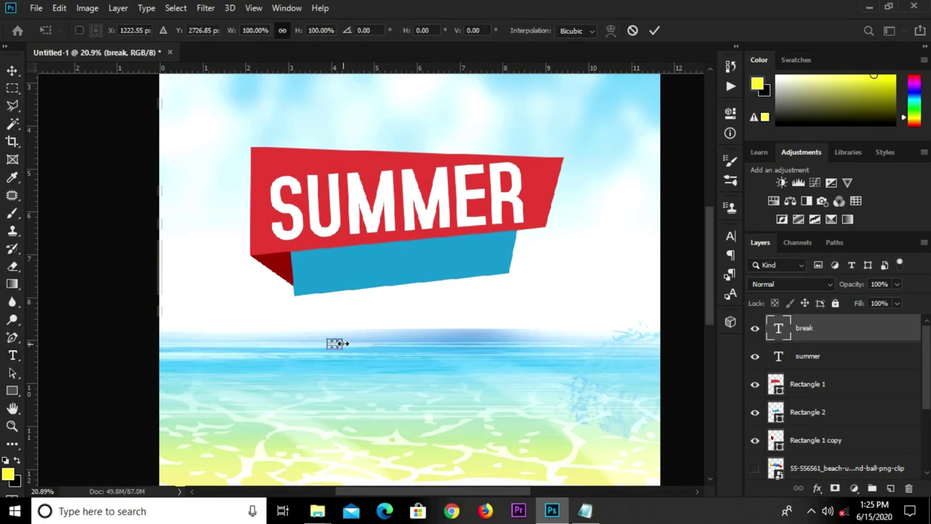
drag(344, 340, 470, 286)
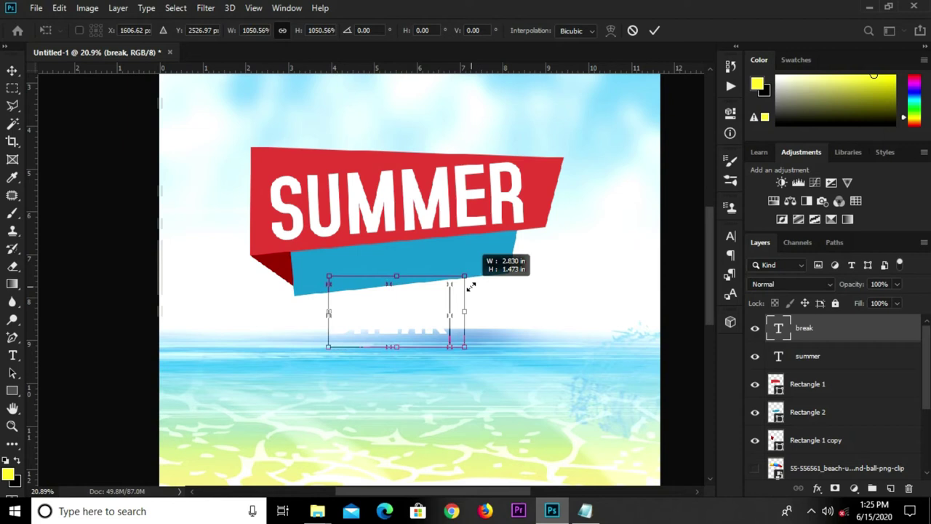
click(655, 30)
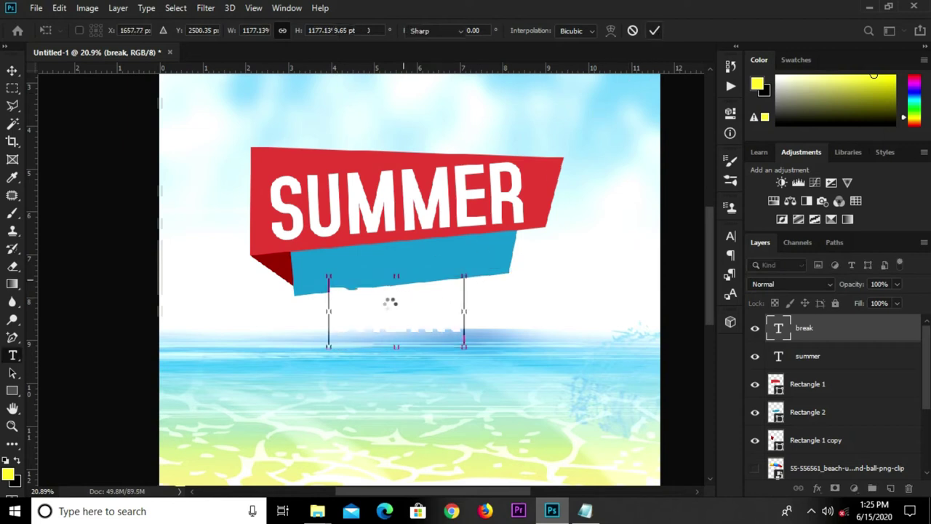
Move BREAK up onto the blue band and shrink it slightly to fit
click(13, 69)
drag(396, 314, 399, 267)
key(ctrl+t)
drag(463, 241, 449, 240)
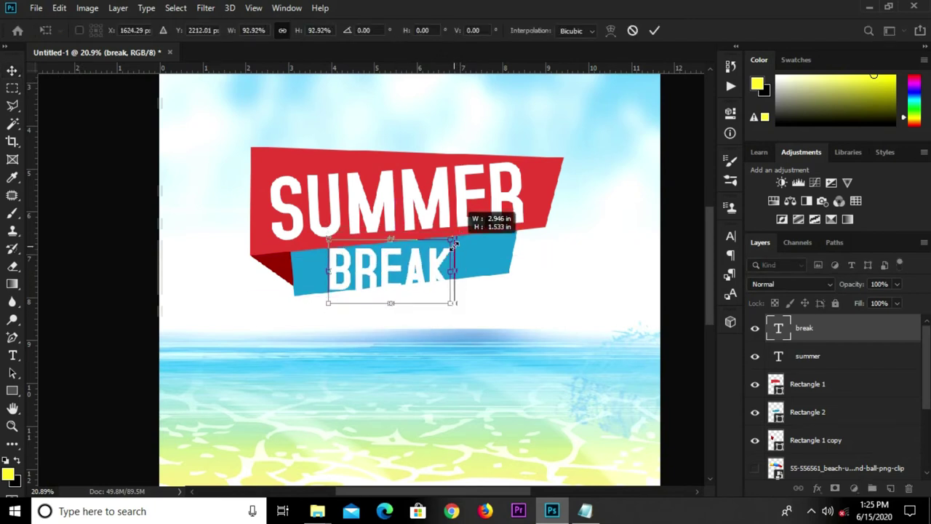
click(654, 31)
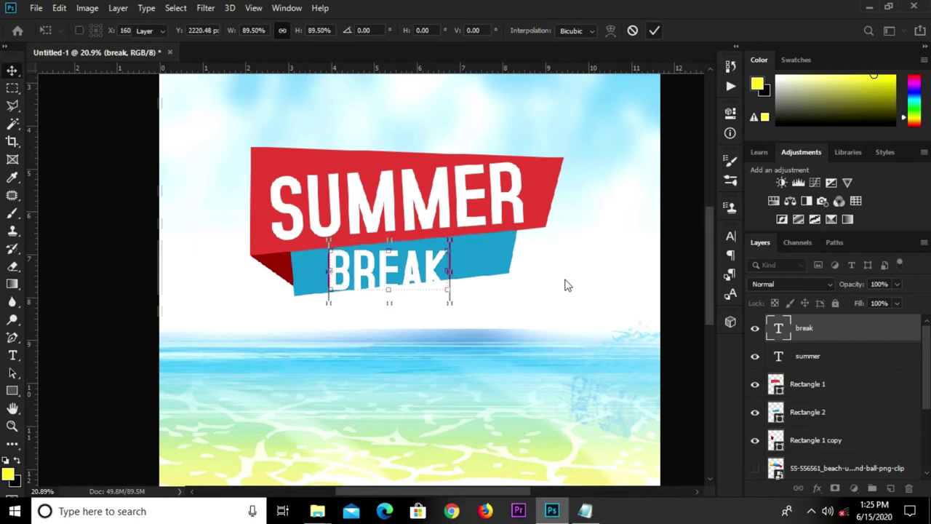
click(731, 238)
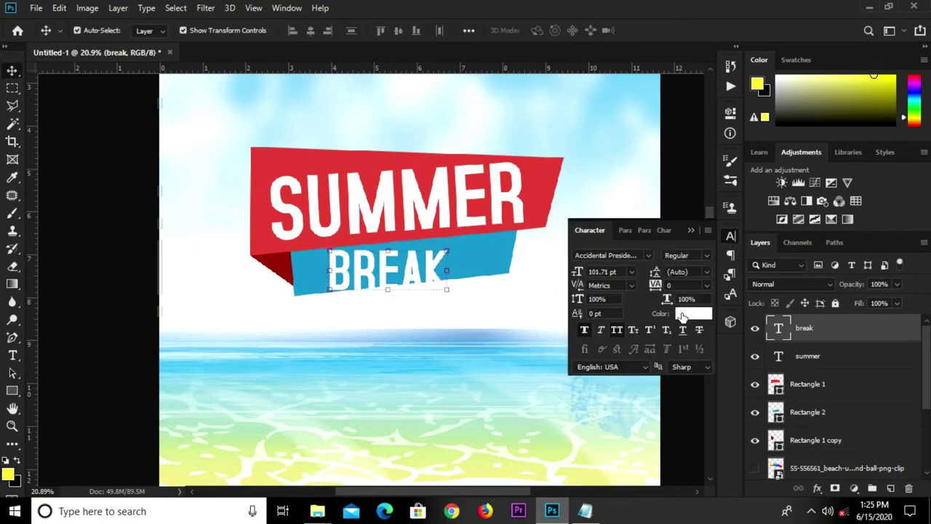
Copy fffa2e from the notes and make it the BREAK text colour
click(683, 313)
click(585, 510)
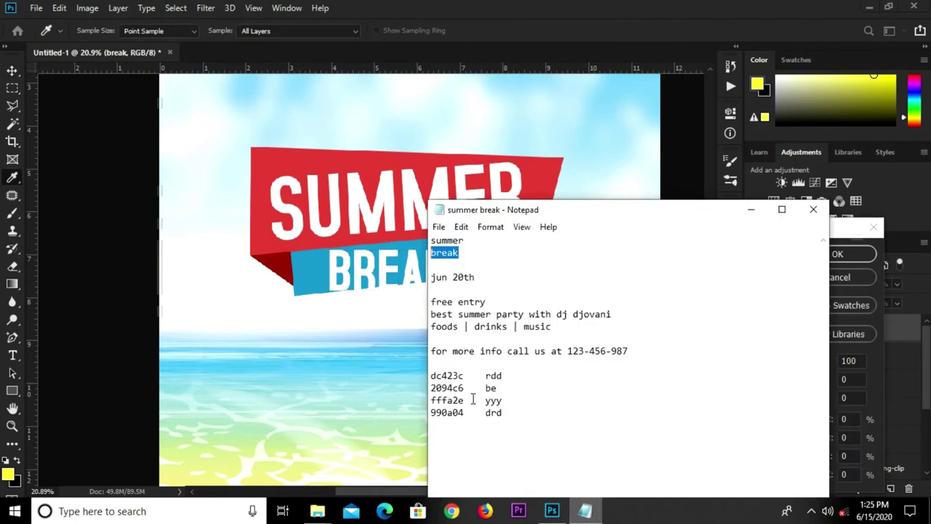
drag(463, 400, 430, 399)
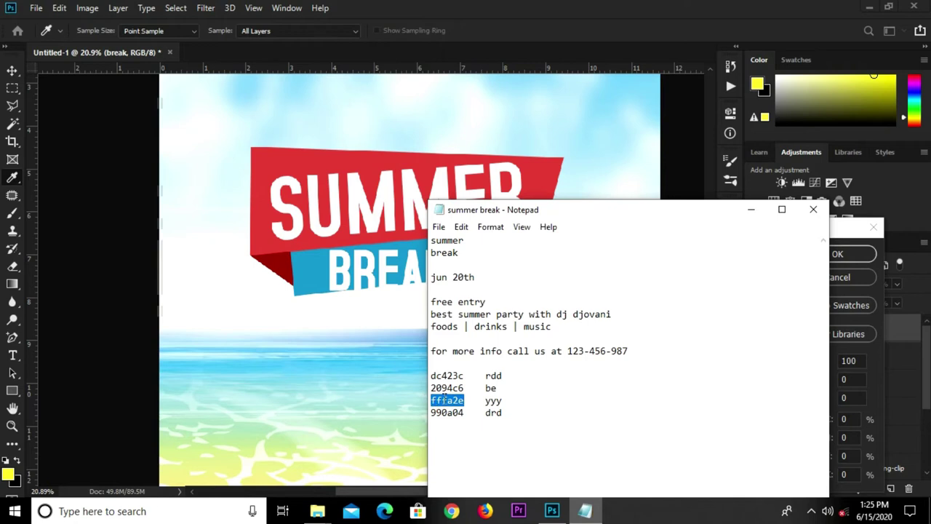
right_click(444, 398)
click(489, 233)
click(870, 386)
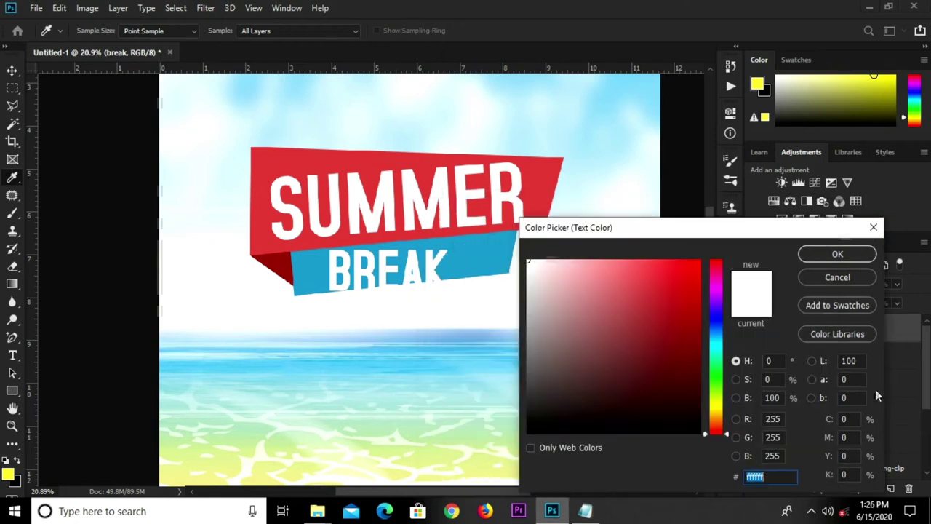
key(ctrl+v)
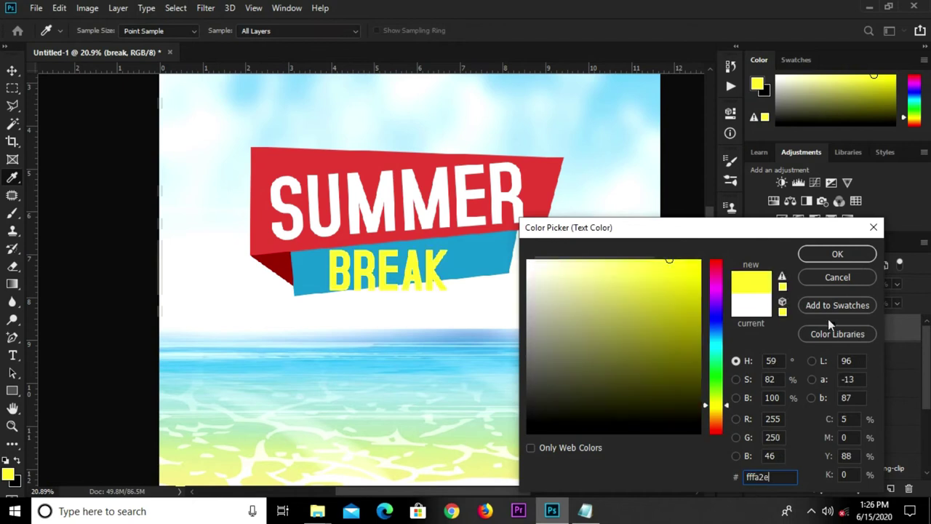
click(815, 254)
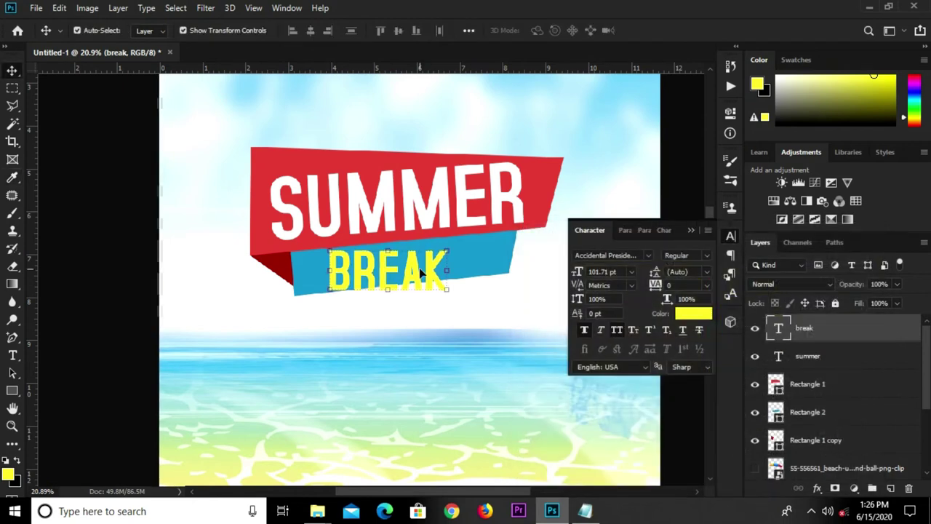
Shrink BREAK to 87.49 pt, tilt it about -6.3° and shift it left on the band
drag(421, 272, 428, 260)
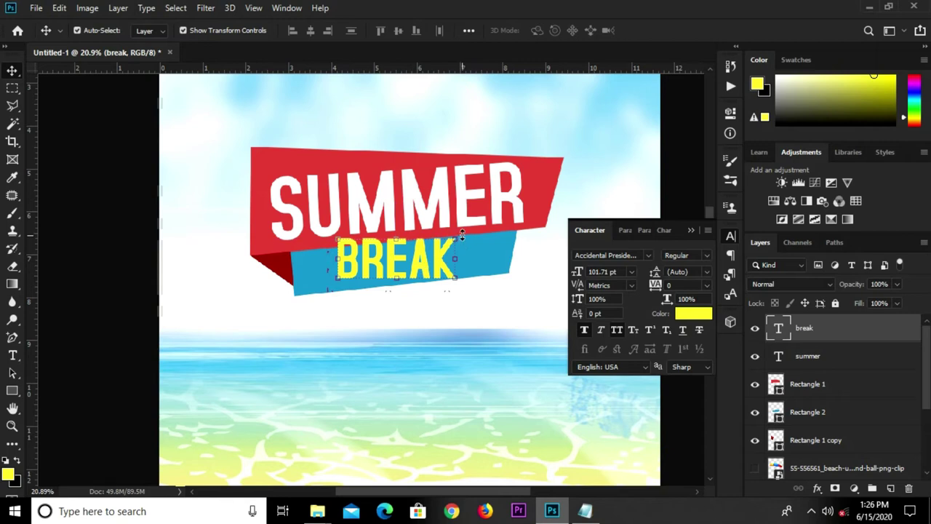
key(ctrl+t)
mouse_move(461, 230)
mouse_down()
mouse_move(469, 212)
mouse_move(444, 233)
mouse_up()
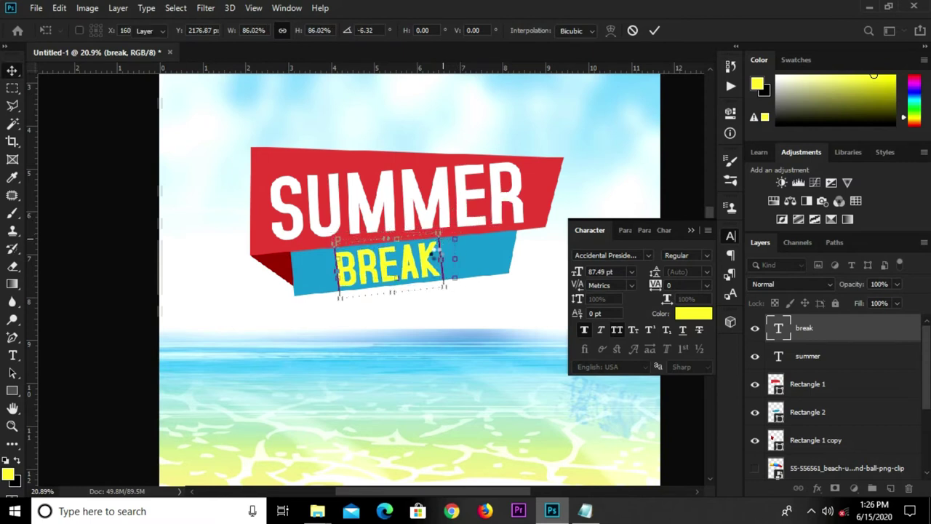
key(Return)
drag(389, 262, 377, 260)
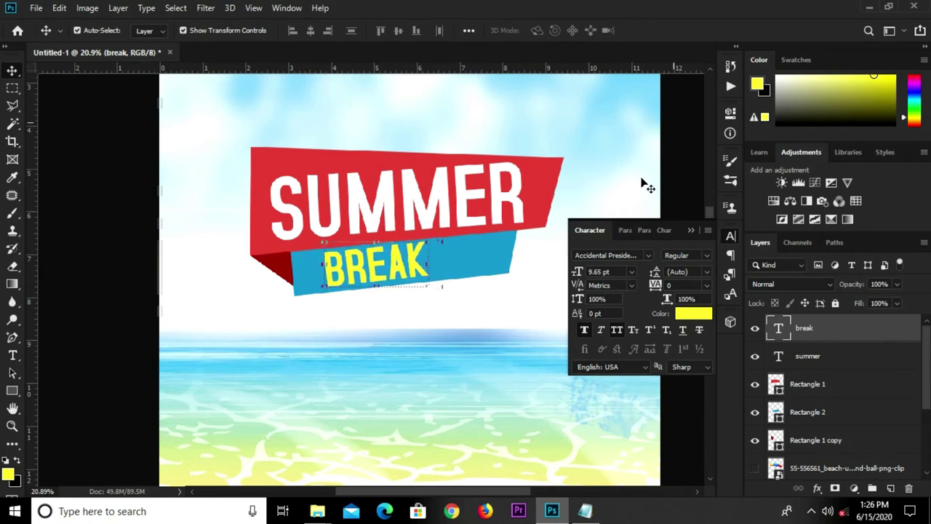
click(640, 183)
Fit the whole poster in view and copy 'jun 20th' from the notes
click(690, 231)
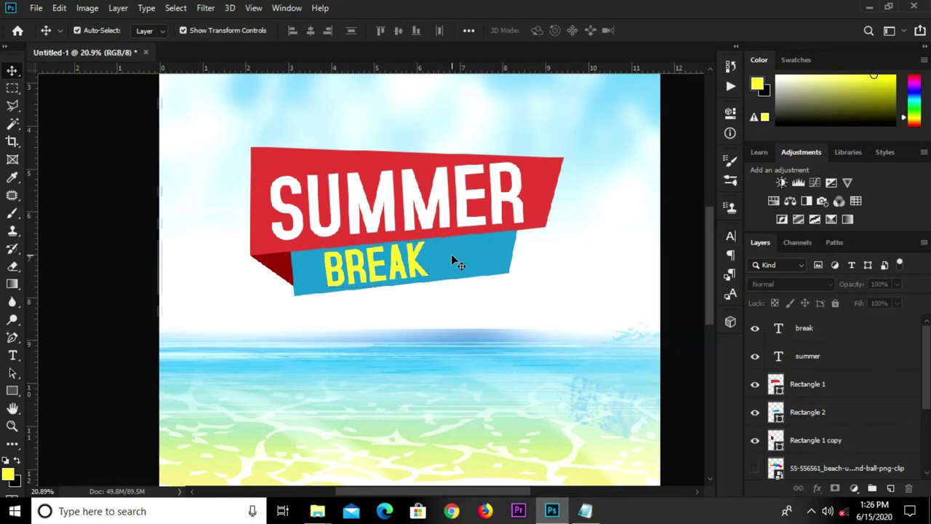
key(ctrl+0)
click(585, 511)
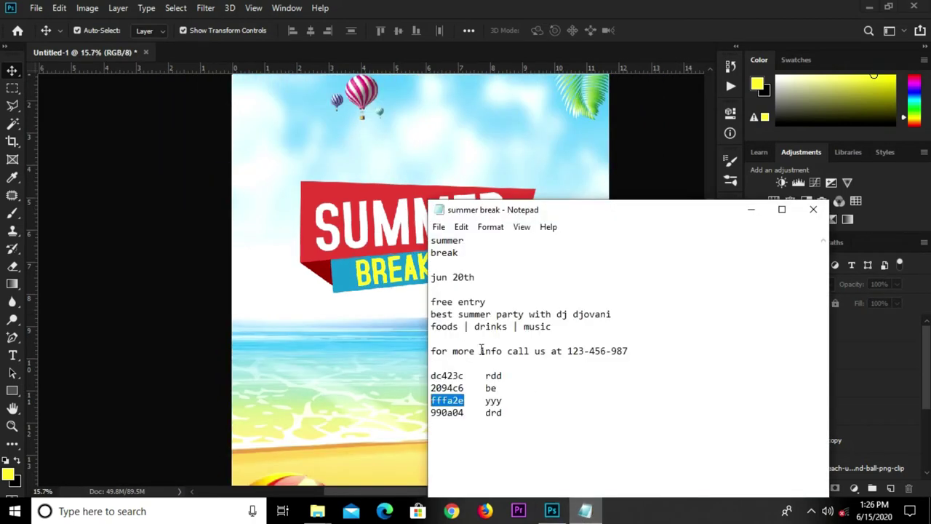
drag(479, 277, 429, 278)
right_click(441, 278)
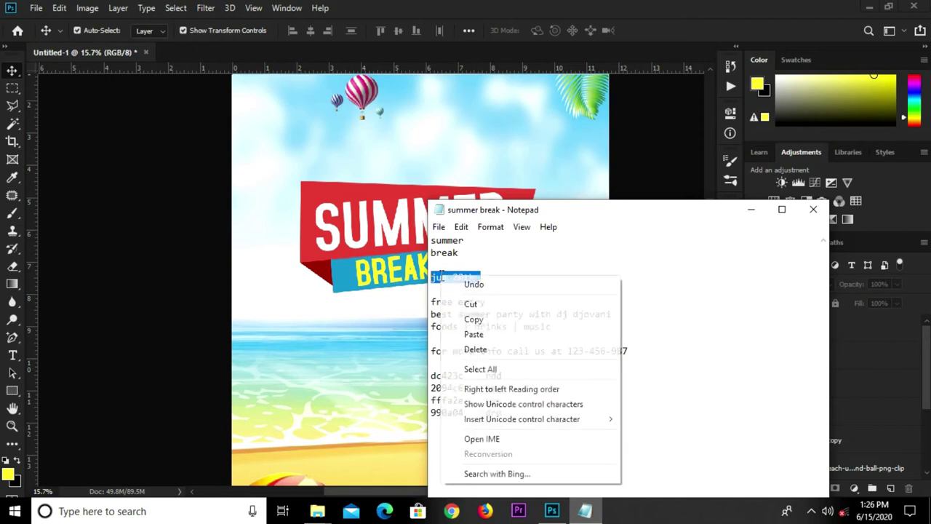
click(473, 320)
click(376, 333)
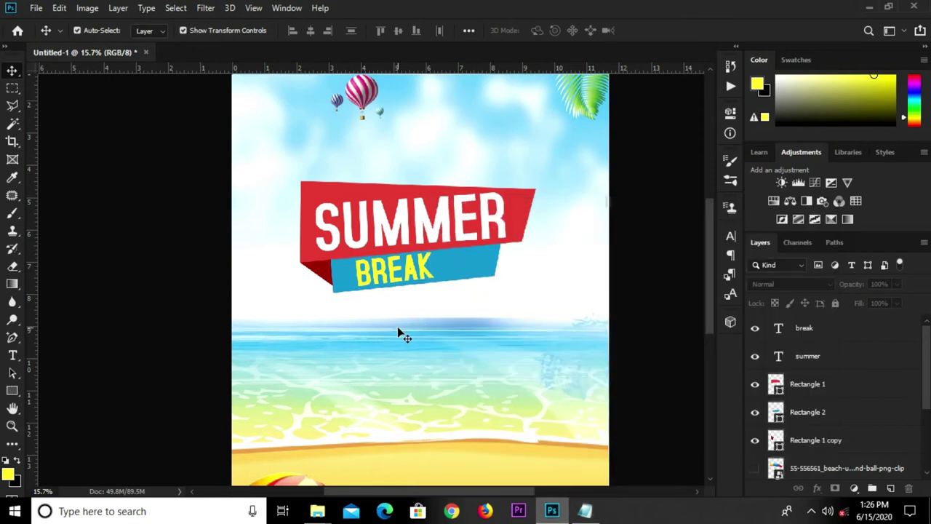
Choose the Type tool with white ffffff as the text colour
key(t)
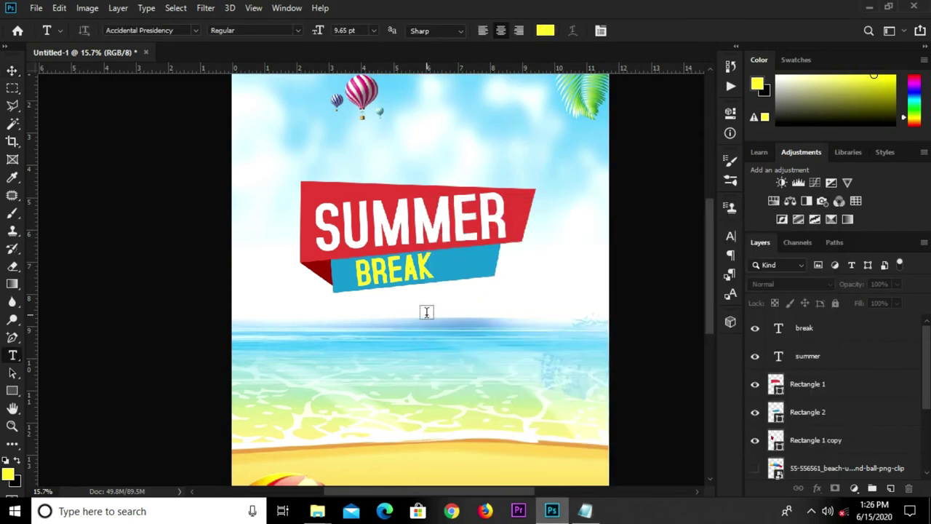
click(546, 31)
text(ffffff)
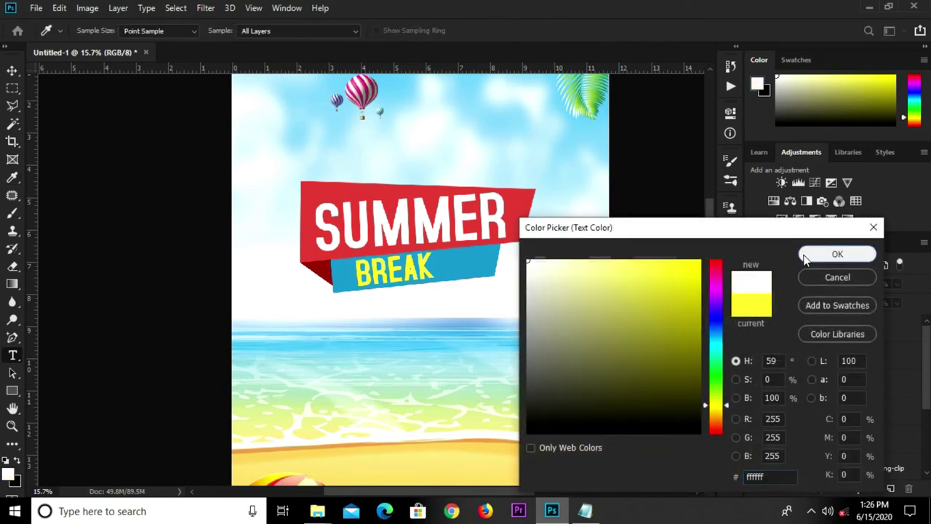
click(833, 254)
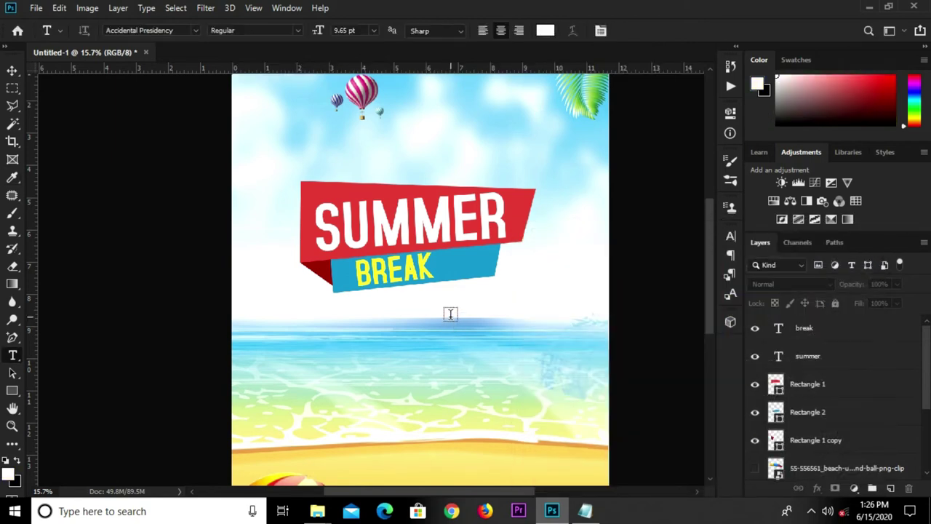
Place the date text above the sea and enlarge it about six times
click(450, 313)
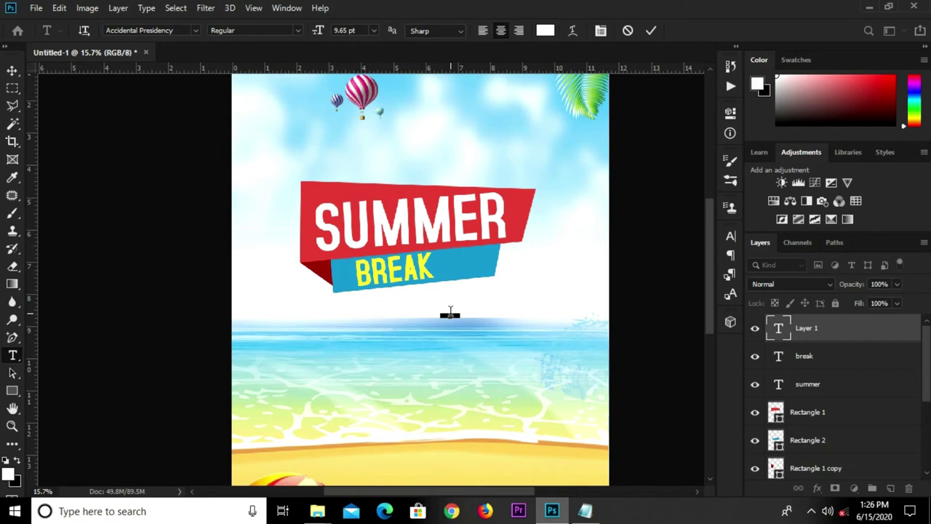
text(LIFE)
click(650, 30)
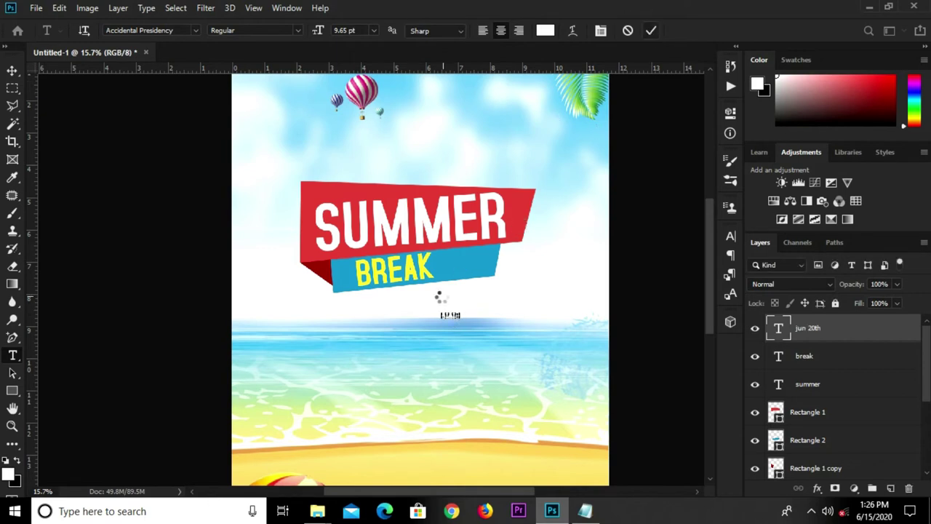
key(ctrl+t)
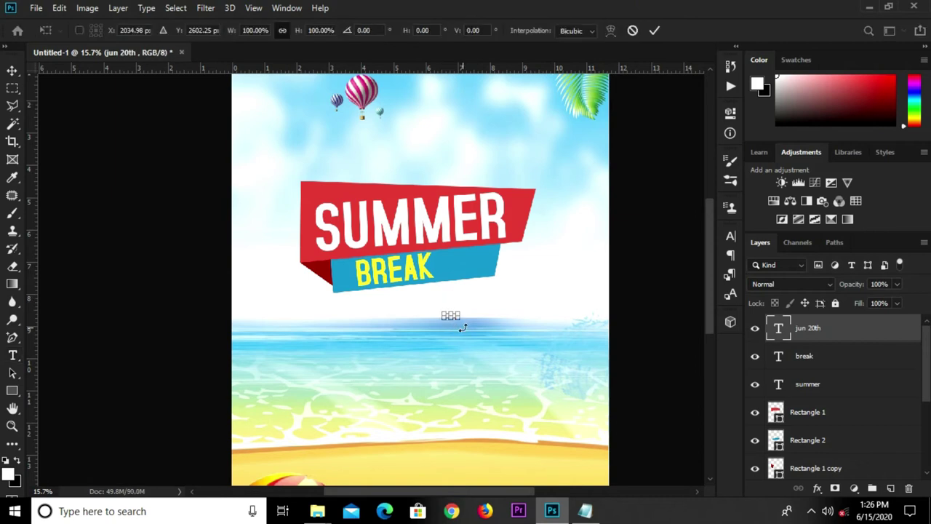
drag(463, 320, 519, 366)
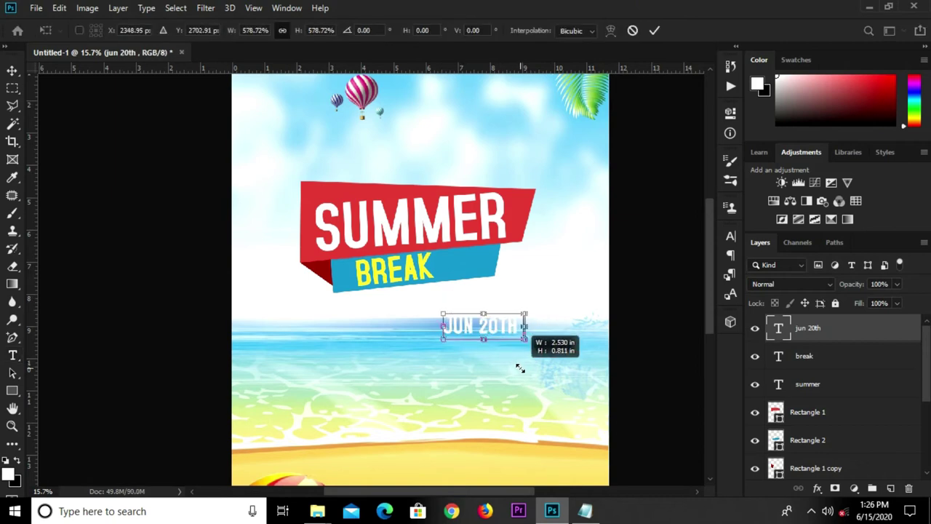
click(655, 30)
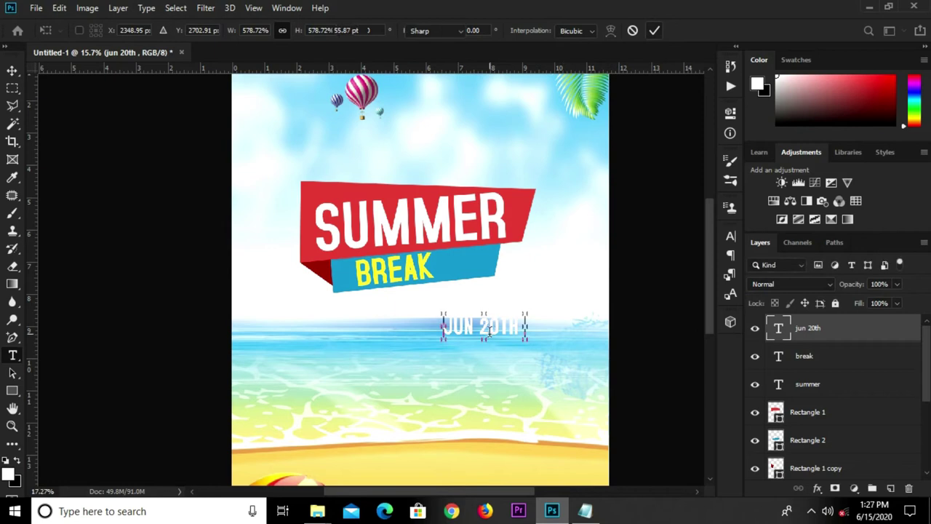
Break the date onto two lines before 20TH and change JUN to JUNE
key(t)
alt+scroll(490, 333, up, 1)
key(Return)
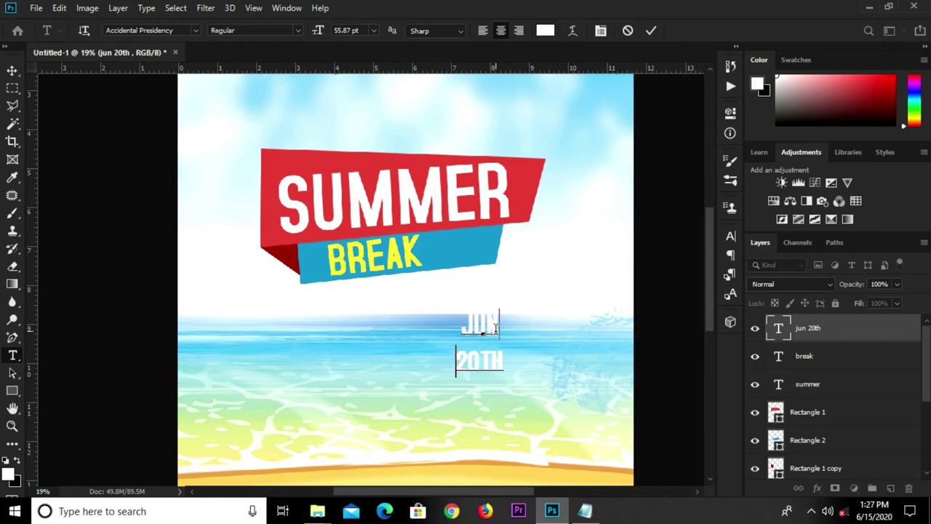
text(E)
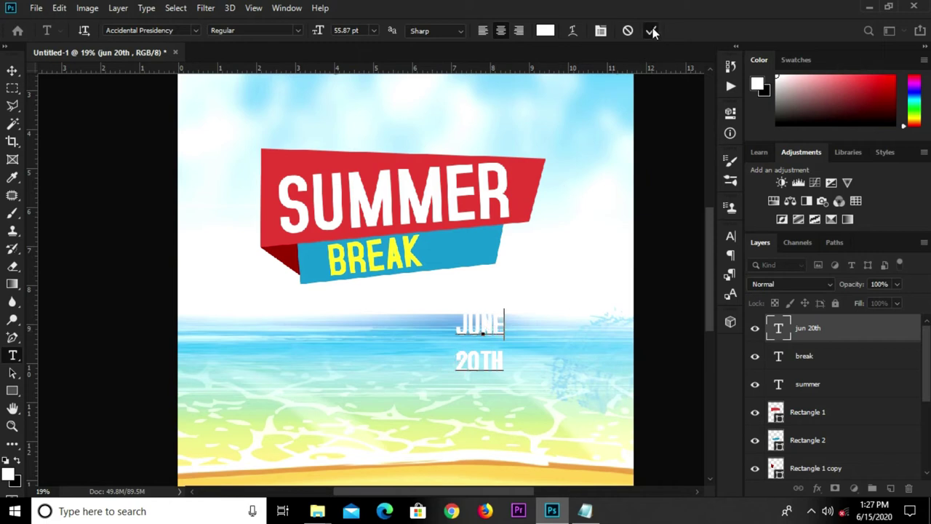
key(ctrl+Return)
key(v)
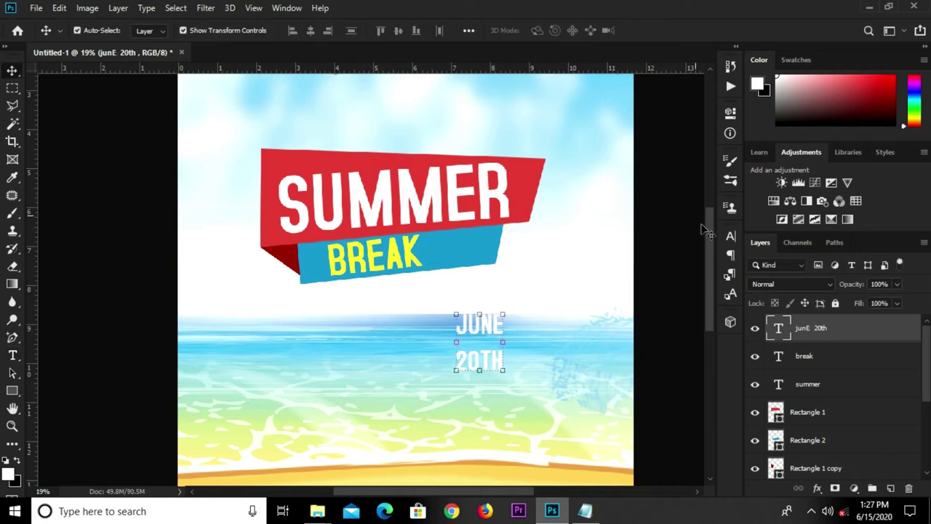
click(730, 238)
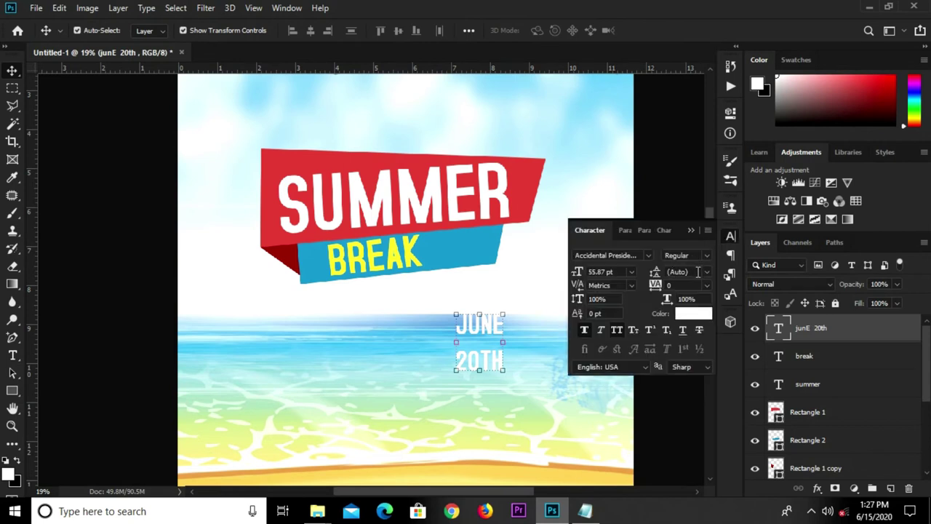
Set the JUNE 20TH line spacing to 39 pt
click(684, 272)
text(39)
key(Return)
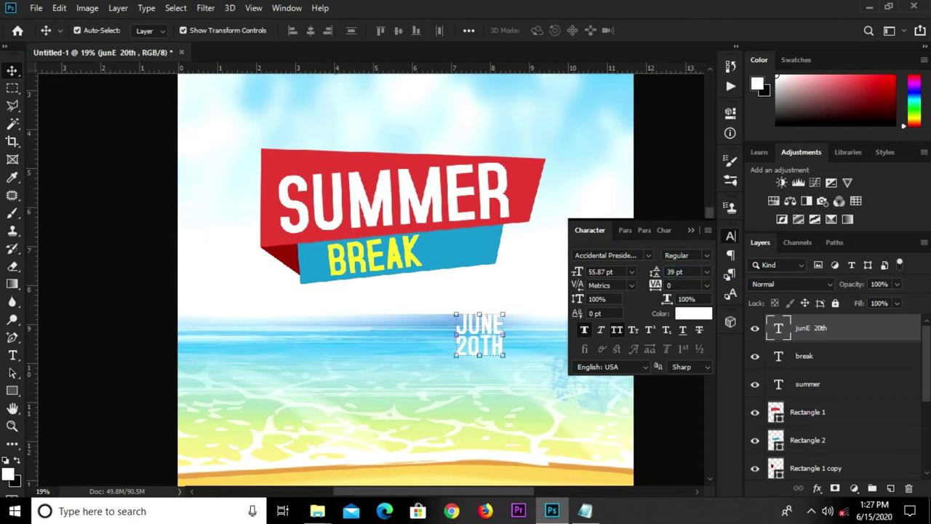
click(692, 230)
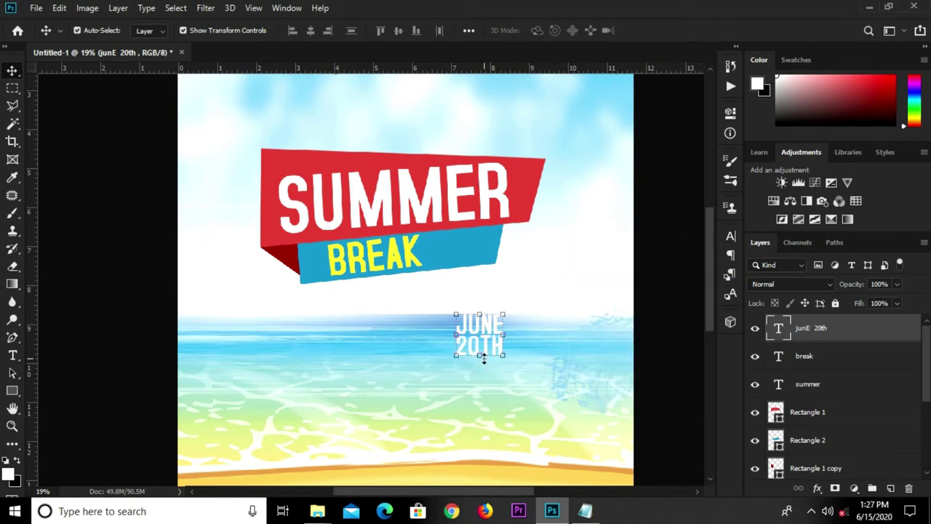
Move JUNE 20TH onto the blue band beside BREAK, resized and tilted about -4.5°
drag(488, 345, 466, 251)
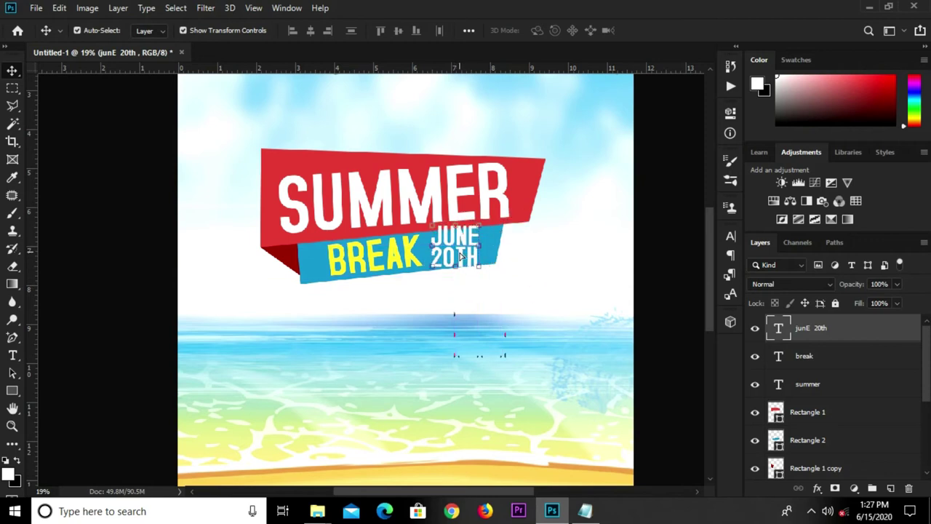
key(ctrl+t)
drag(480, 225, 475, 238)
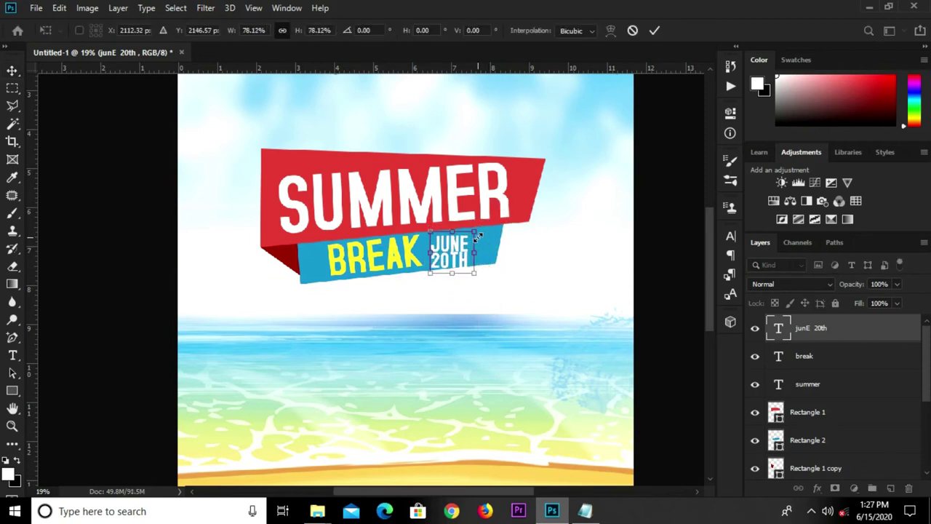
key(Return)
scroll(475, 237, up, 2)
scroll(476, 233, up, 2)
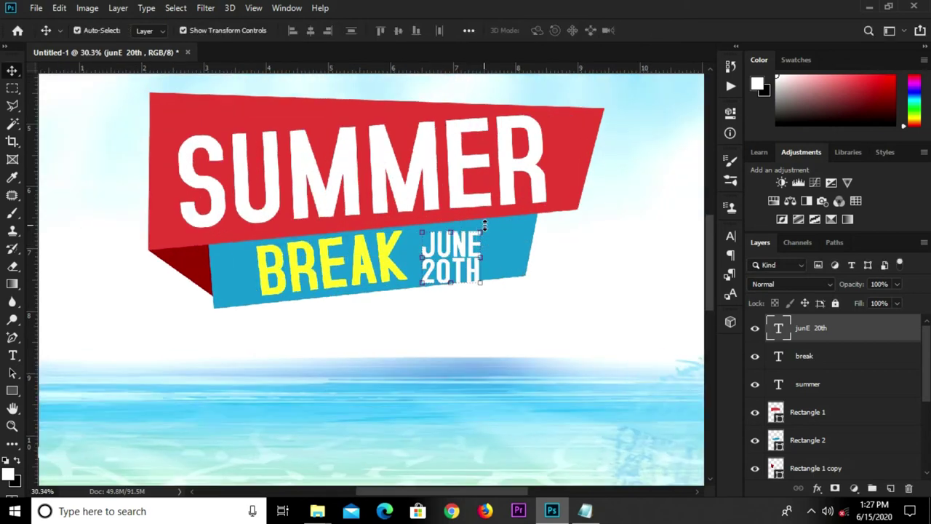
drag(480, 232, 497, 211)
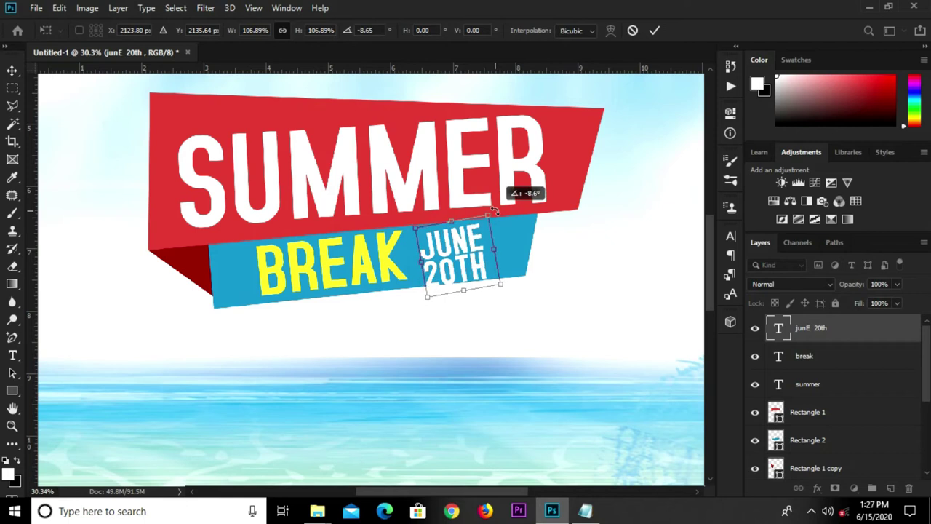
drag(498, 212, 502, 216)
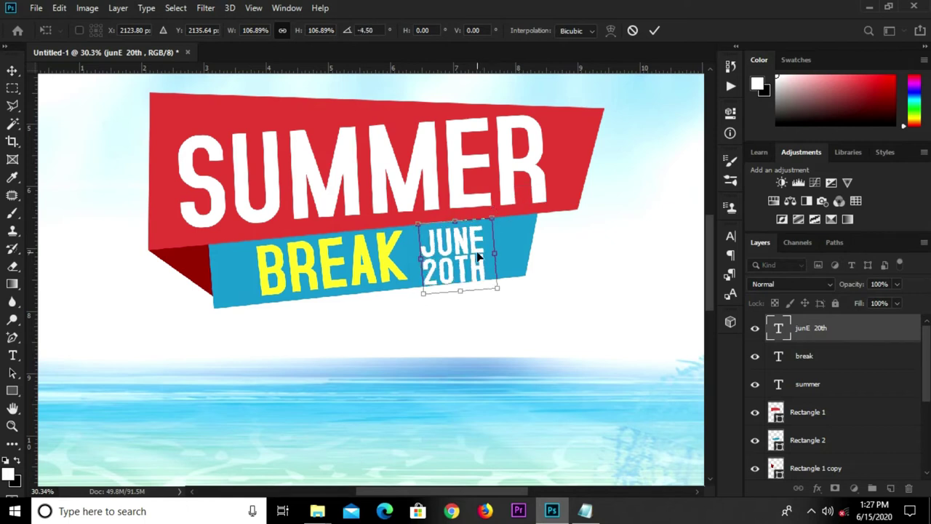
key(Return)
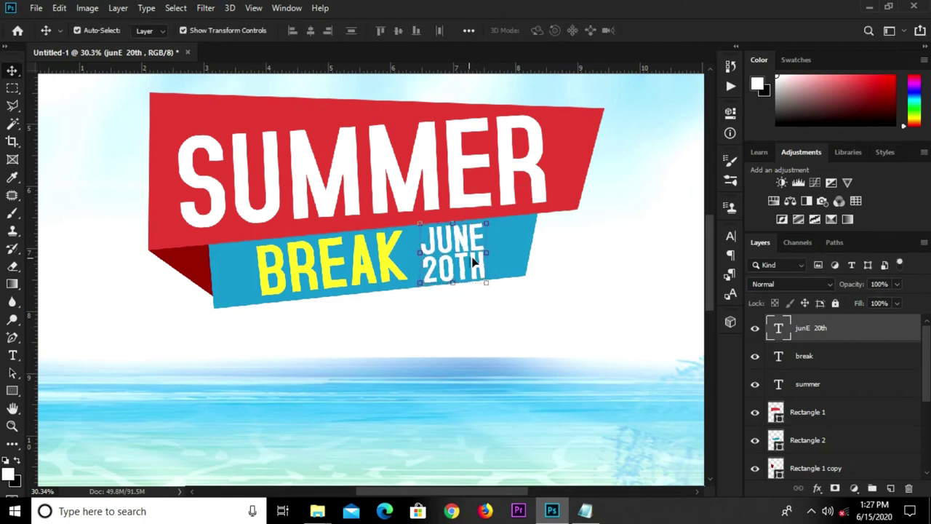
click(553, 256)
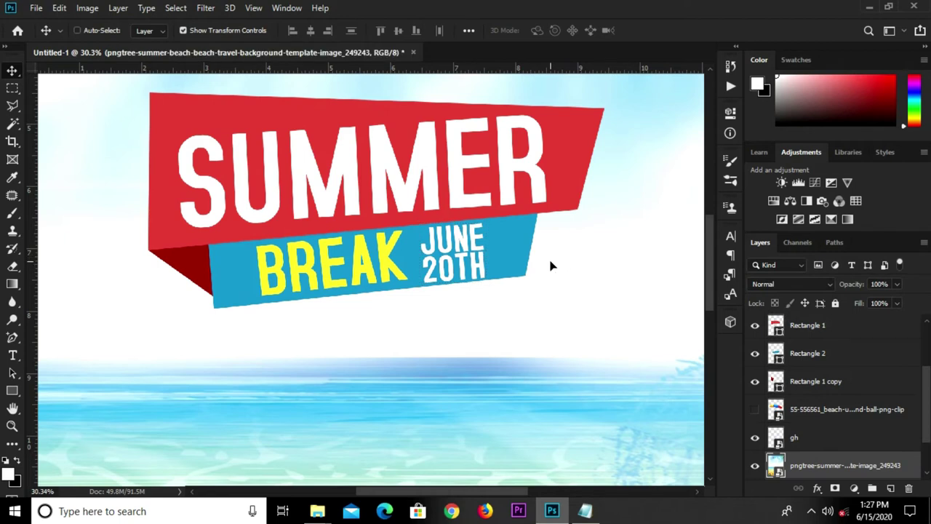
Select the beach umbrella layer and move it to the top of the layer stack
key(ctrl+0)
click(513, 258)
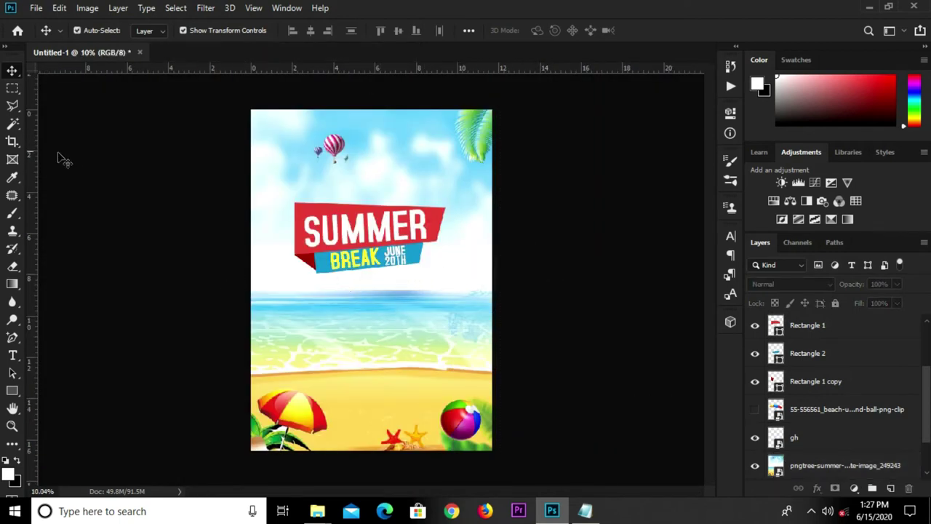
scroll(792, 395, down, 1)
scroll(792, 395, up, 1)
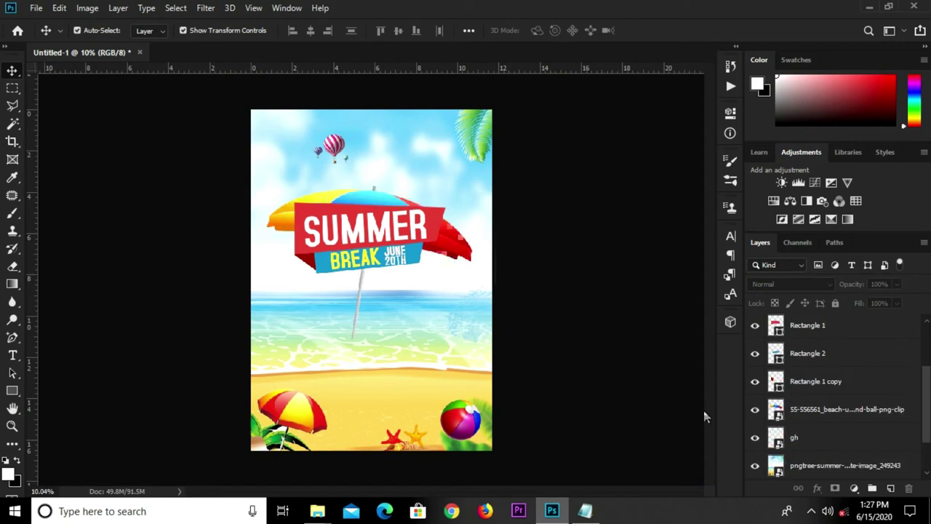
click(465, 258)
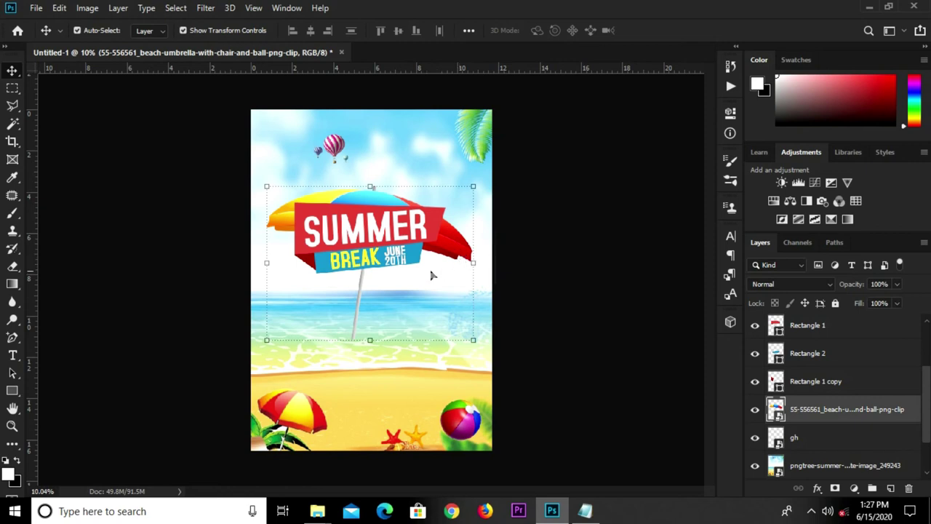
scroll(432, 275, up, 1)
scroll(431, 277, up, 1)
drag(813, 414, 813, 322)
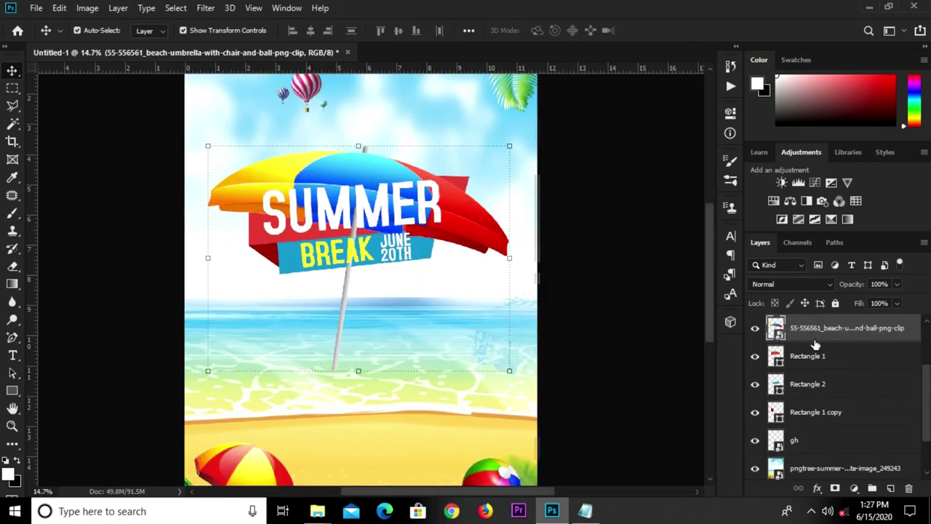
Raise the umbrella so its canopy sits just above the banner
mouse_move(469, 231)
mouse_down()
mouse_move(469, 150)
mouse_move(475, 166)
mouse_up()
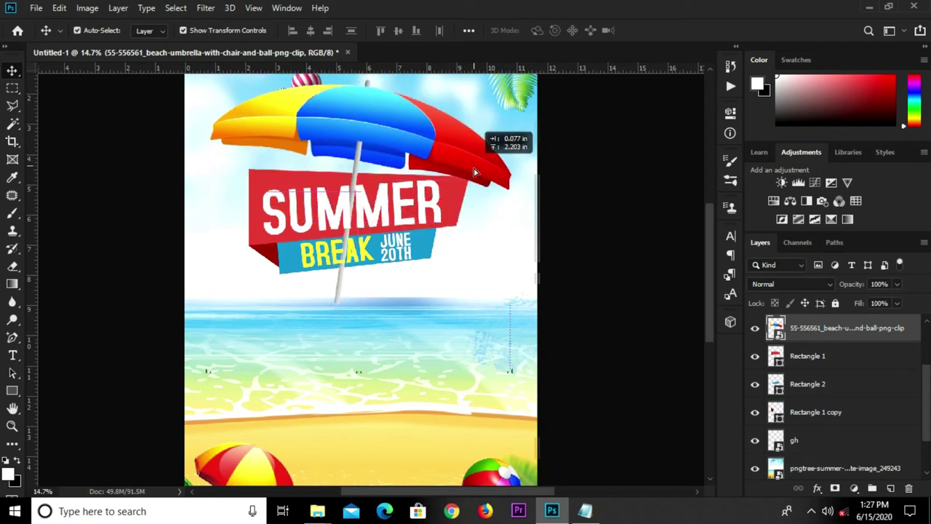
drag(475, 166, 474, 179)
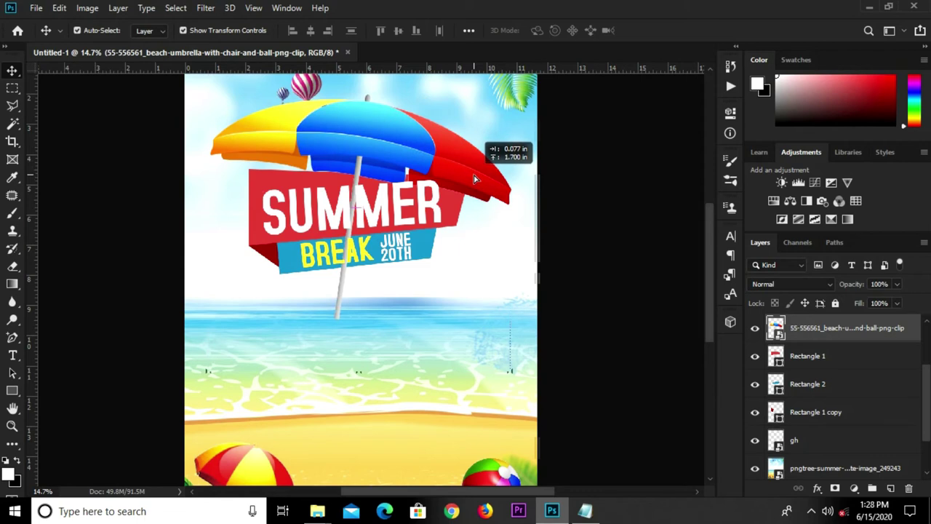
mouse_move(474, 179)
mouse_down()
mouse_move(483, 165)
mouse_move(468, 170)
mouse_up()
click(591, 235)
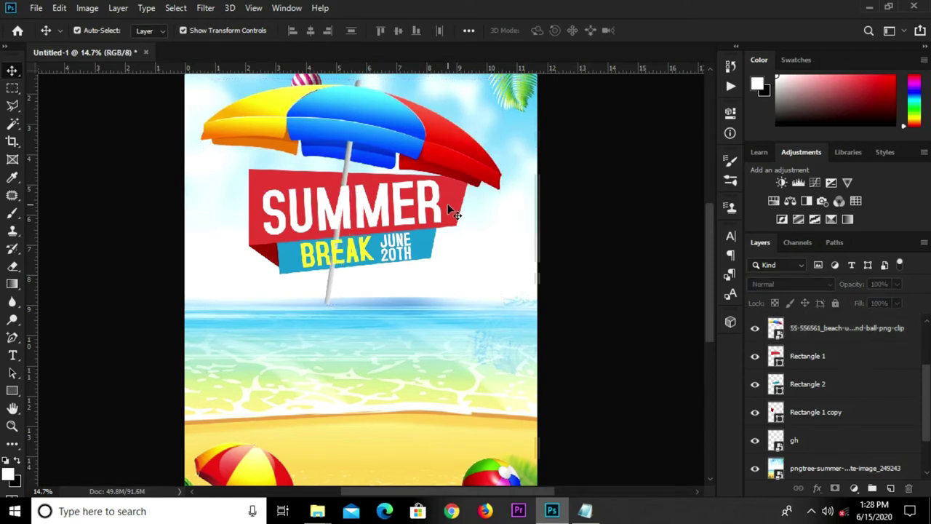
Stack Rectangle 1 above the umbrella and nudge the umbrella down
drag(822, 356, 815, 314)
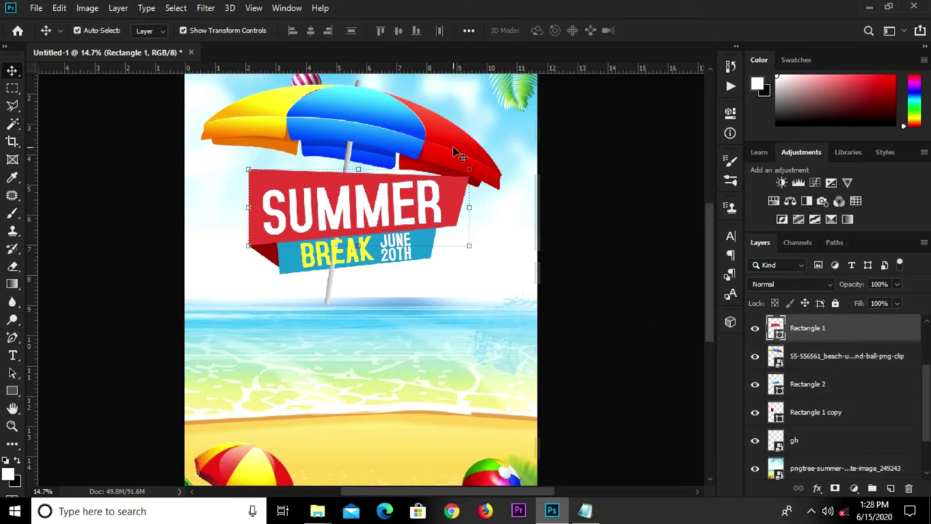
scroll(453, 146, up, 2)
click(458, 151)
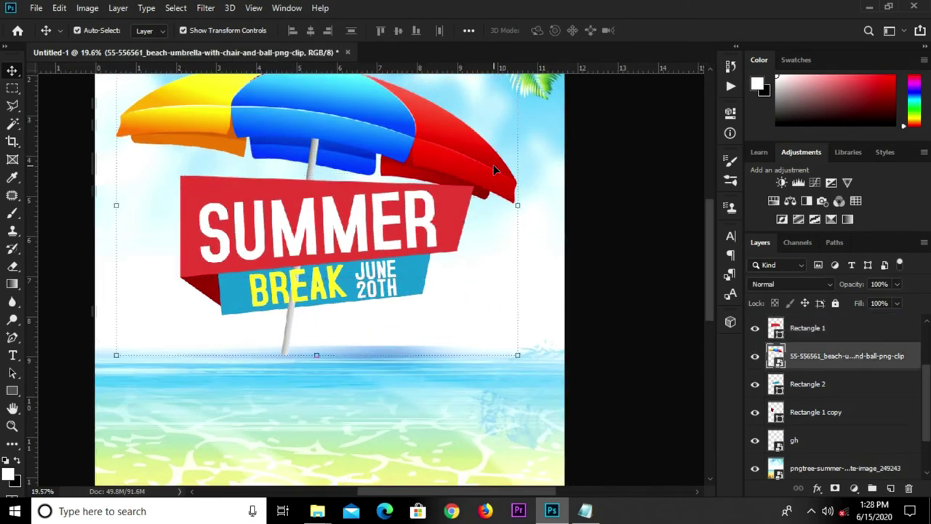
key(shift+Down)
key(shift+Down)
key(shift+Down)
key(shift+Down)
key(shift+Down)
key(shift+Down)
key(shift+Down)
key(shift+Down)
key(shift+Down)
key(shift+Down)
key(shift+Down)
key(shift+Down)
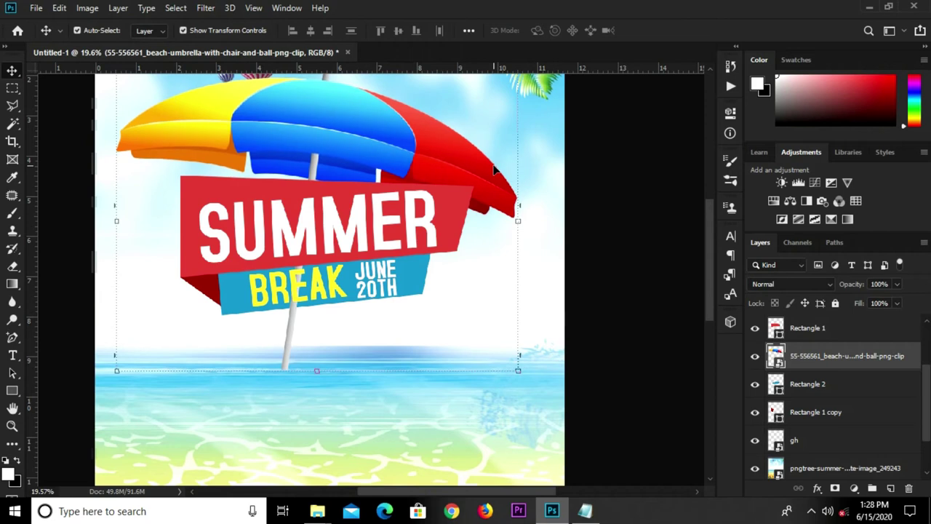
Scale the umbrella to 73.81%, tilt it about 2.24° and place it above SUMMER
key(ctrl+t)
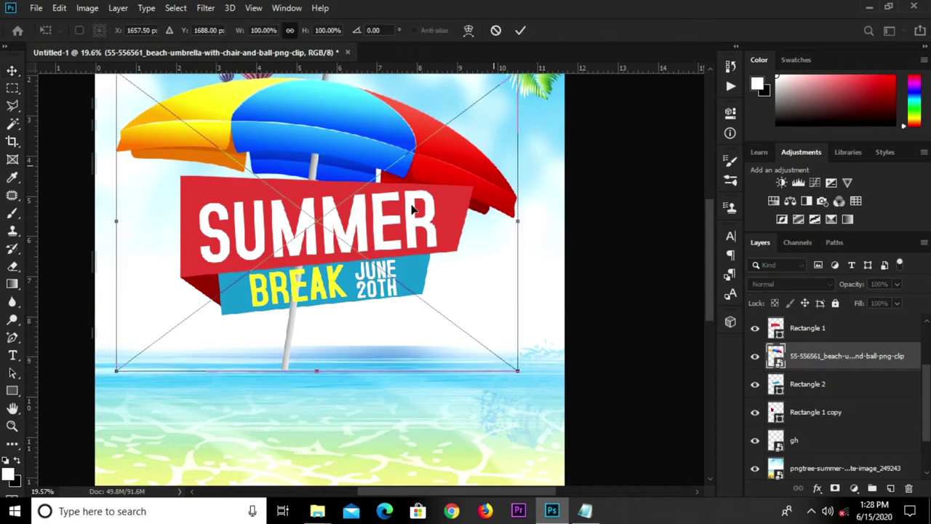
drag(109, 373, 215, 284)
mouse_move(400, 128)
mouse_down()
mouse_move(383, 157)
mouse_move(389, 137)
mouse_move(422, 140)
mouse_up()
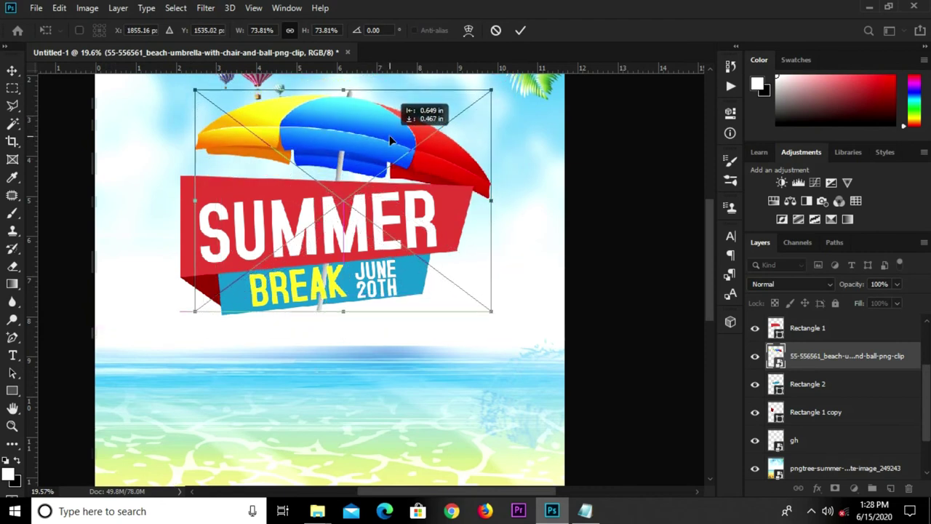
drag(505, 100, 510, 98)
mouse_move(422, 139)
mouse_down()
mouse_move(401, 151)
mouse_move(406, 159)
mouse_up()
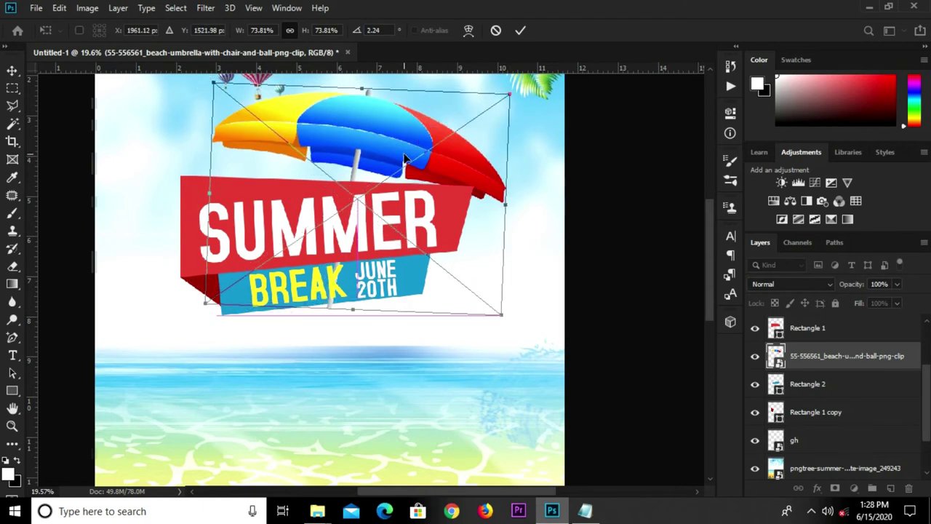
click(520, 31)
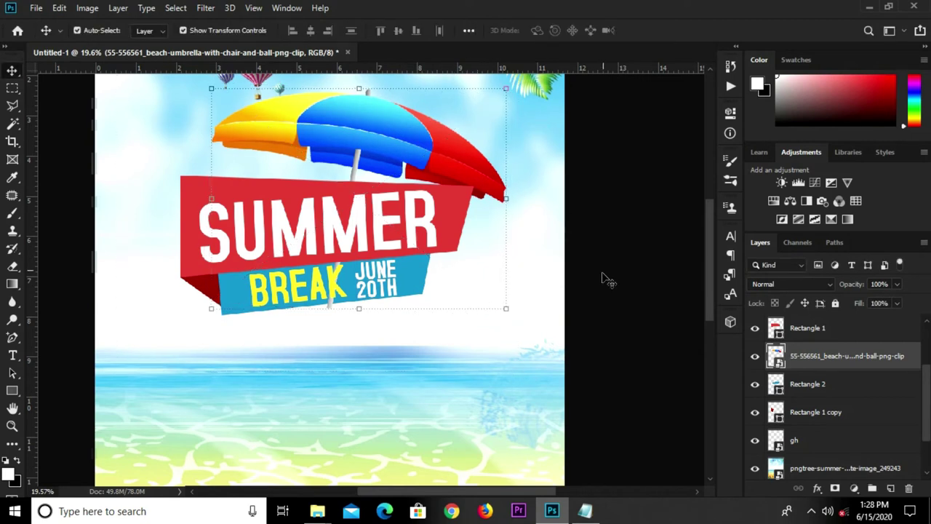
drag(461, 167, 450, 172)
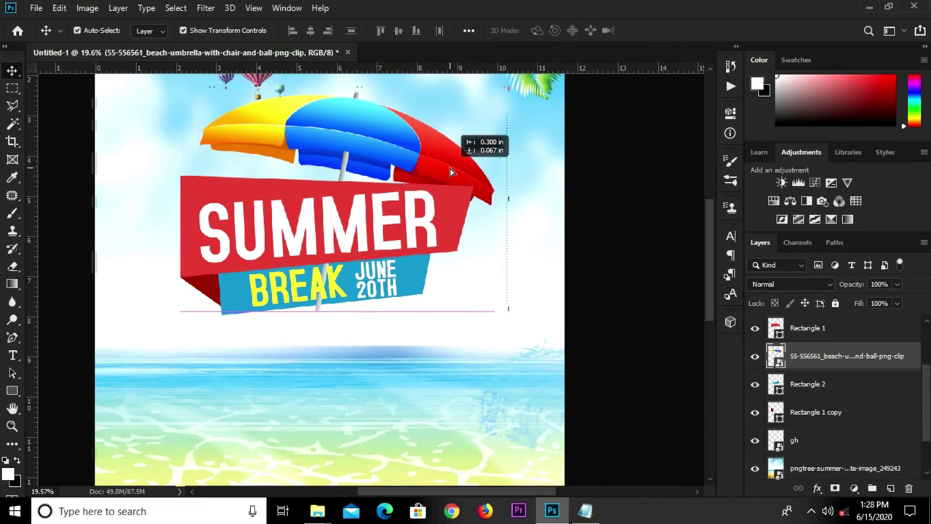
drag(450, 172, 450, 171)
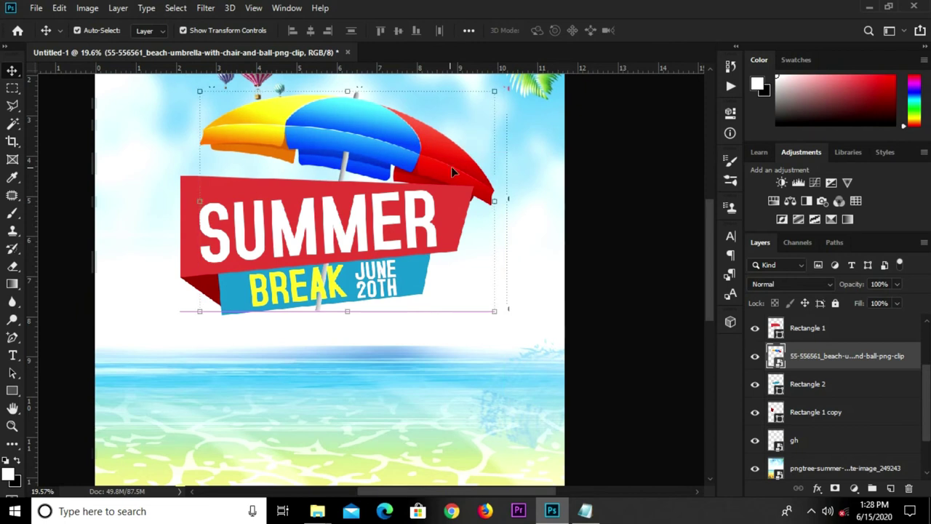
Rasterize the umbrella layer and try a polygonal lasso selection near BREAK
right_click(832, 363)
click(660, 244)
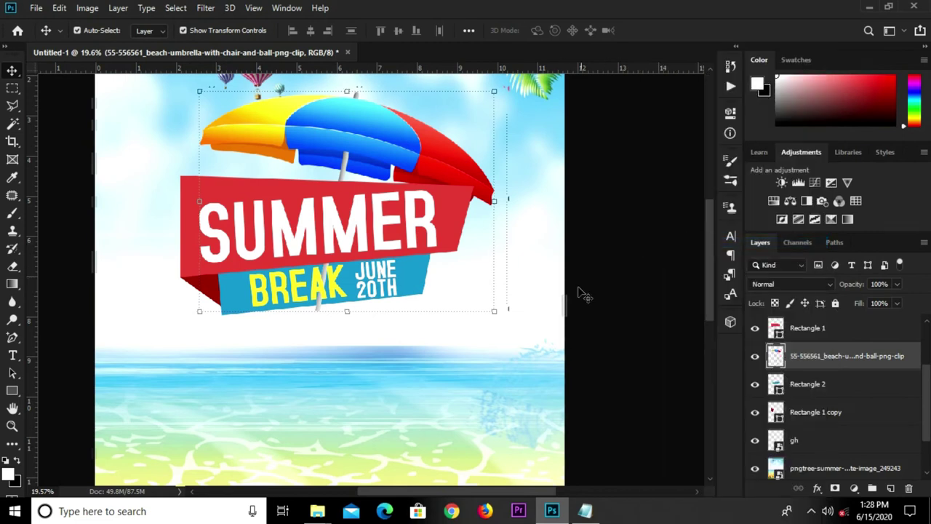
click(11, 106)
click(42, 118)
click(280, 254)
click(375, 239)
click(385, 304)
click(304, 343)
click(281, 253)
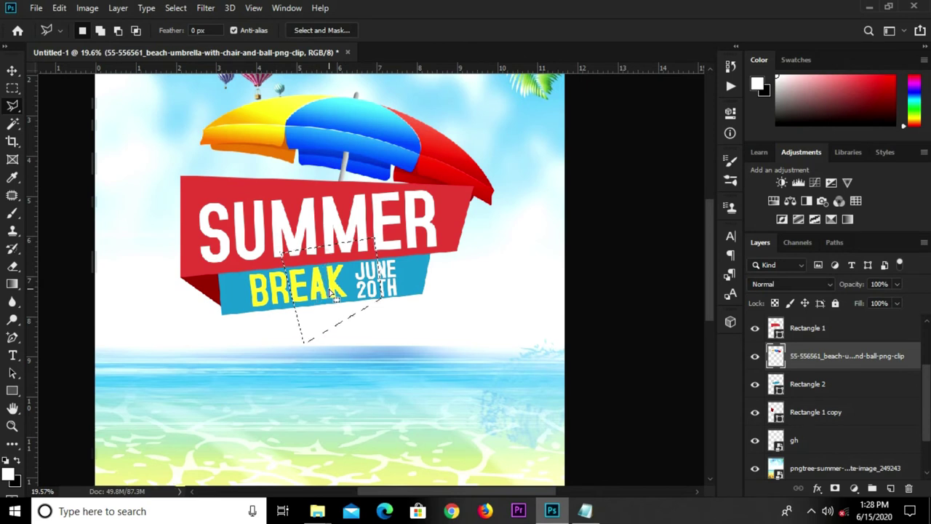
key(ctrl+d)
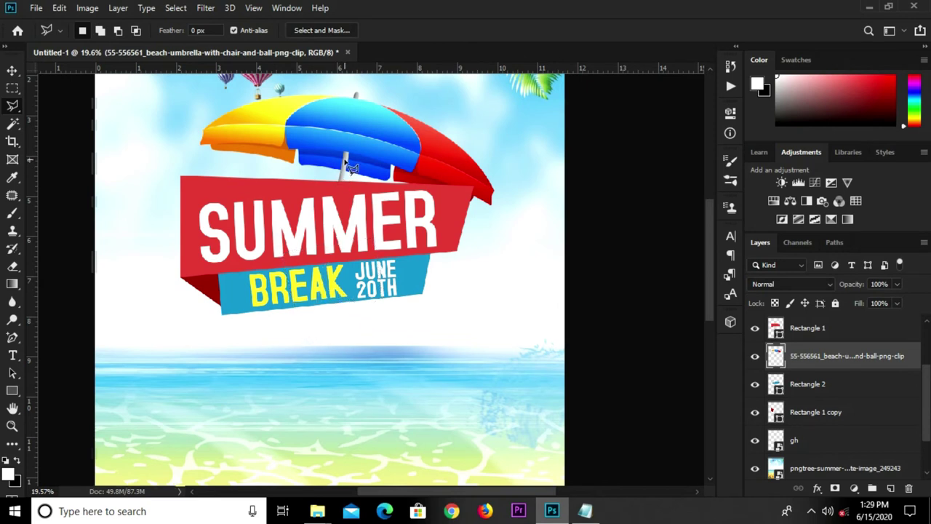
Add a layer mask to the Rectangle 1 banner layer
click(12, 71)
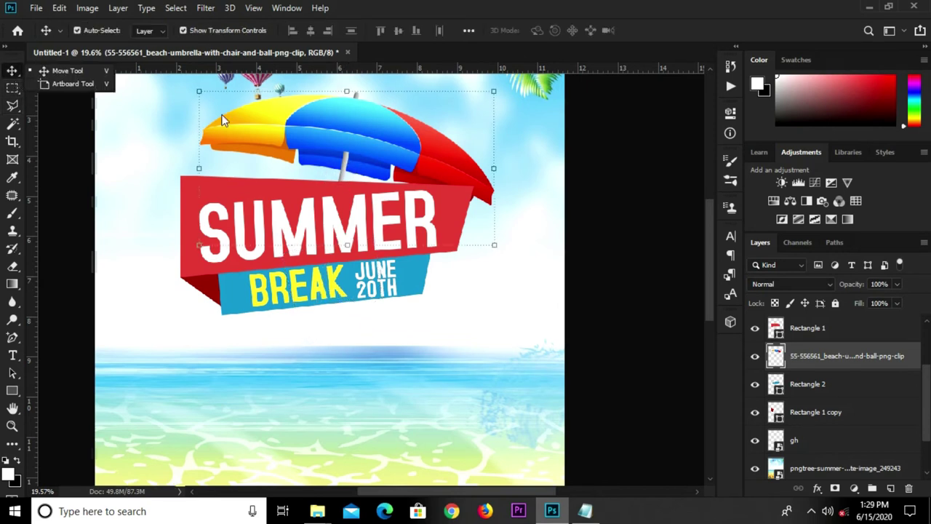
click(659, 323)
click(452, 207)
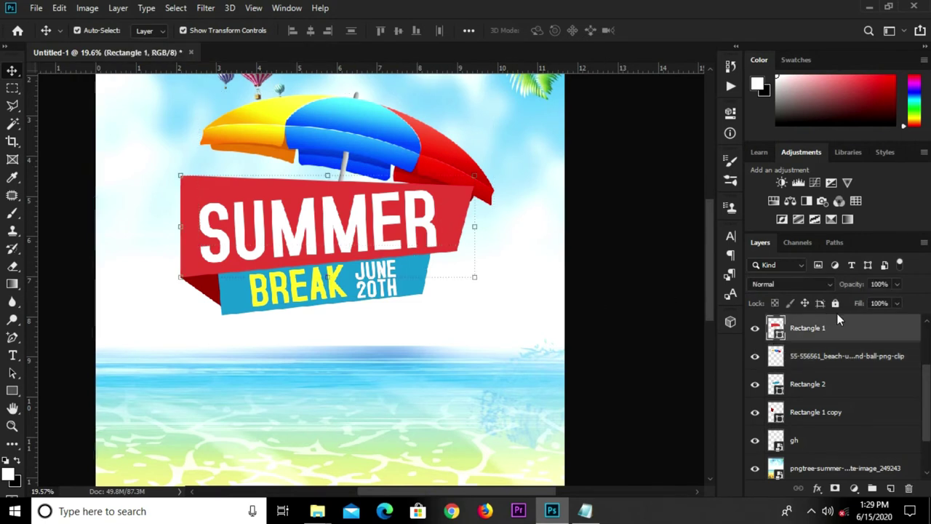
click(834, 488)
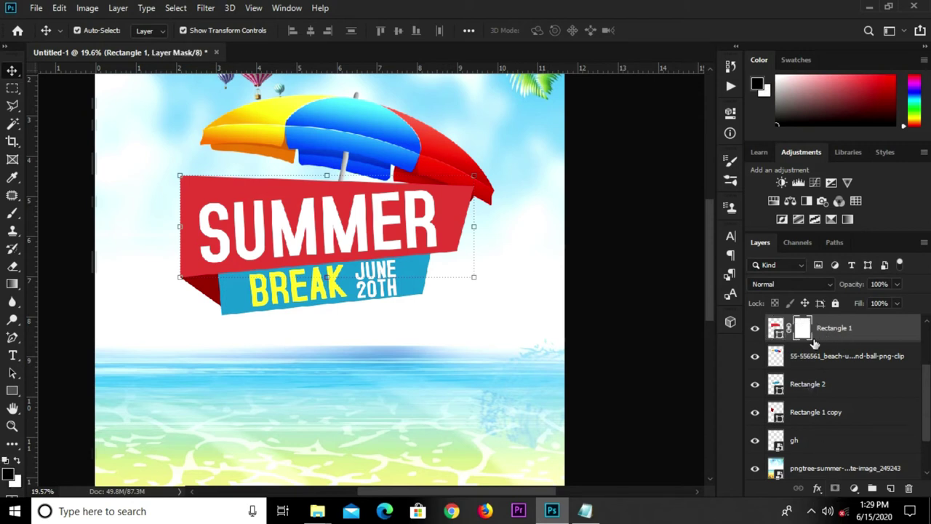
scroll(454, 169, up, 2)
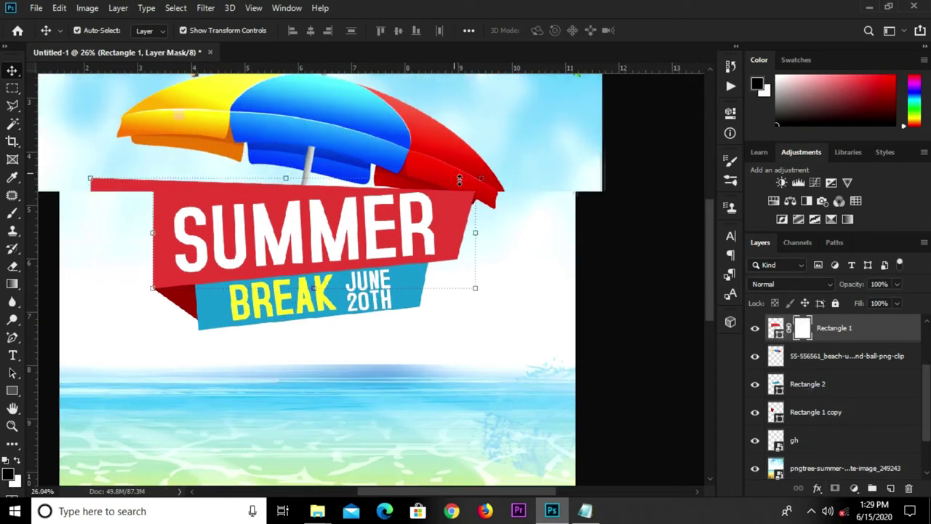
scroll(463, 185, up, 2)
scroll(464, 186, up, 3)
scroll(464, 194, up, 1)
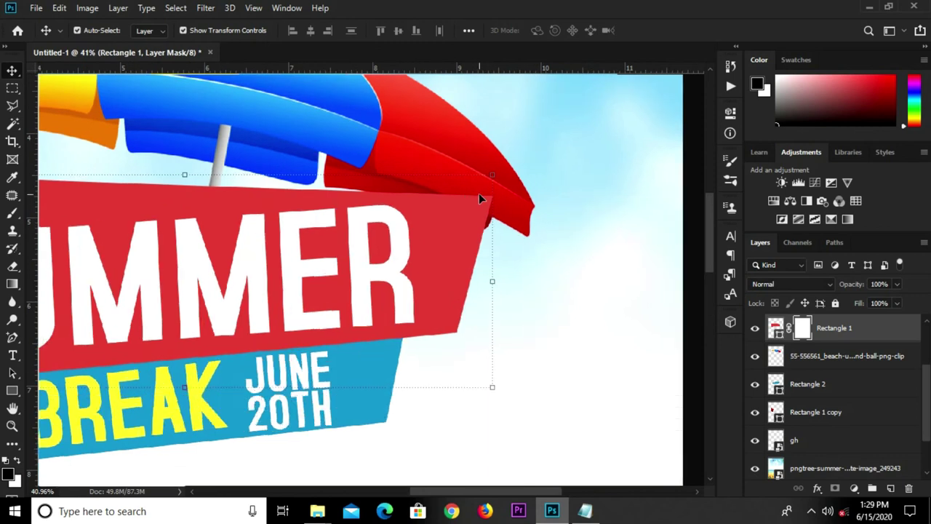
Polygonal-lasso the banner's top-right corner where it overlaps the umbrella
right_click(11, 109)
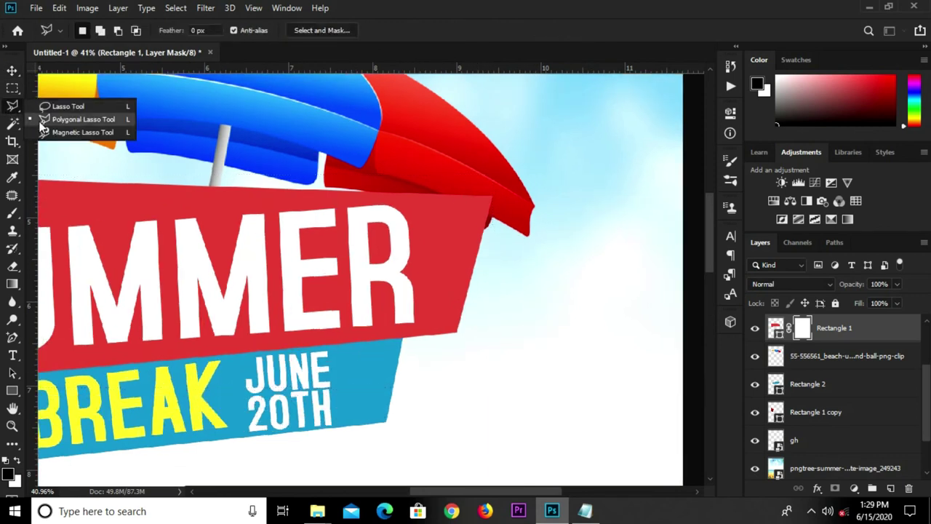
click(65, 119)
scroll(443, 195, up, 1)
scroll(445, 197, up, 1)
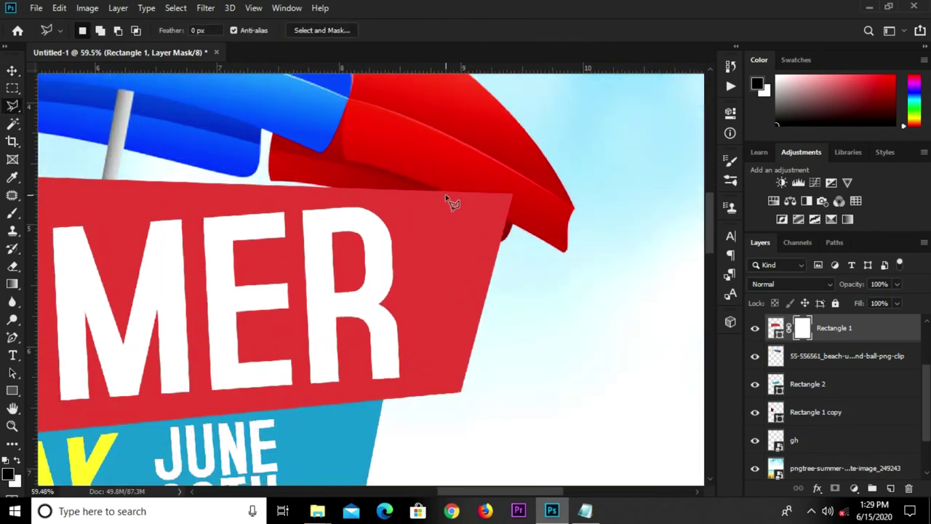
click(443, 193)
click(509, 220)
click(520, 177)
click(471, 165)
click(444, 194)
Fill the corner selection on the mask with black 000000 and deselect
right_click(473, 191)
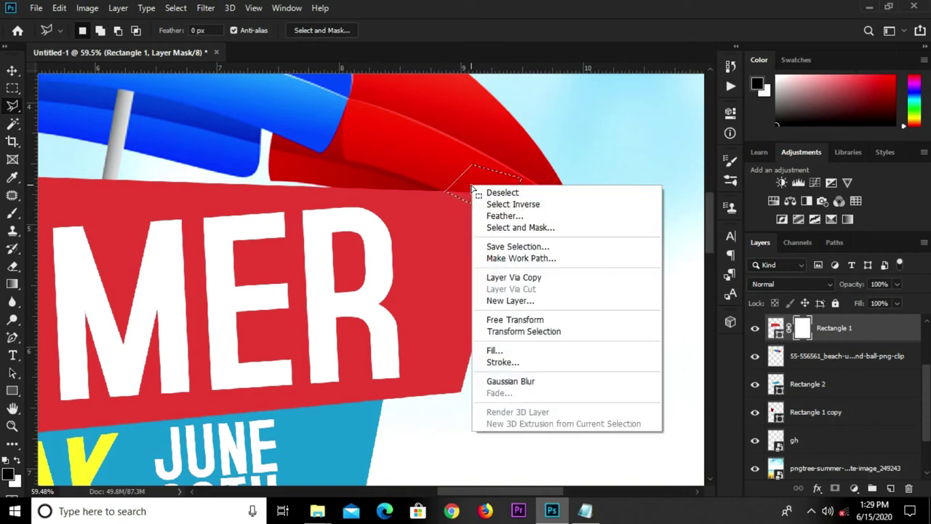
click(524, 350)
click(486, 124)
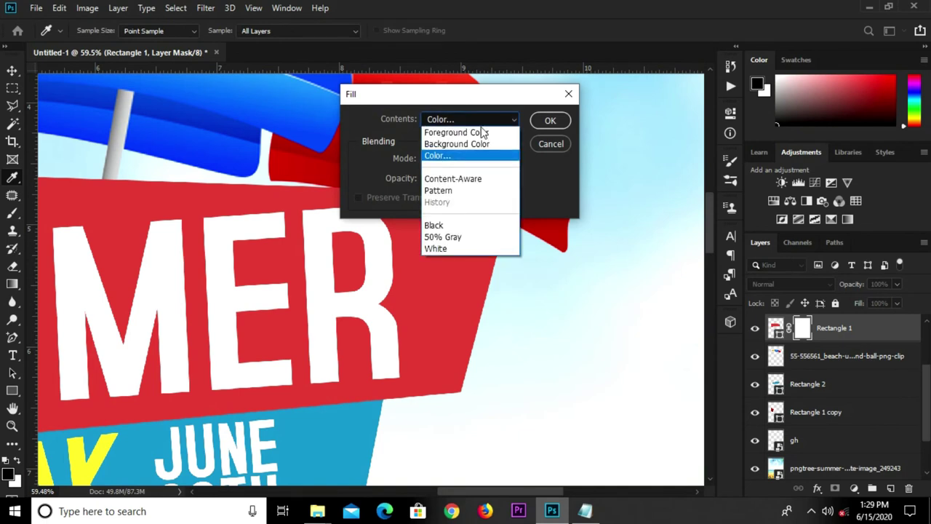
click(461, 156)
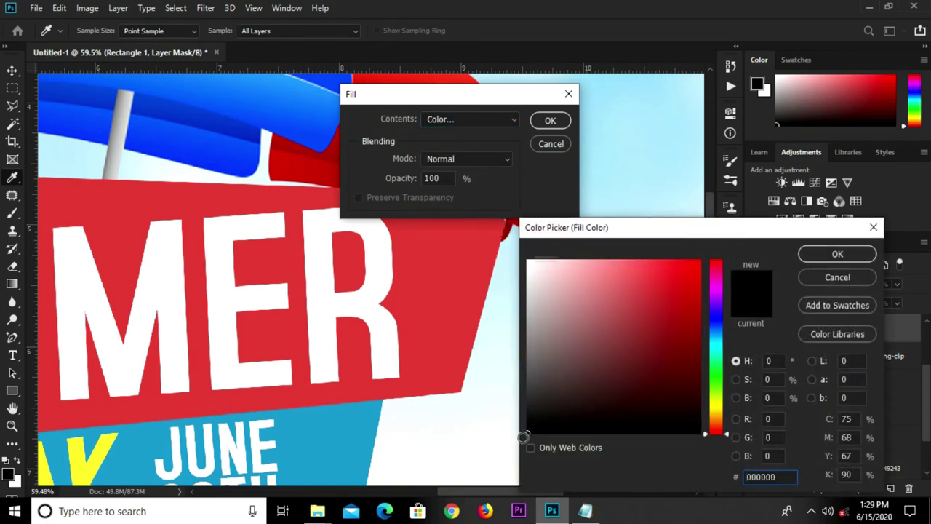
click(804, 258)
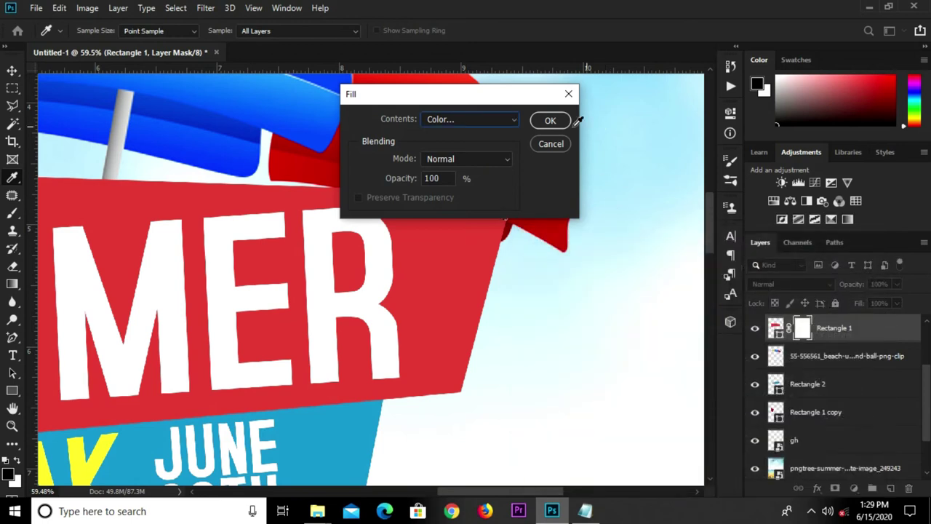
click(548, 121)
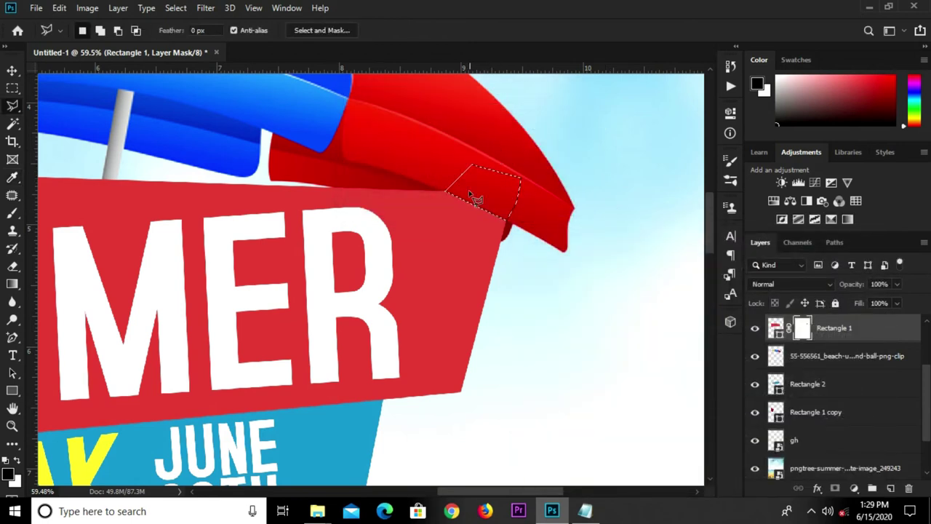
key(ctrl+d)
key(ctrl+0)
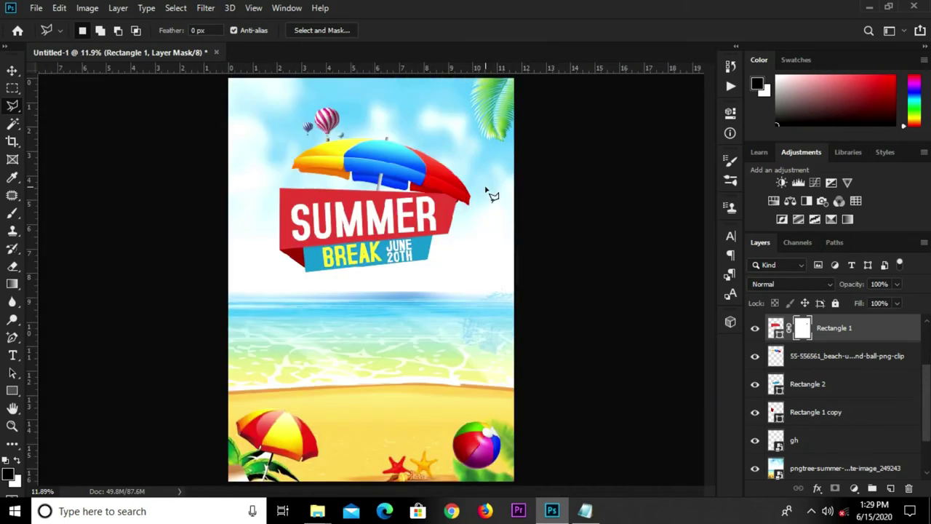
Group the umbrella and banner layers, Rectangle 1 copy through Rectangle 1, into Group 1
key(v)
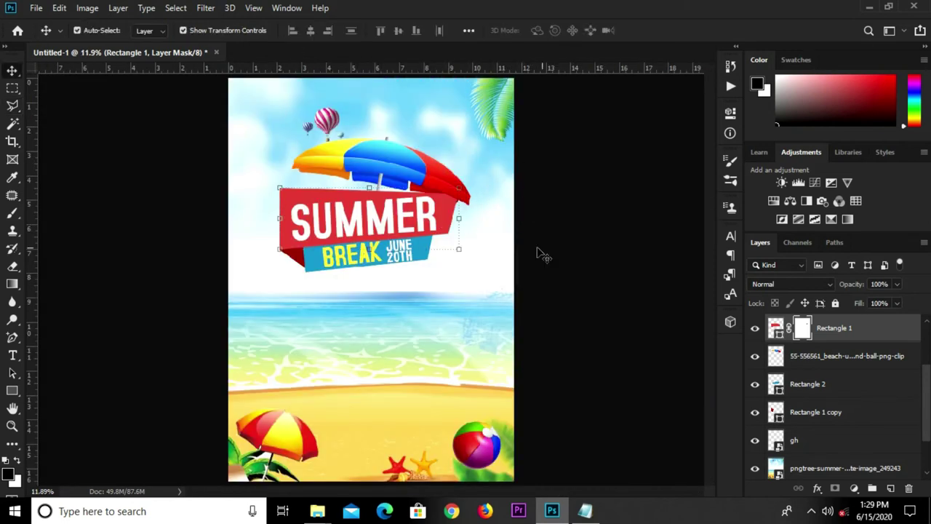
click(604, 277)
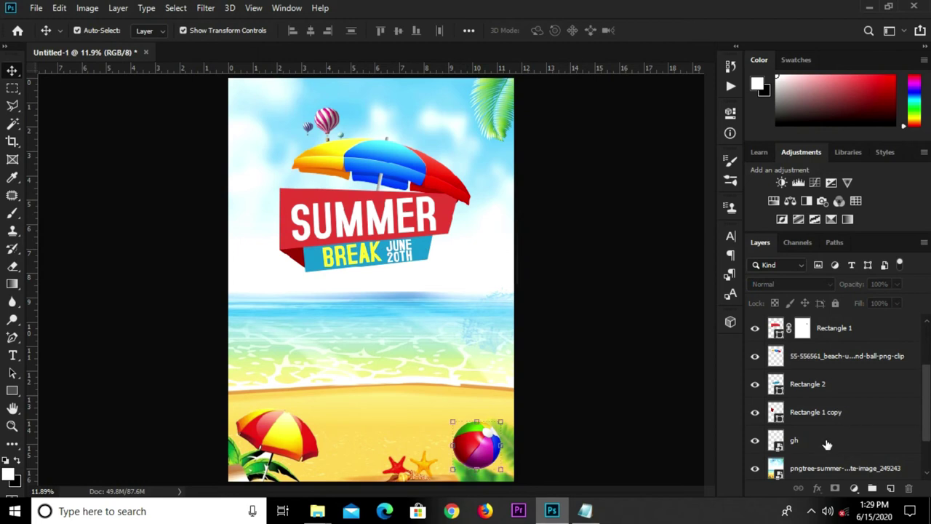
click(827, 445)
click(842, 412)
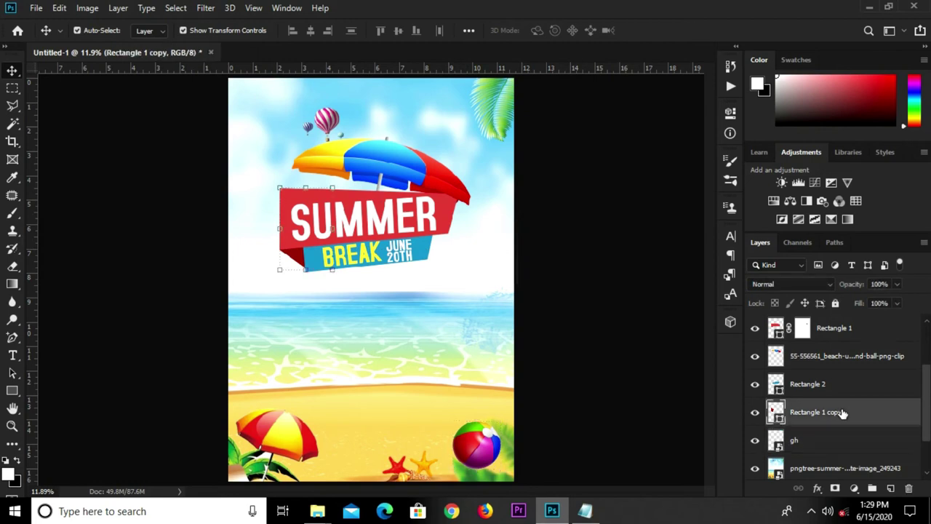
shift+click(844, 328)
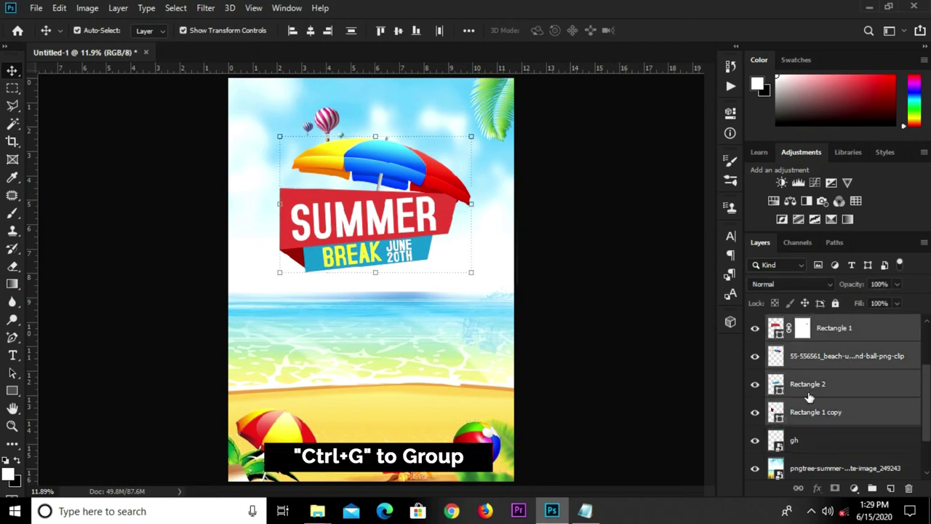
key(ctrl+g)
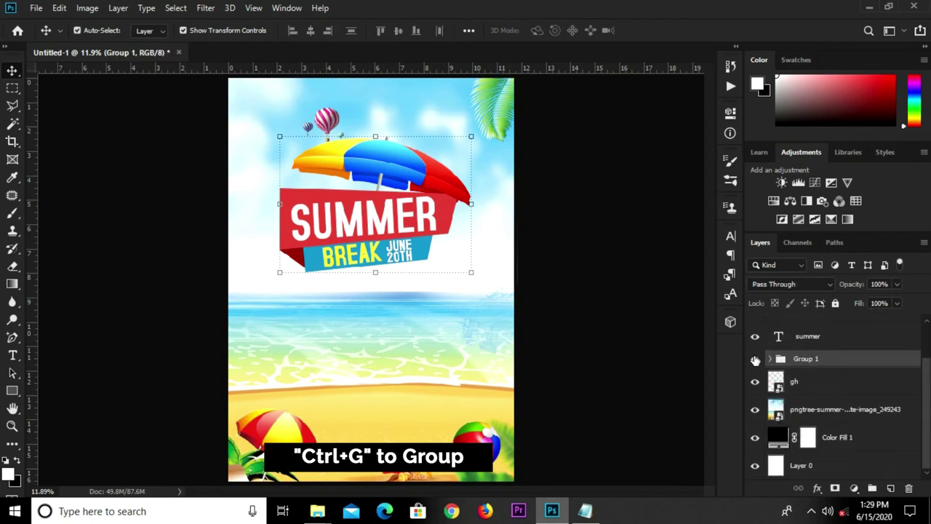
click(755, 360)
click(755, 359)
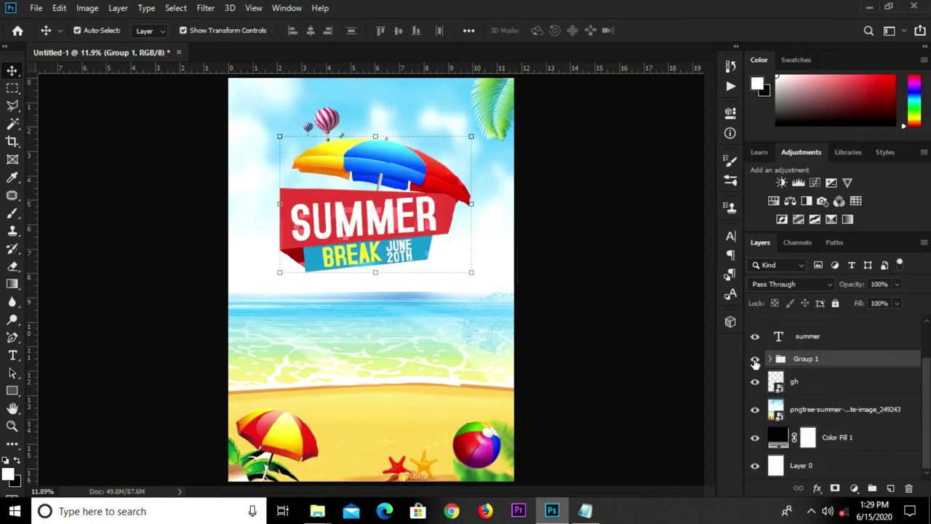
Group the summer, break and junE 20th text layers with Group 1 as Group 2
scroll(830, 384, up, 2)
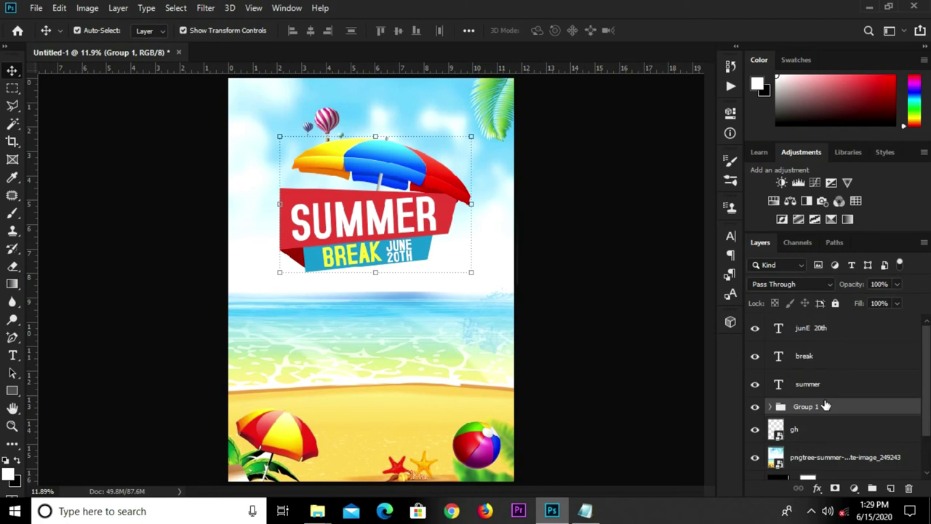
shift+click(821, 328)
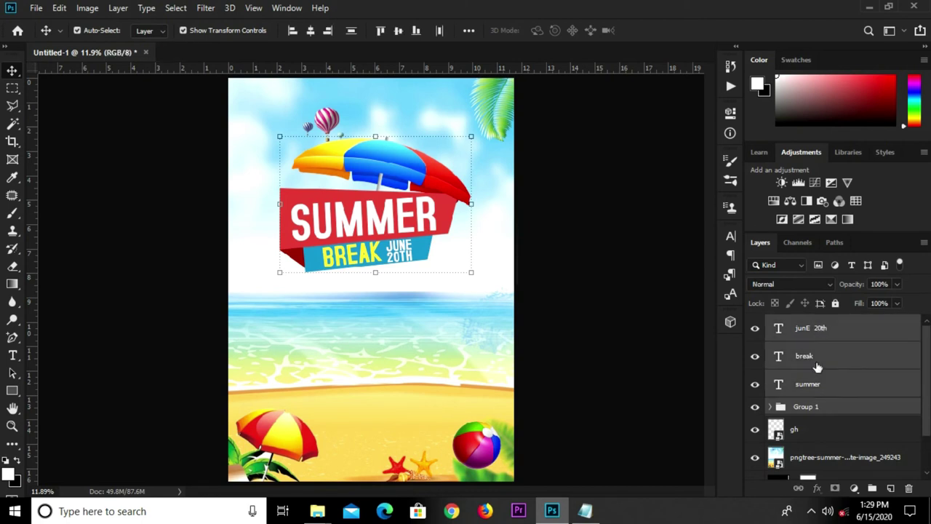
key(ctrl+g)
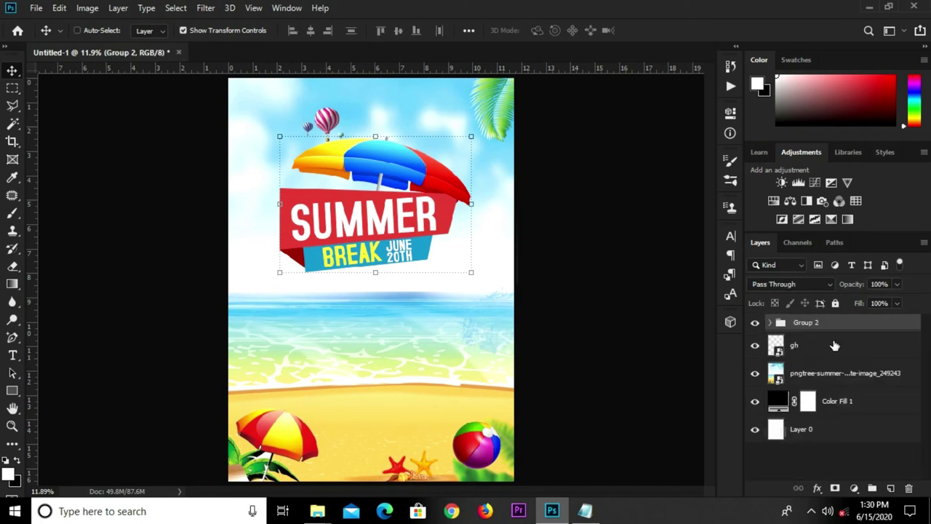
click(755, 322)
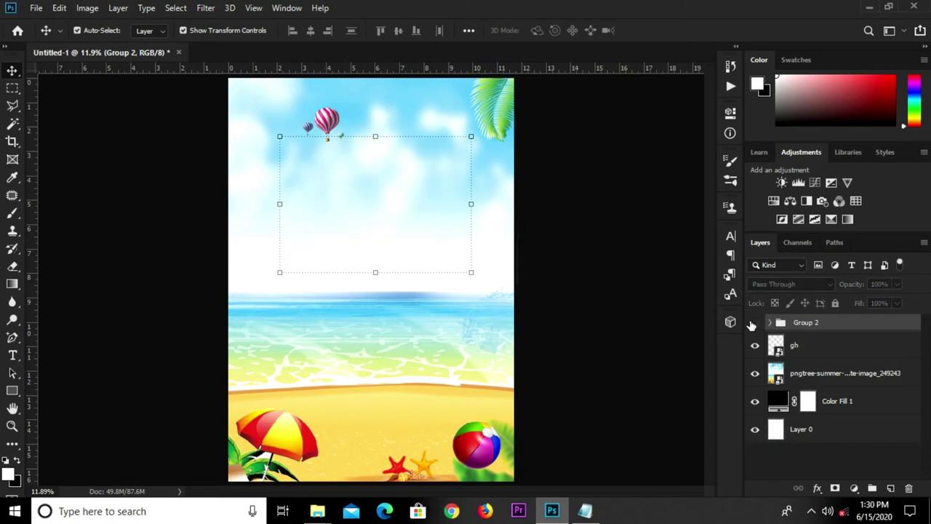
click(755, 322)
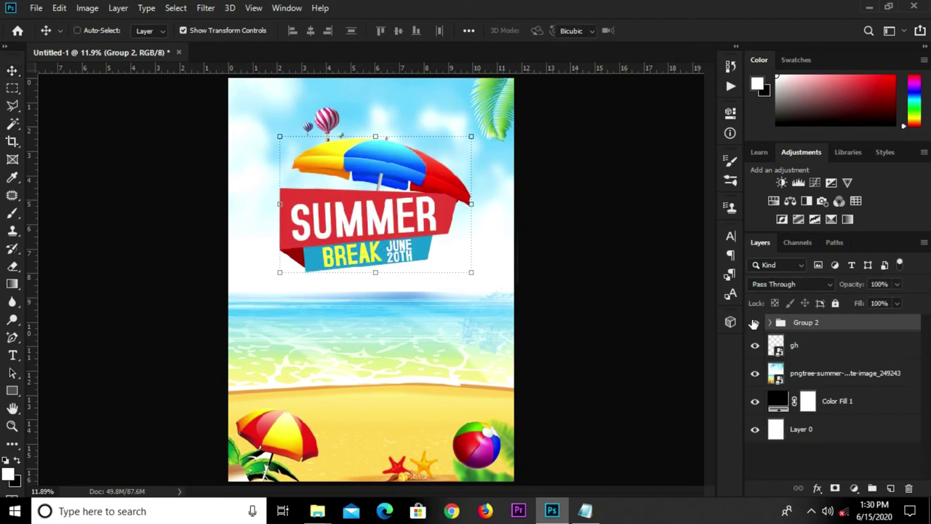
Scale the banner group up to about 110%
key(ctrl+t)
drag(281, 274, 261, 284)
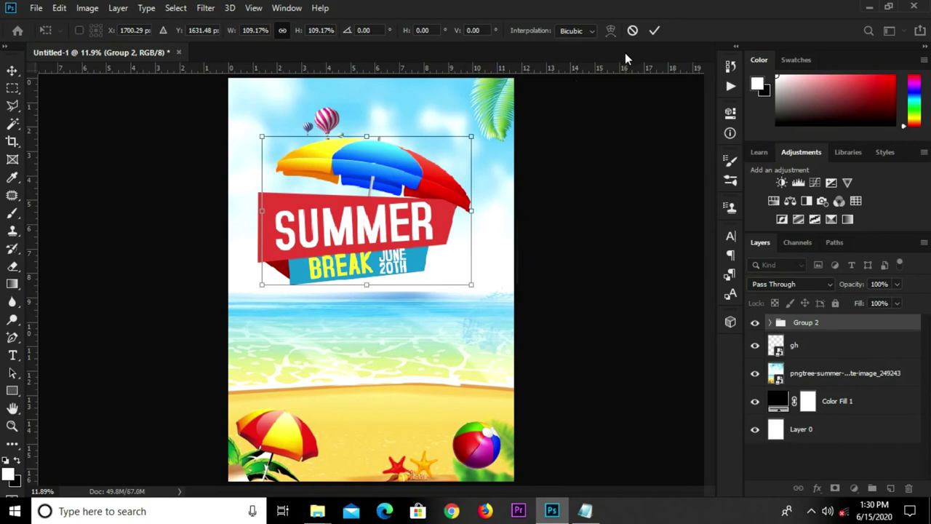
click(653, 30)
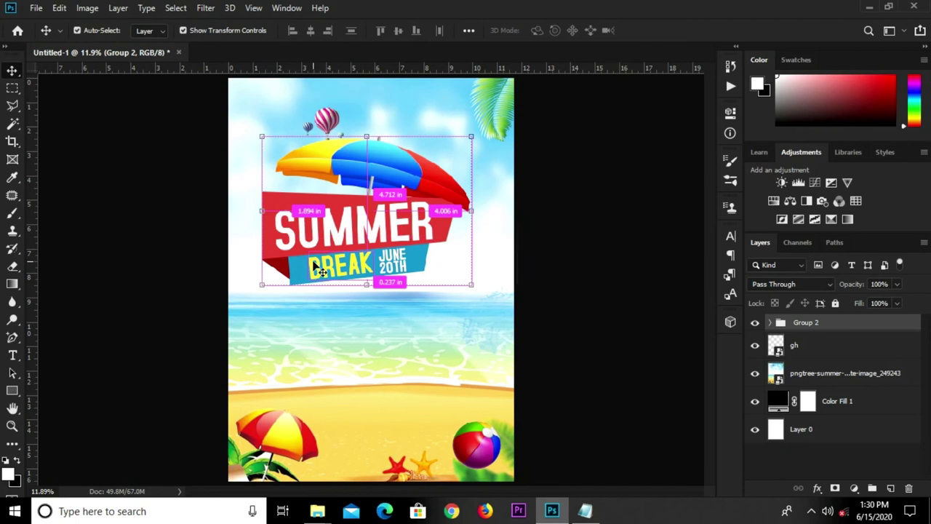
key(ctrl+z)
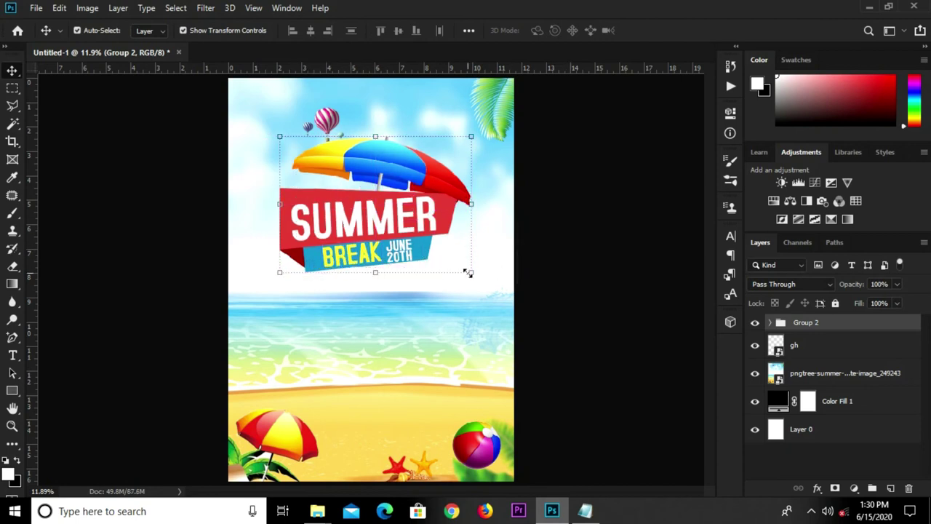
drag(468, 273, 490, 286)
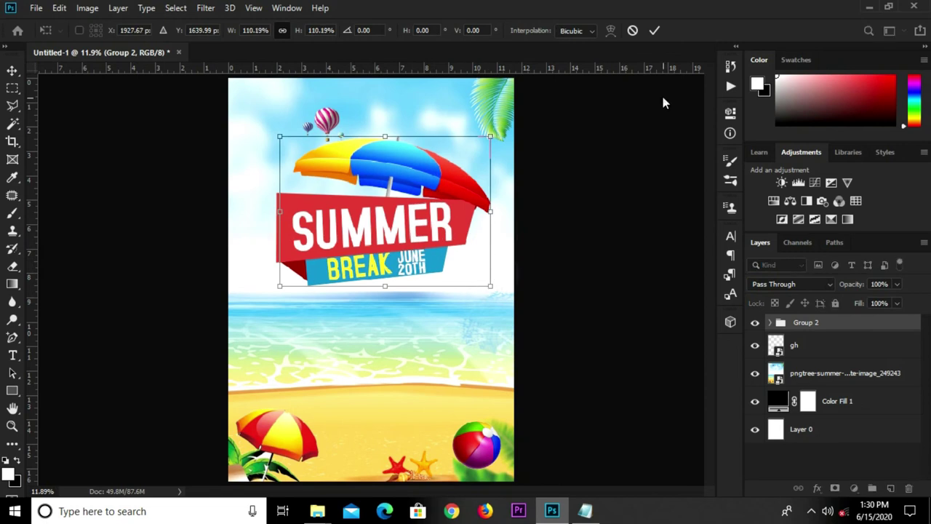
click(655, 30)
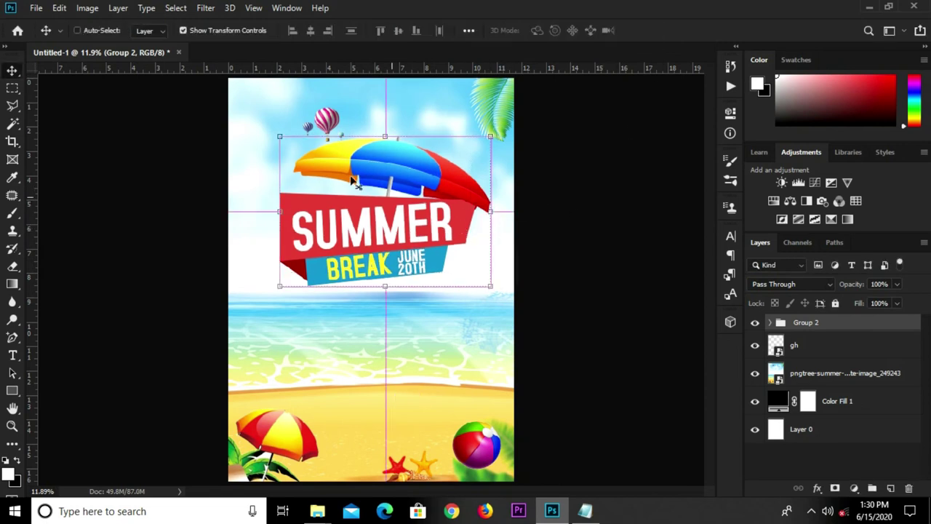
Centre the banner group horizontally on the poster and lower it slightly
key(ctrl+a)
click(310, 32)
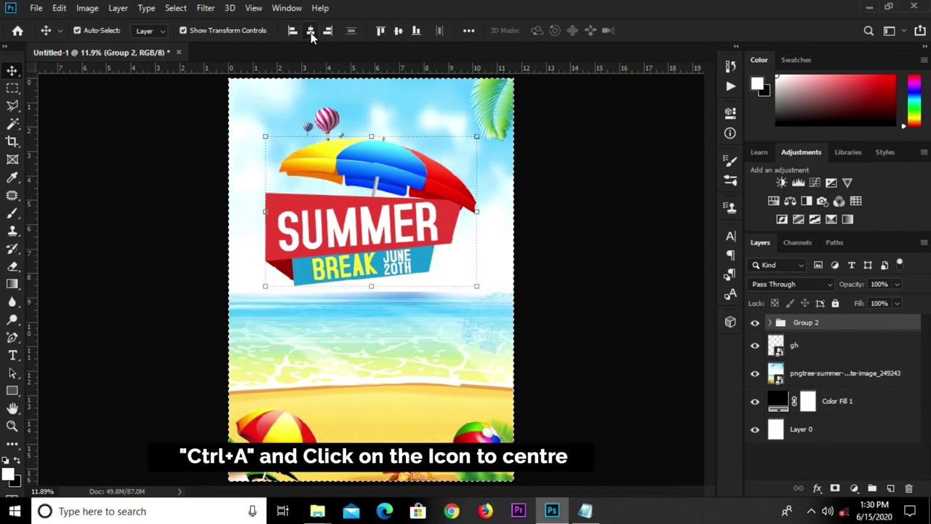
key(ctrl+d)
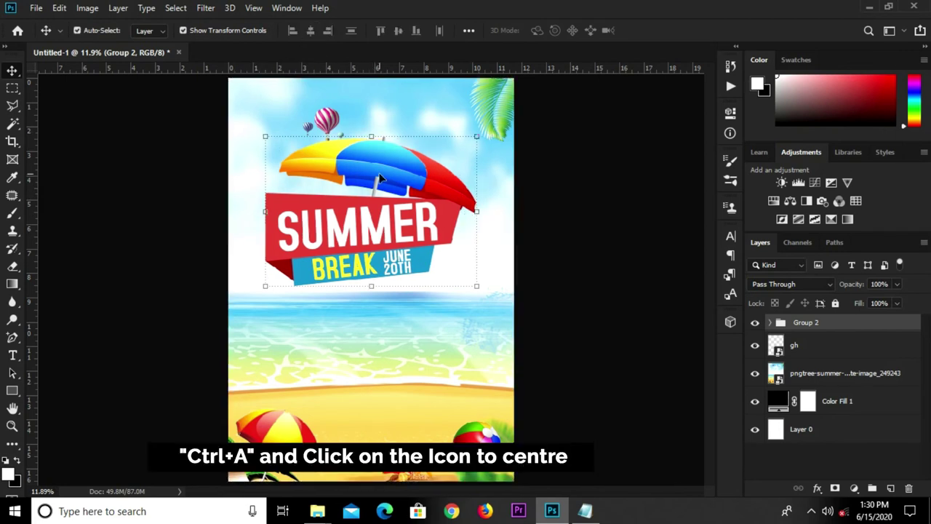
drag(388, 187, 393, 199)
click(572, 226)
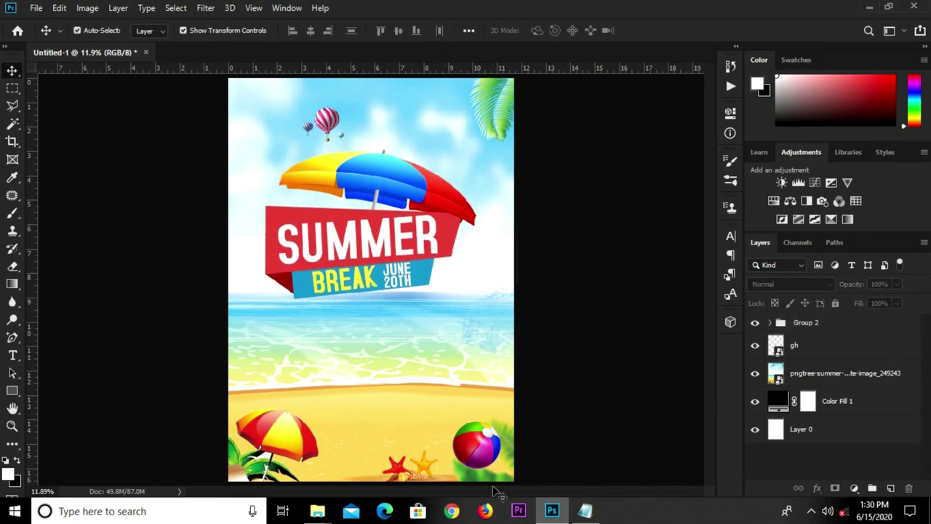
Copy the 'free entry' wording from the notes
click(585, 511)
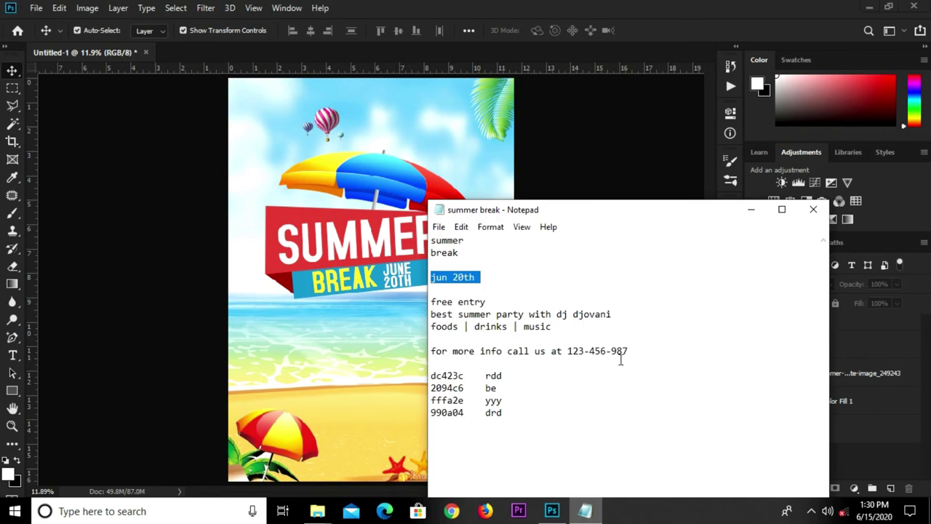
drag(492, 300, 422, 302)
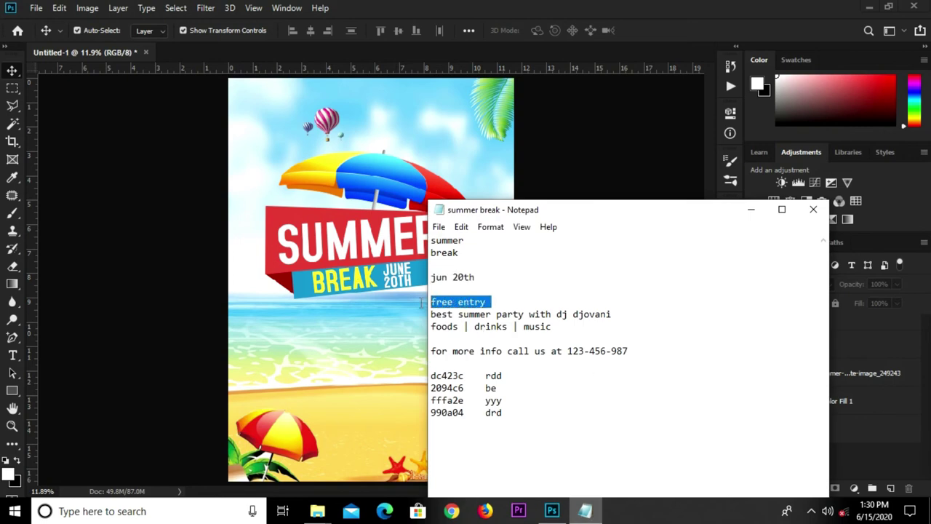
right_click(437, 301)
click(469, 135)
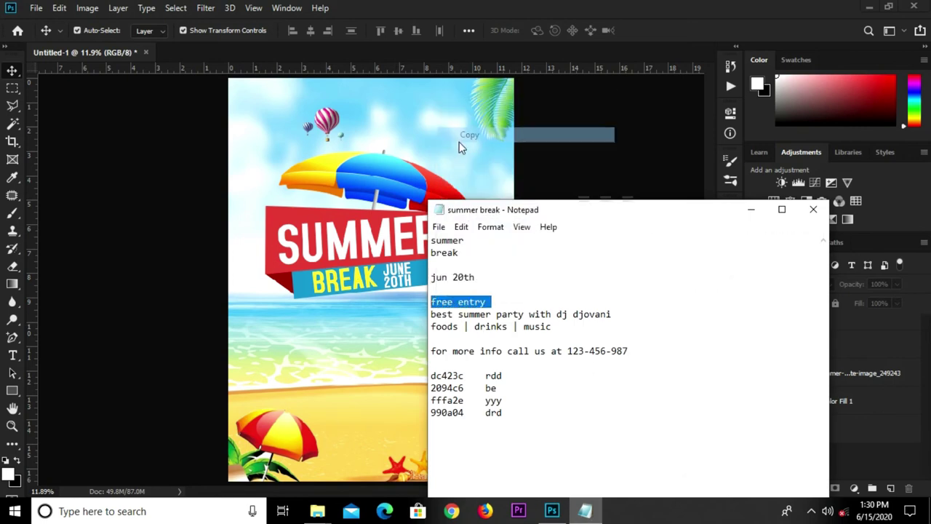
click(308, 389)
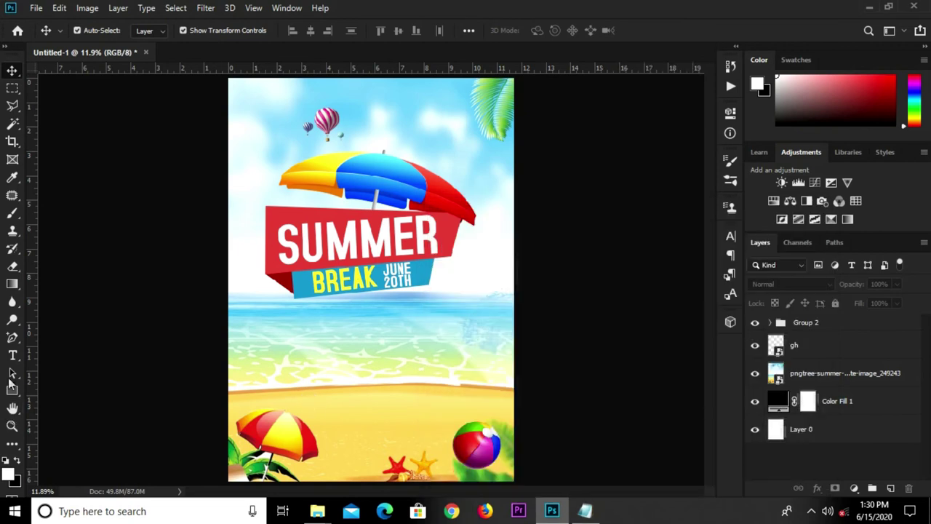
Choose the Type tool with black (000000) as the text colour
click(12, 355)
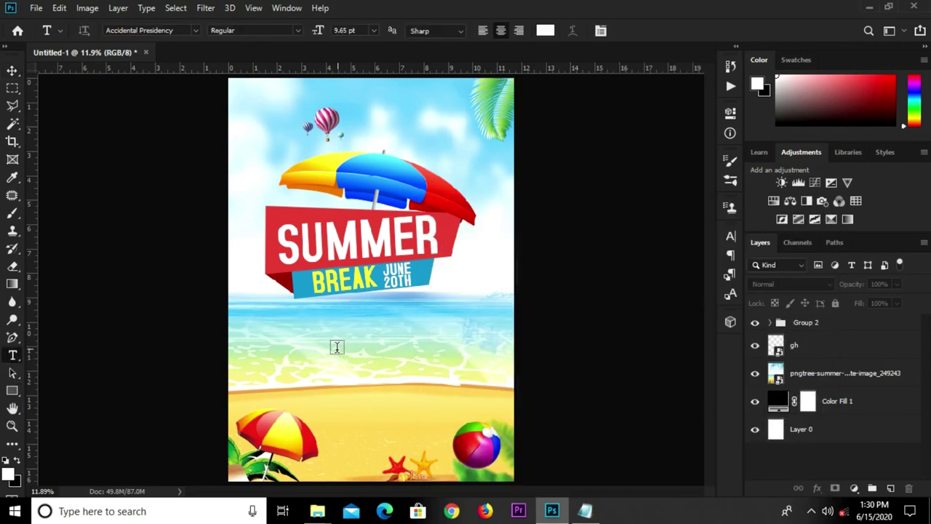
click(544, 30)
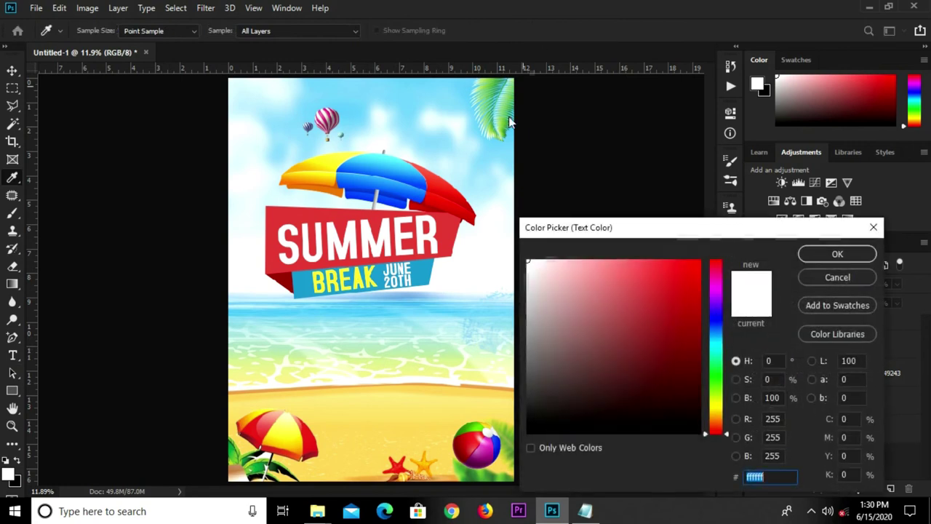
text(000000)
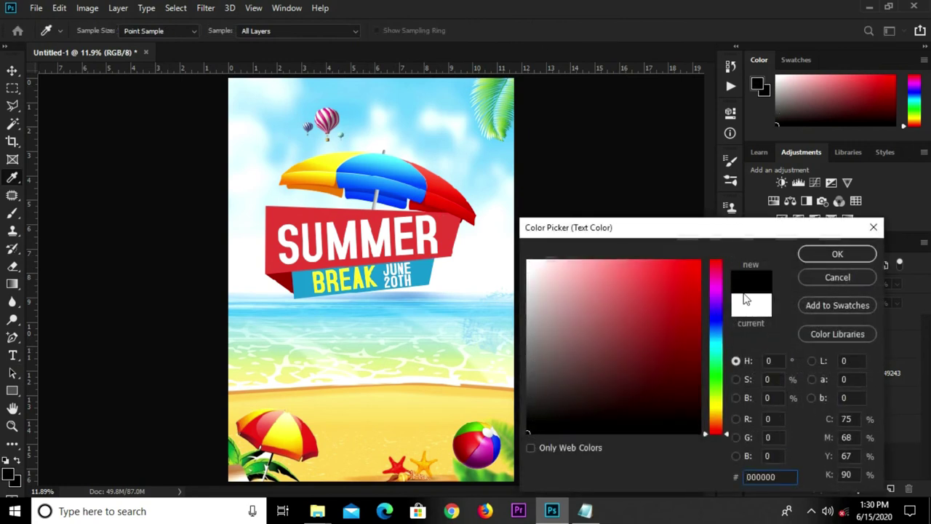
click(808, 254)
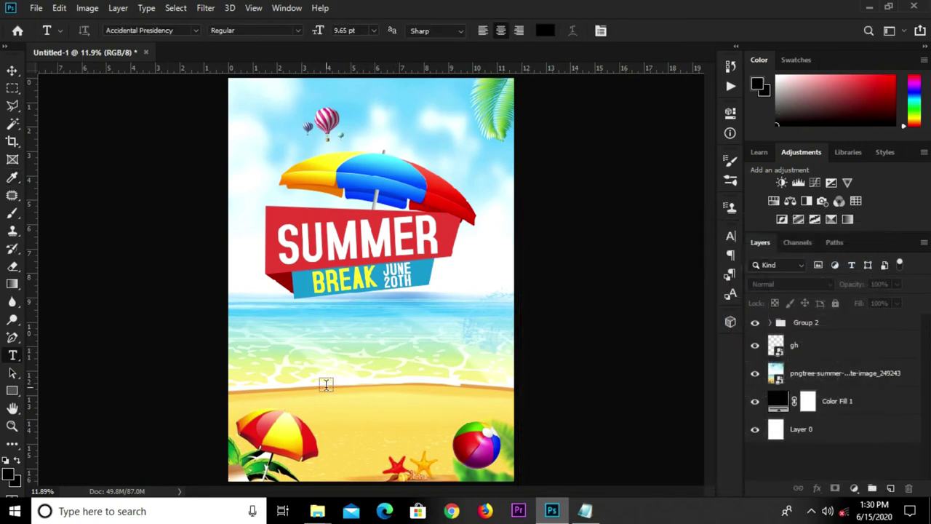
Place the FREE ENTRY text on the sand above the shoreline at 36 pt
click(326, 388)
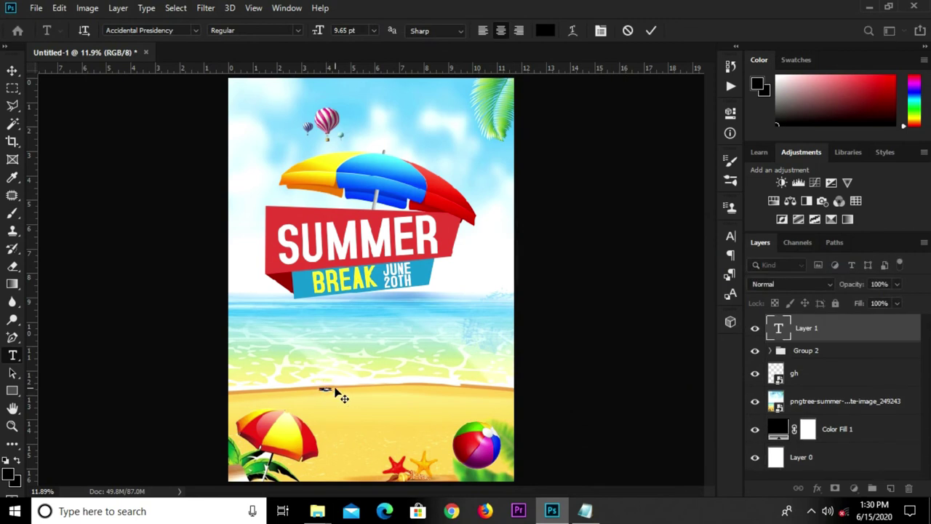
click(650, 31)
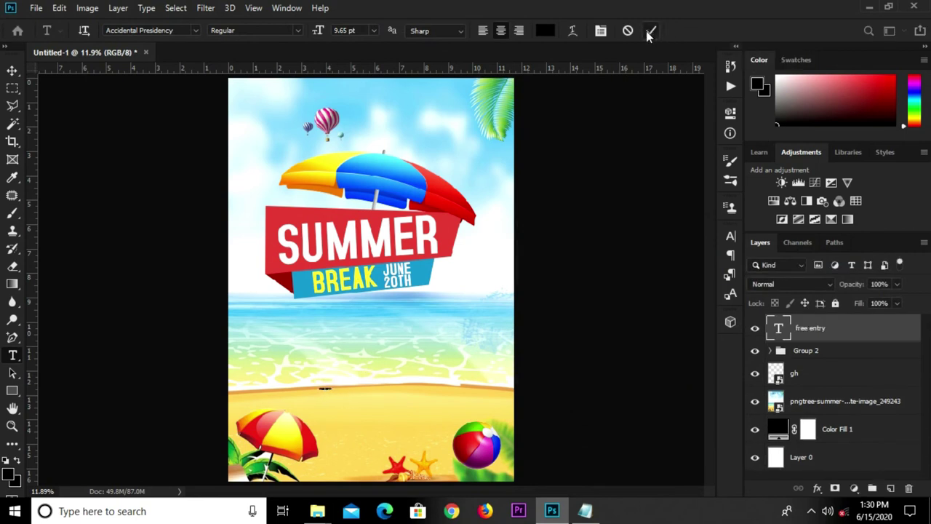
click(374, 31)
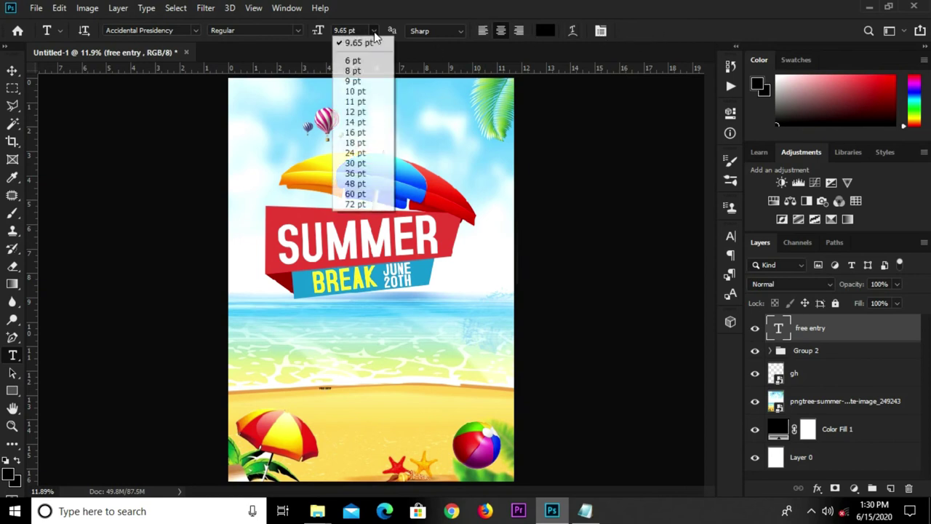
click(357, 174)
drag(356, 31, 329, 30)
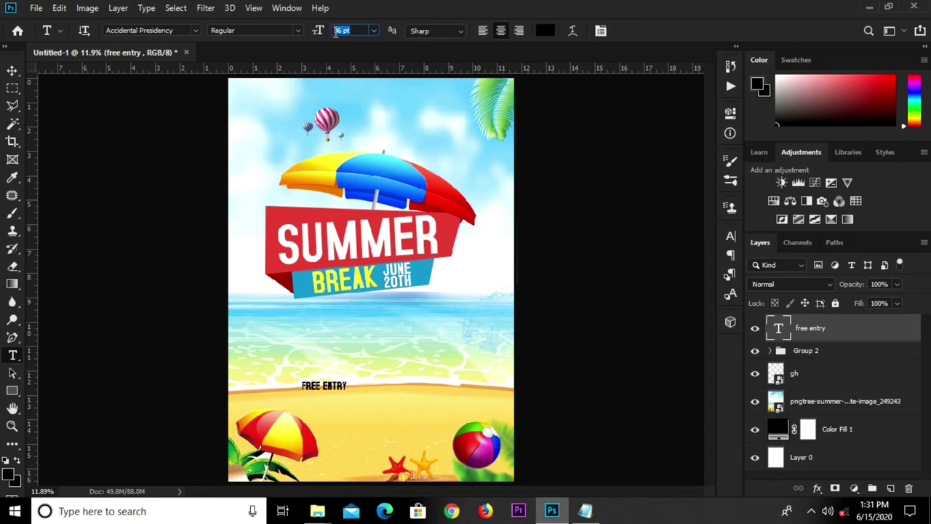
Bump the FREE ENTRY size up slightly and centre it horizontally on the poster
key(Up)
click(14, 71)
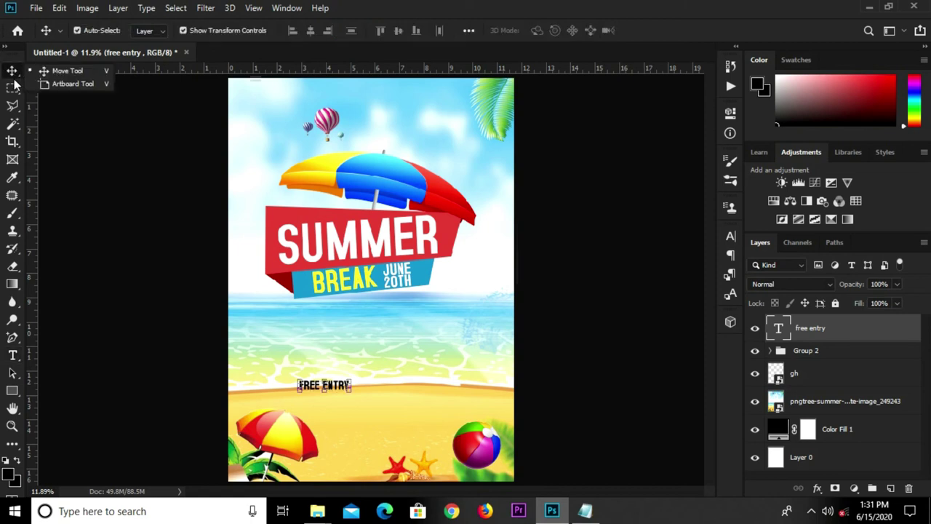
click(77, 29)
key(ctrl+a)
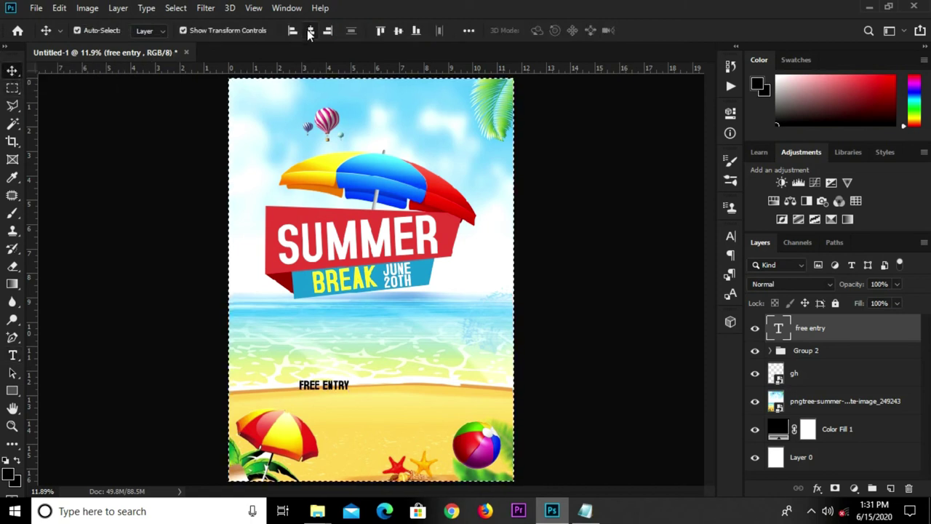
click(311, 30)
key(ctrl+d)
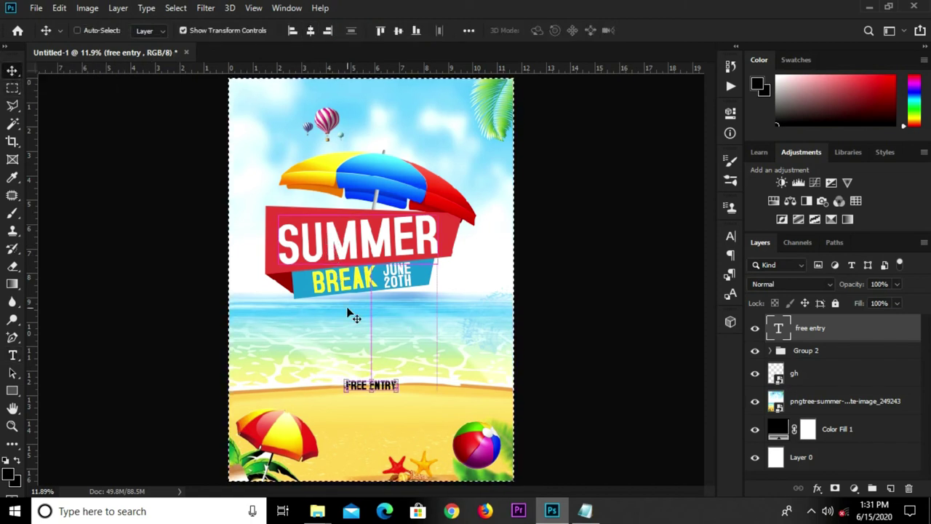
Scale FREE ENTRY up to 66.09 pt, re-centre it horizontally, and nudge it upward
key(ctrl+t)
mouse_move(345, 391)
mouse_down()
mouse_move(320, 427)
mouse_move(311, 402)
mouse_up()
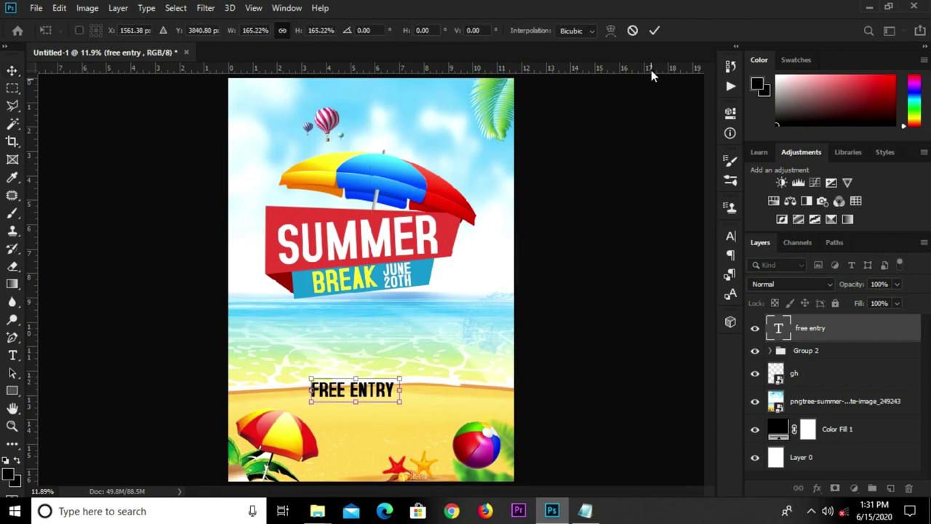
click(654, 31)
key(ctrl+a)
click(311, 30)
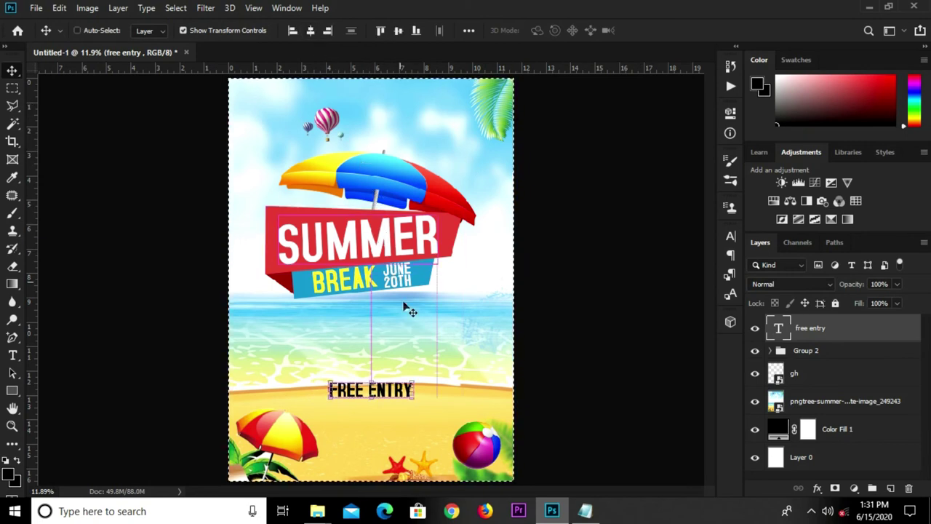
key(ctrl+d)
key(shift+Up)
key(shift+Up)
key(shift+Up)
key(shift+Up)
key(shift+Up)
Reselect the FREE ENTRY layer and show the Character panel's font list
click(545, 374)
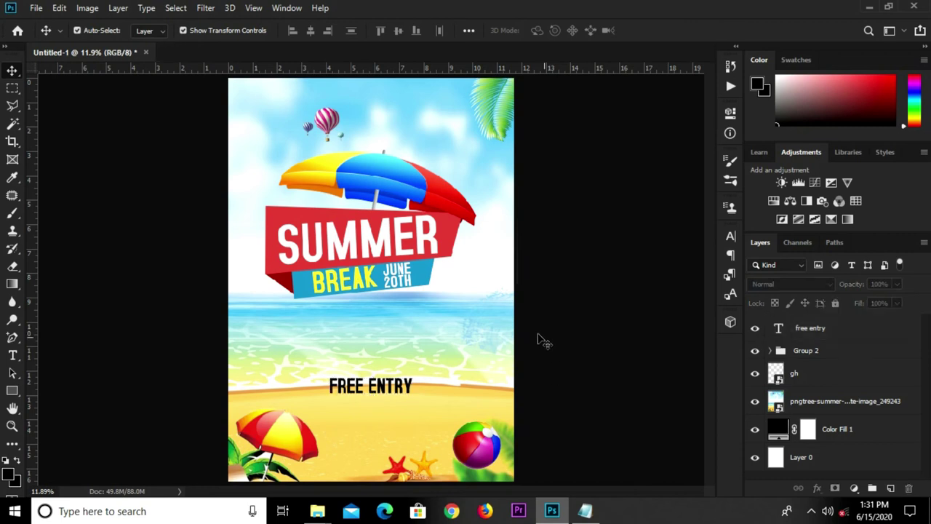
scroll(378, 396, up, 2)
click(378, 397)
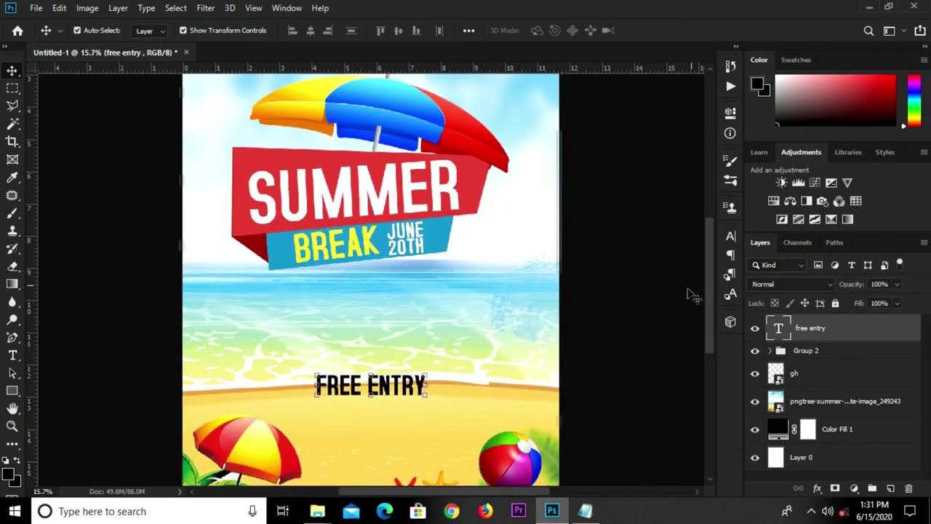
click(729, 238)
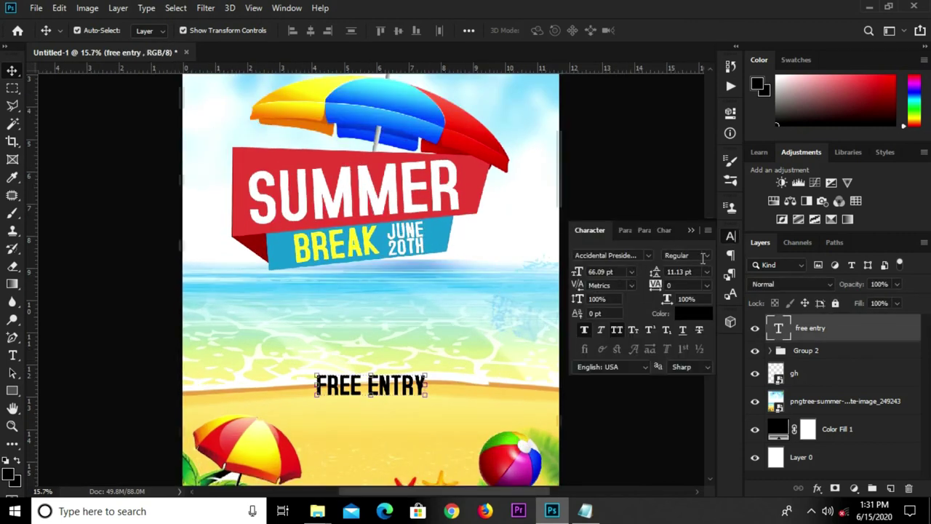
click(651, 256)
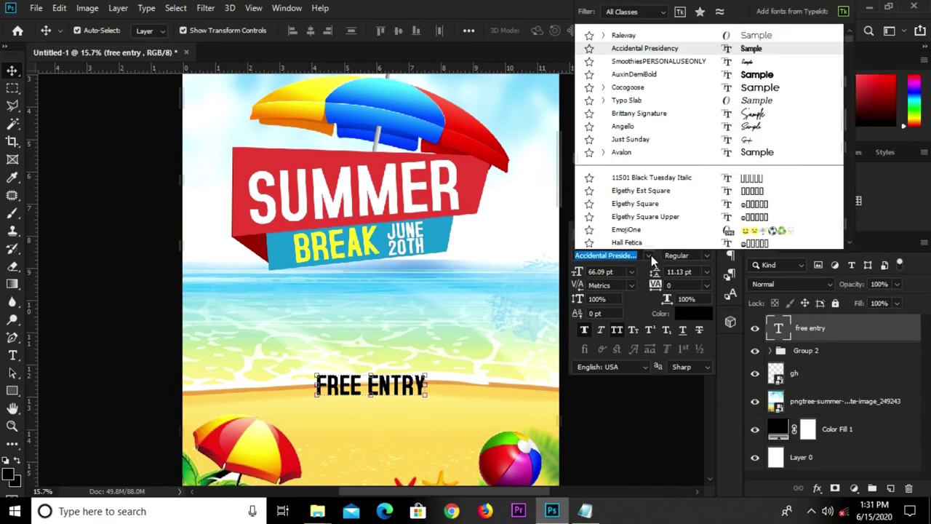
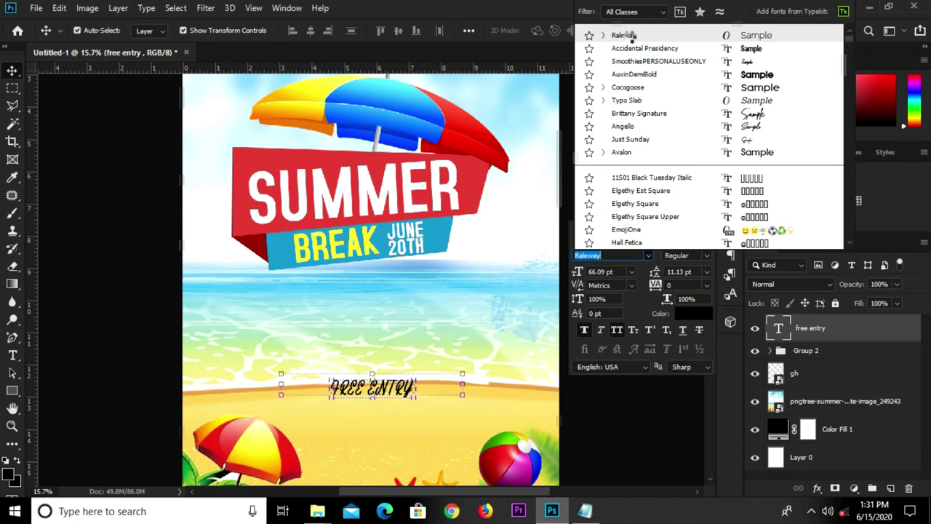
Set the FREE ENTRY text to Raleway, Black weight, 42 pt
click(628, 34)
click(709, 254)
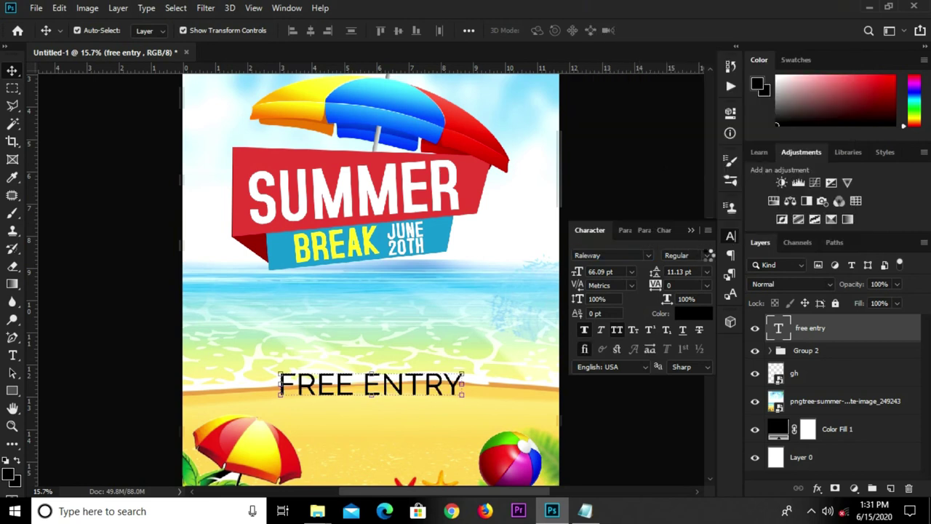
click(706, 255)
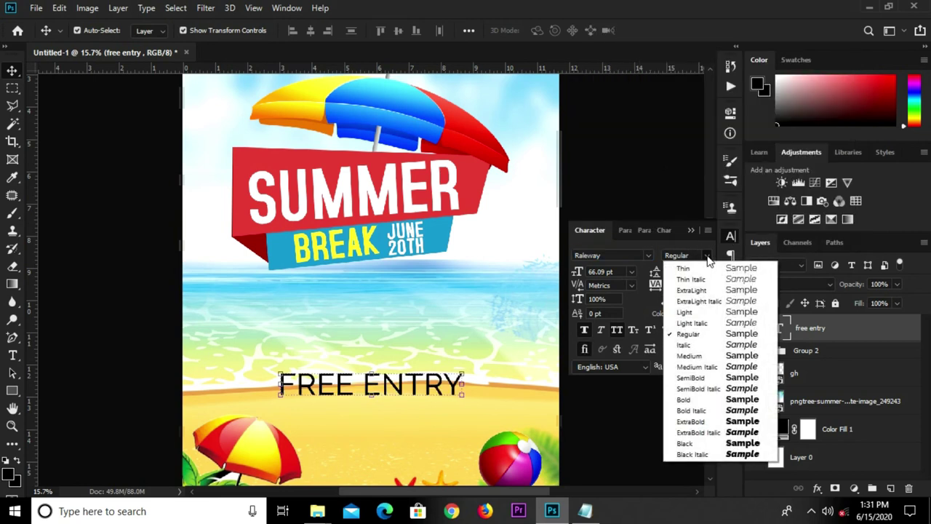
click(685, 442)
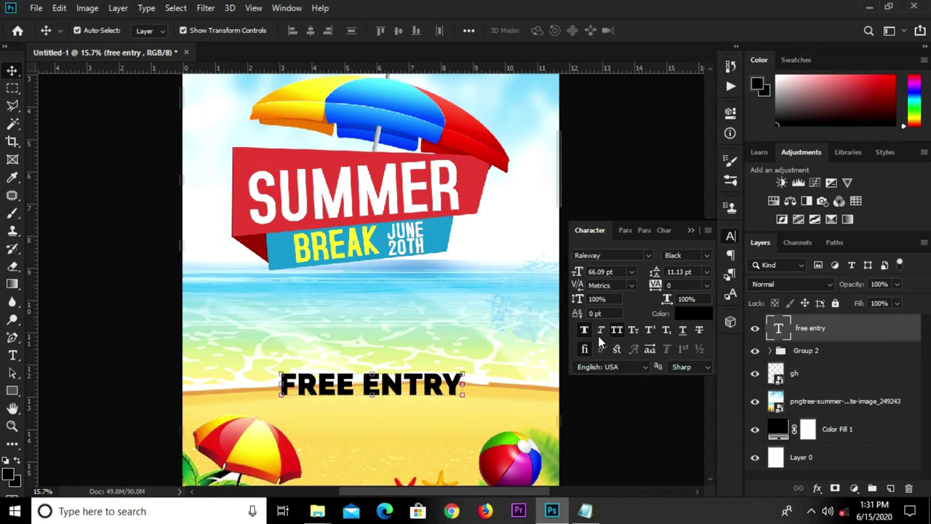
click(604, 271)
text(4)
key(Return)
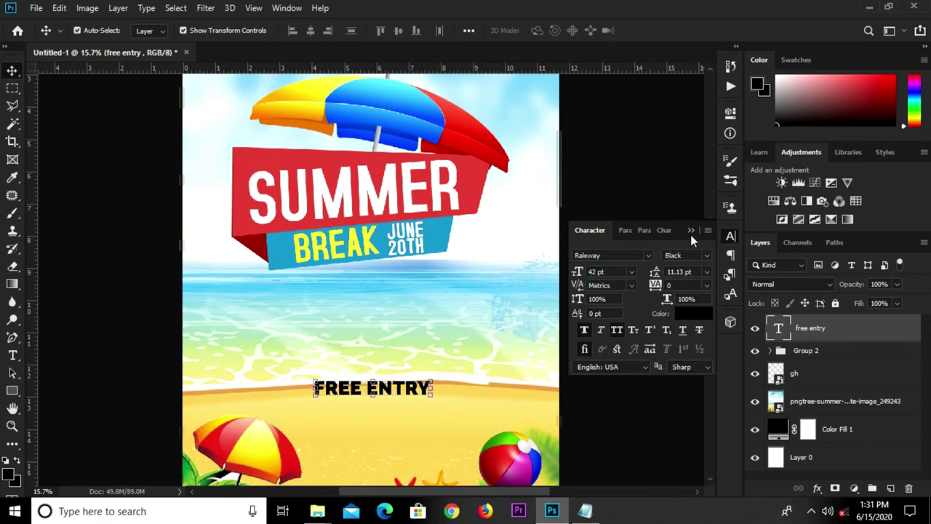
click(690, 230)
Centre the FREE ENTRY layer horizontally on the canvas and clear the selection
click(620, 379)
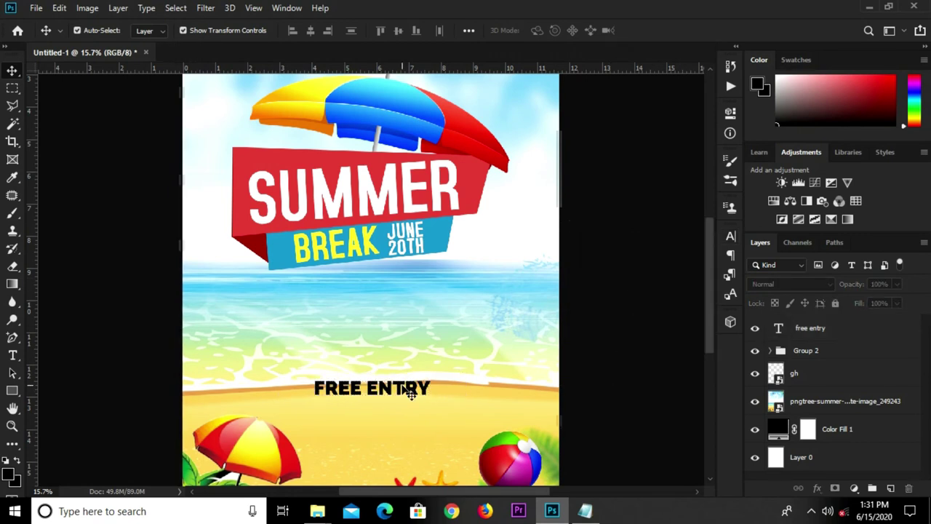
click(411, 391)
key(ctrl+a)
click(311, 36)
key(ctrl+d)
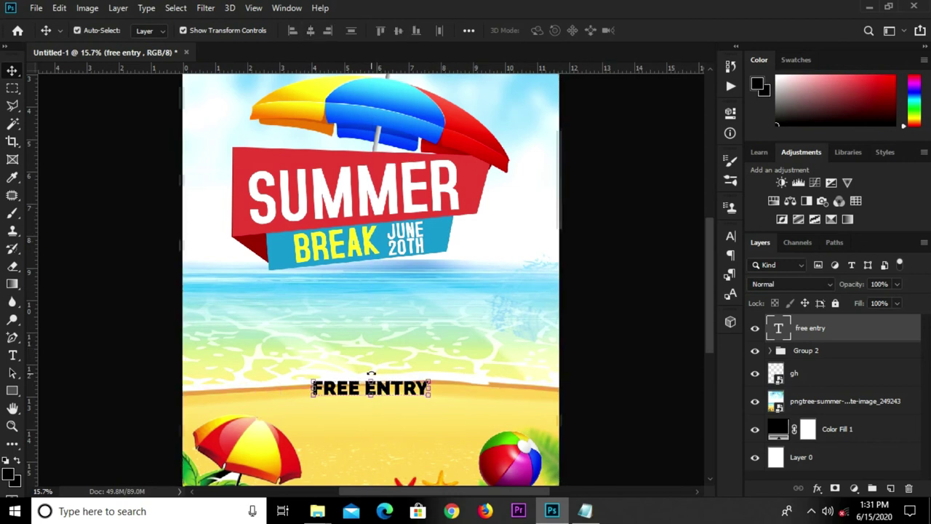
Duplicate FREE ENTRY just below itself and copy the DJ party line from the notes
scroll(375, 390, up, 1)
drag(397, 384, 389, 409)
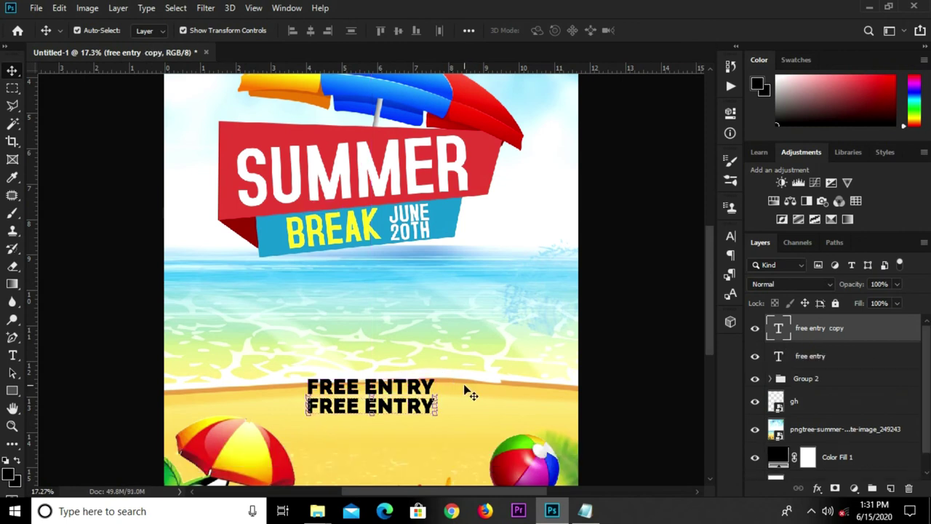
click(585, 510)
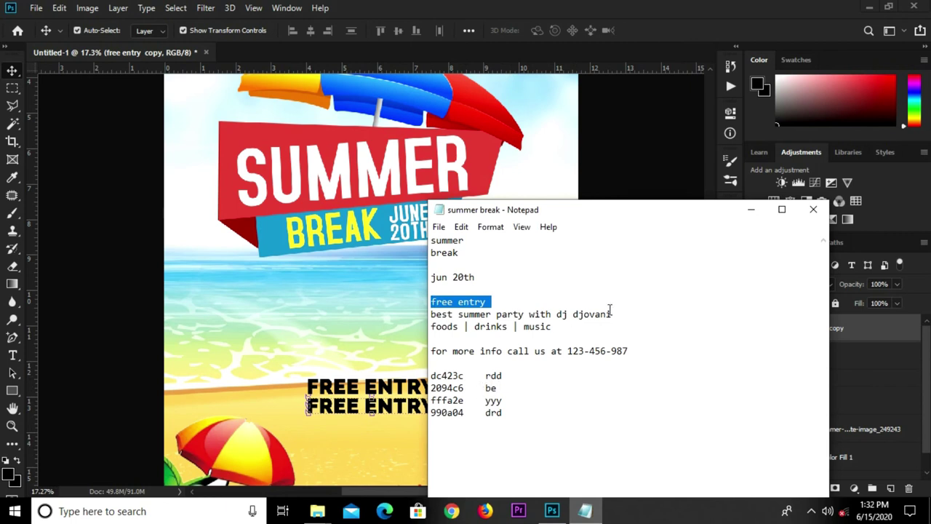
drag(615, 313, 434, 313)
right_click(444, 314)
click(480, 148)
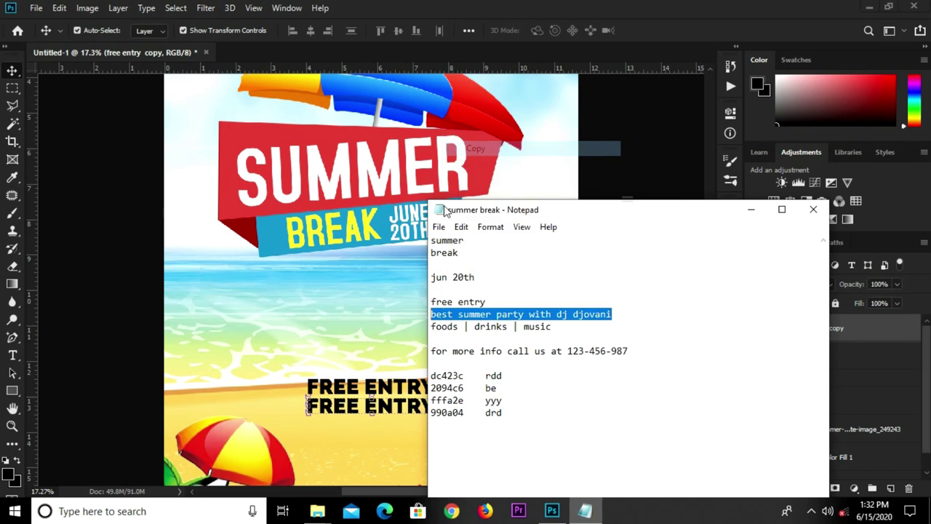
click(368, 312)
Replace the duplicate's text with the pasted 'BEST SUMMER PARTY WITH DJ' line and commit it
key(t)
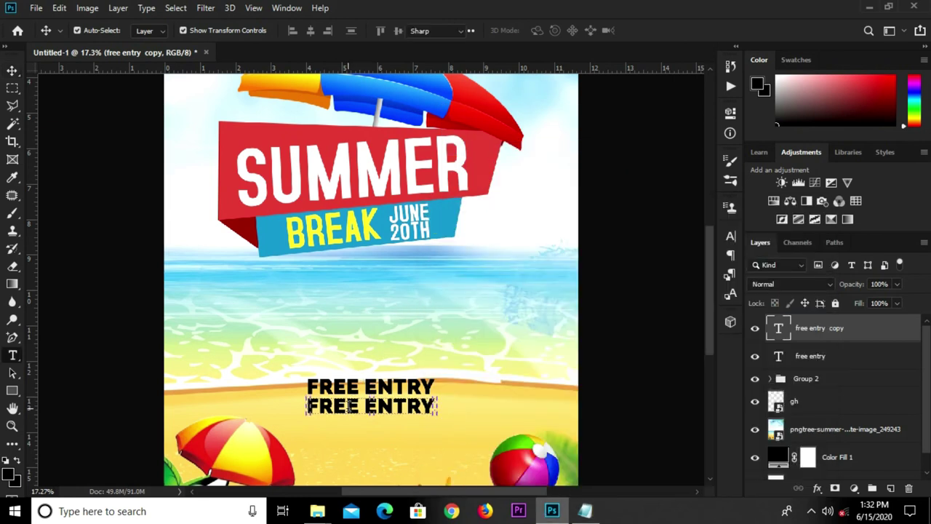
click(349, 407)
key(ctrl+a)
key(ctrl+v)
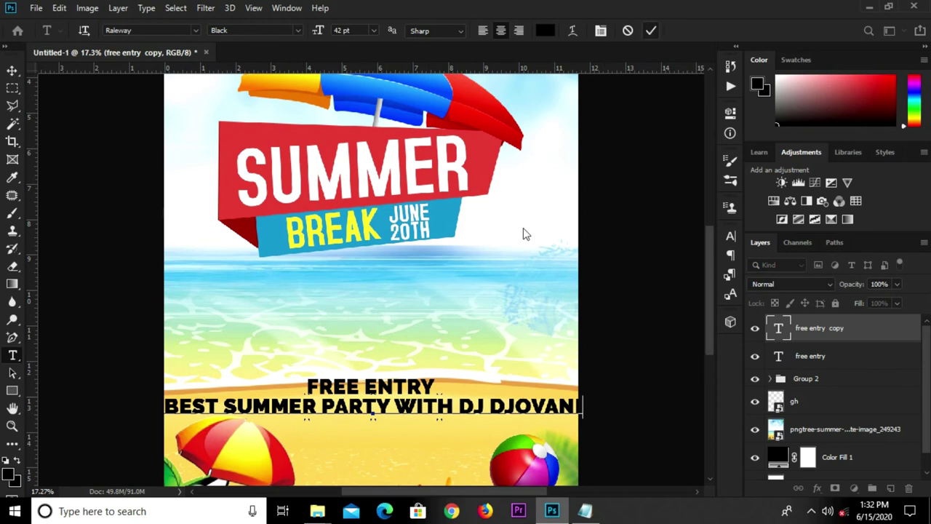
key(ctrl+Return)
key(v)
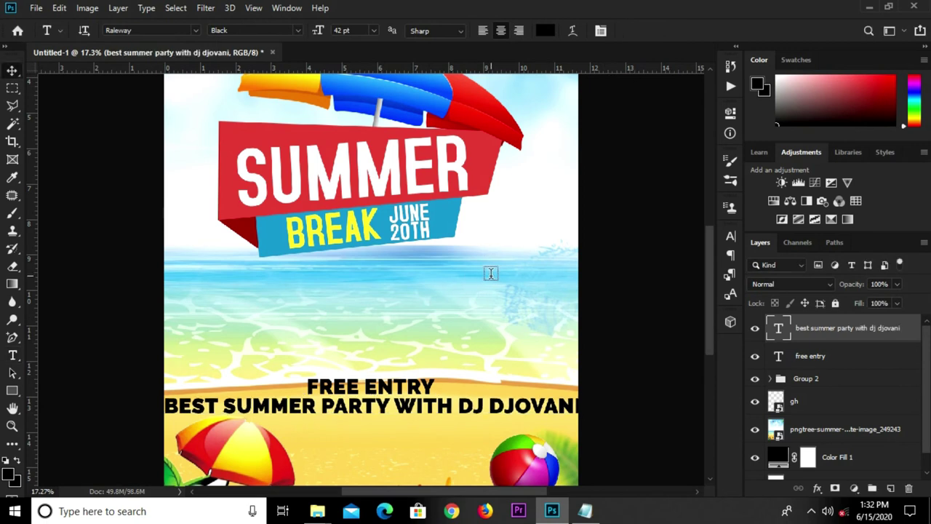
key(v)
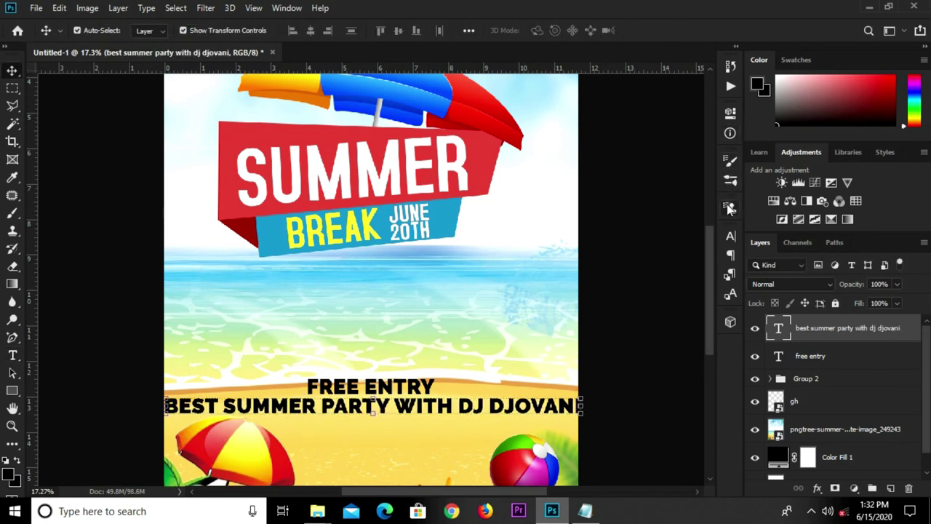
click(729, 237)
Change the DJ party line from 42 pt to Accidental Presidency at 36 pt
click(646, 256)
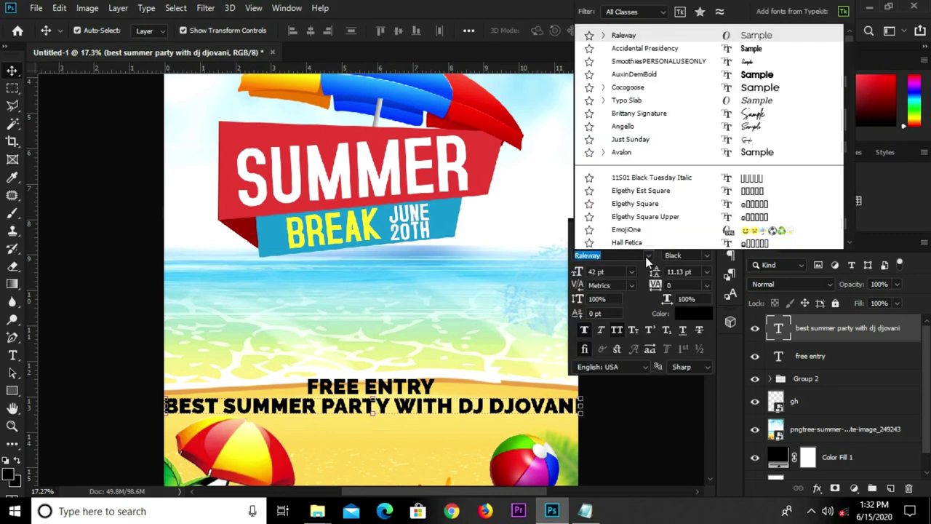
click(633, 48)
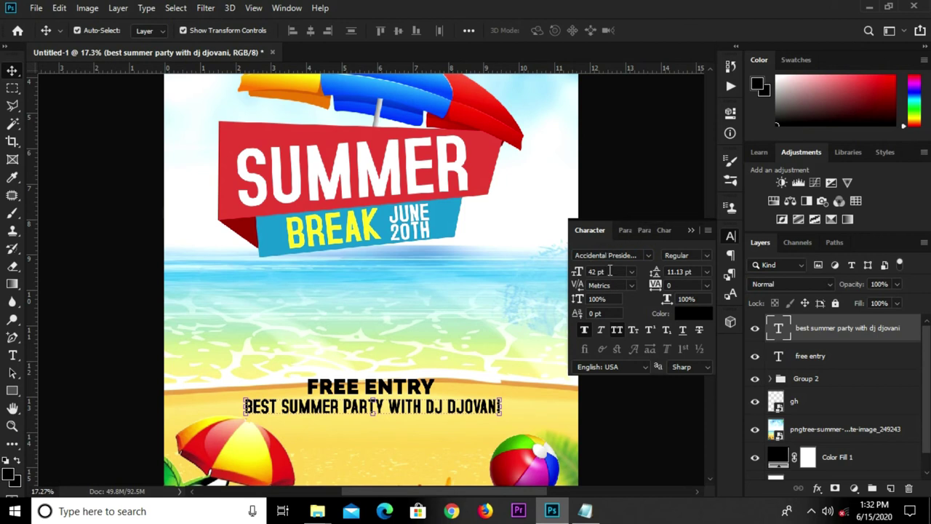
drag(610, 271, 589, 271)
text(36)
key(Return)
click(690, 231)
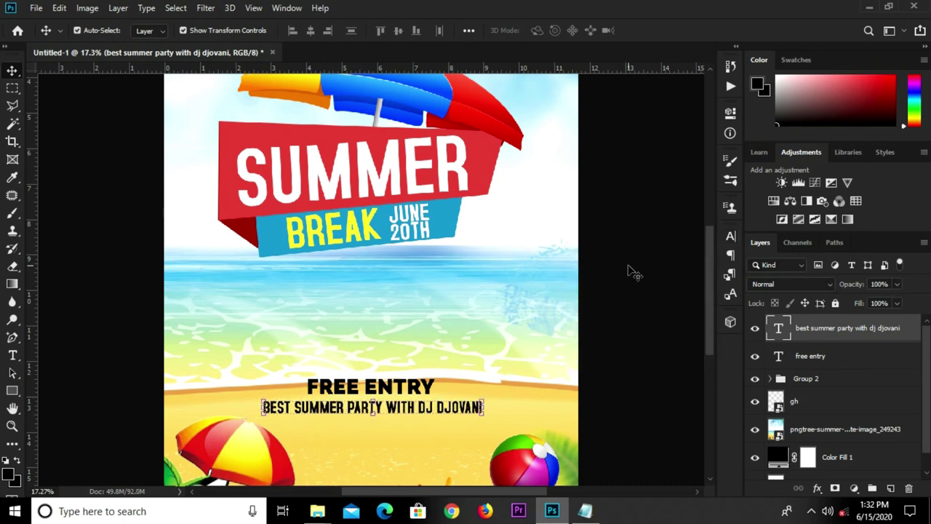
click(627, 272)
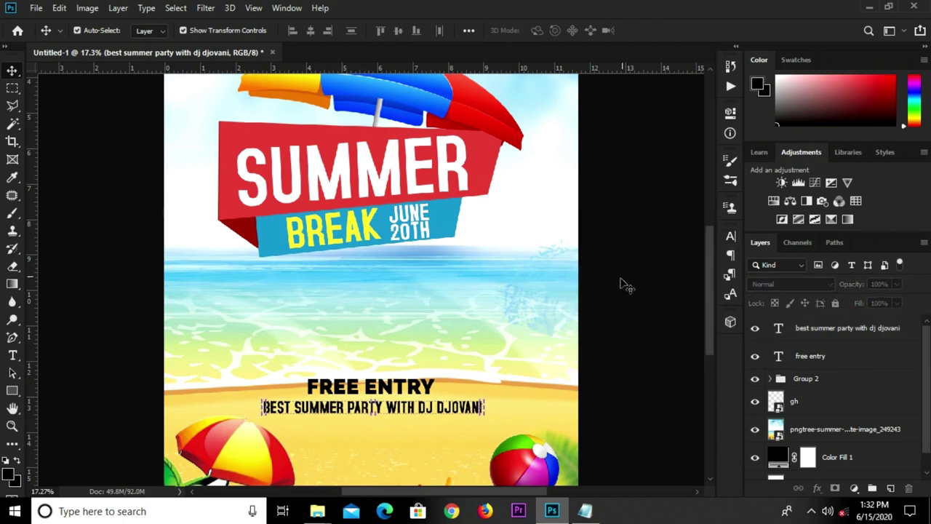
click(405, 419)
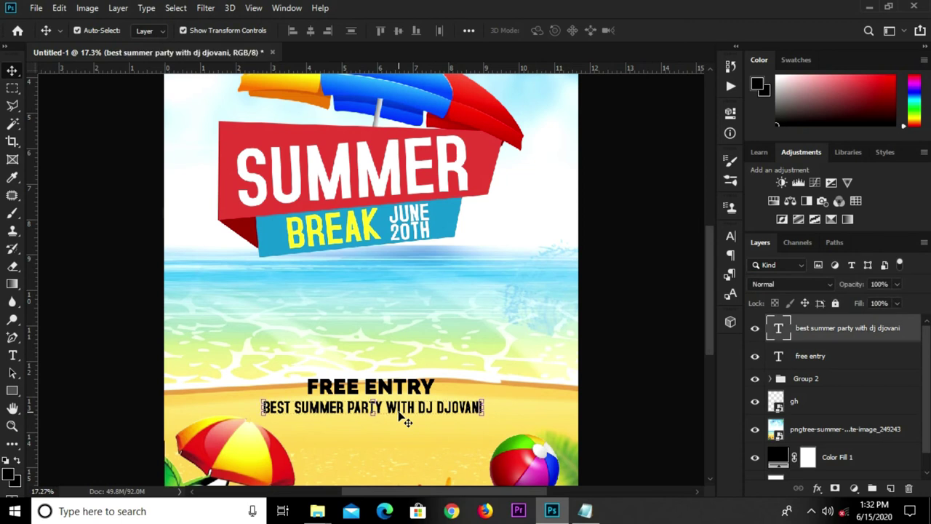
click(621, 366)
Duplicate FREE ENTRY below the DJ line and copy the FOODS | DRINKS | MUSIC line from the notes
click(388, 392)
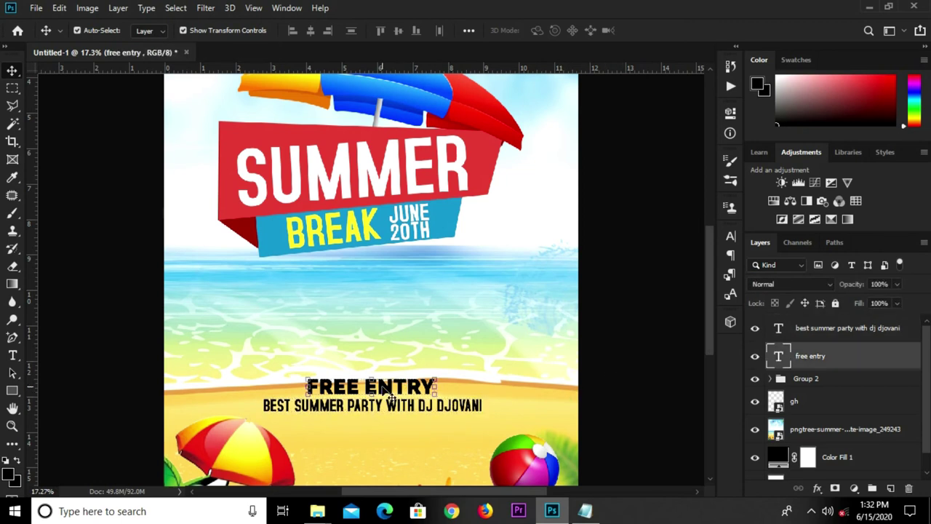
drag(388, 391, 390, 426)
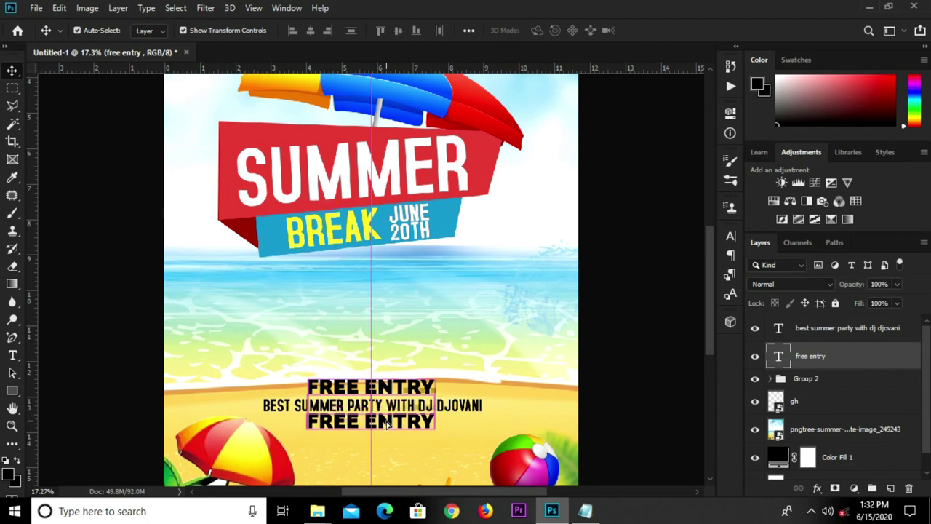
click(584, 468)
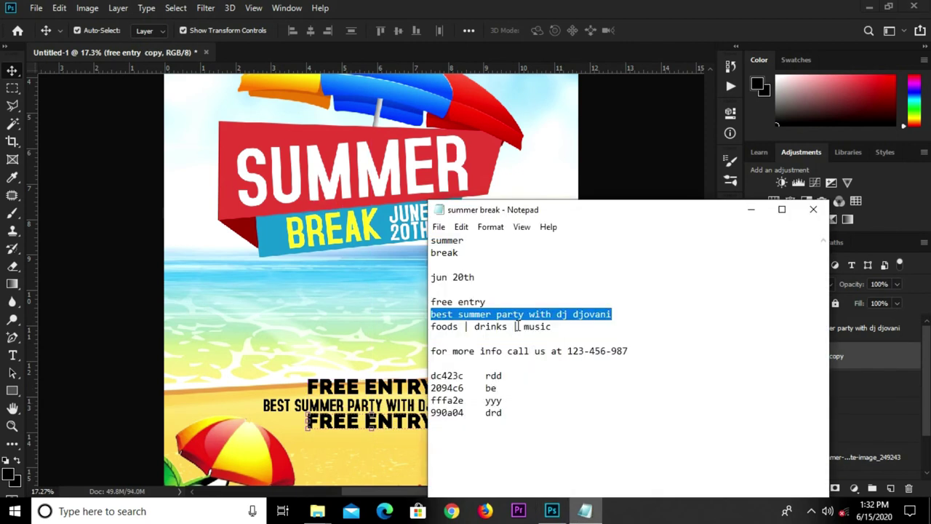
click(499, 334)
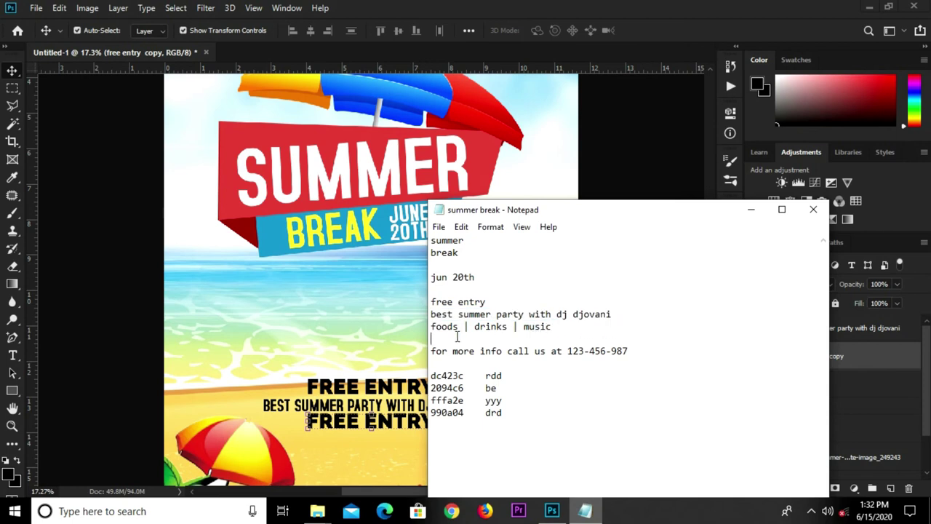
drag(430, 327, 554, 326)
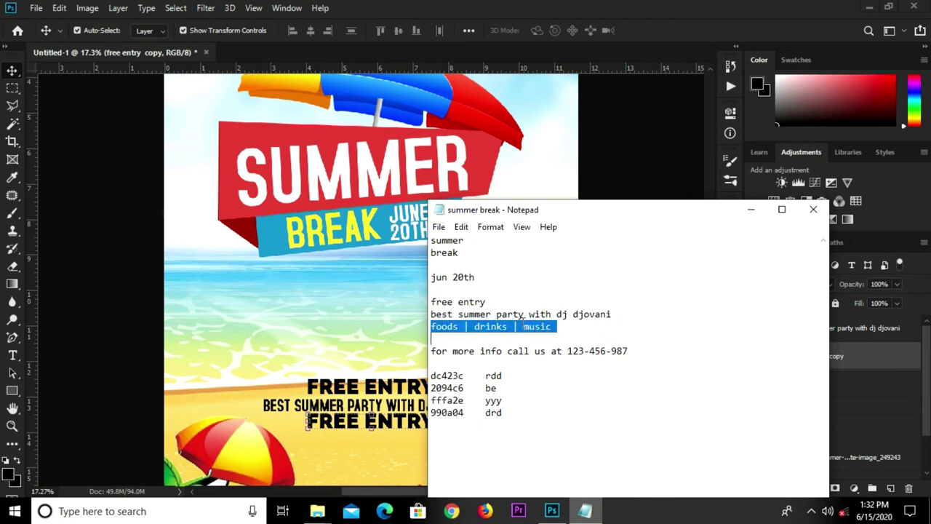
right_click(527, 325)
click(565, 158)
click(376, 259)
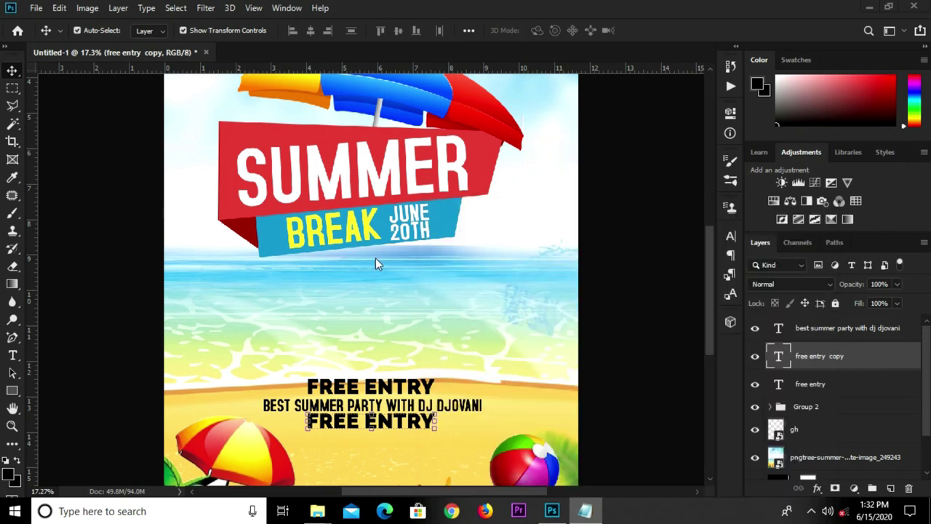
Replace the duplicate's text with FOODS | DRINKS | MUSIC and nudge it slightly lower
key(t)
click(360, 421)
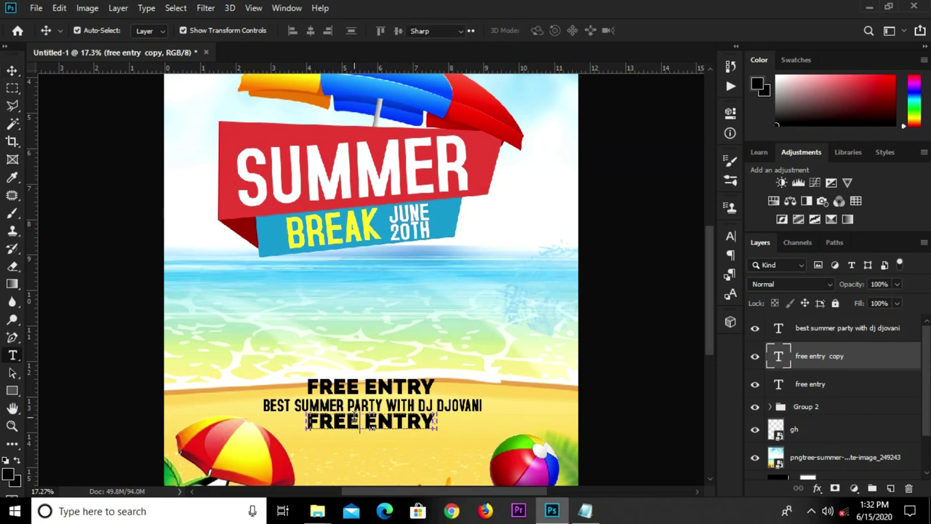
key(ctrl+a)
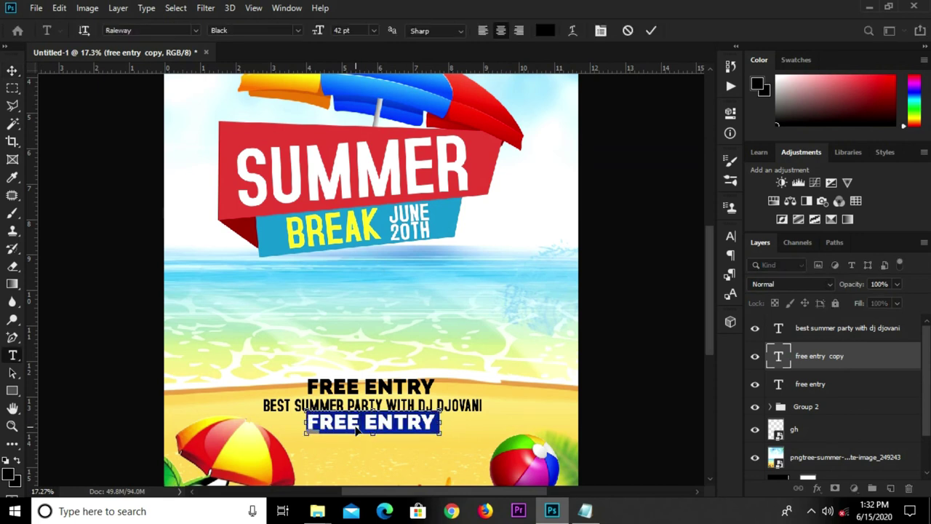
key(ctrl+v)
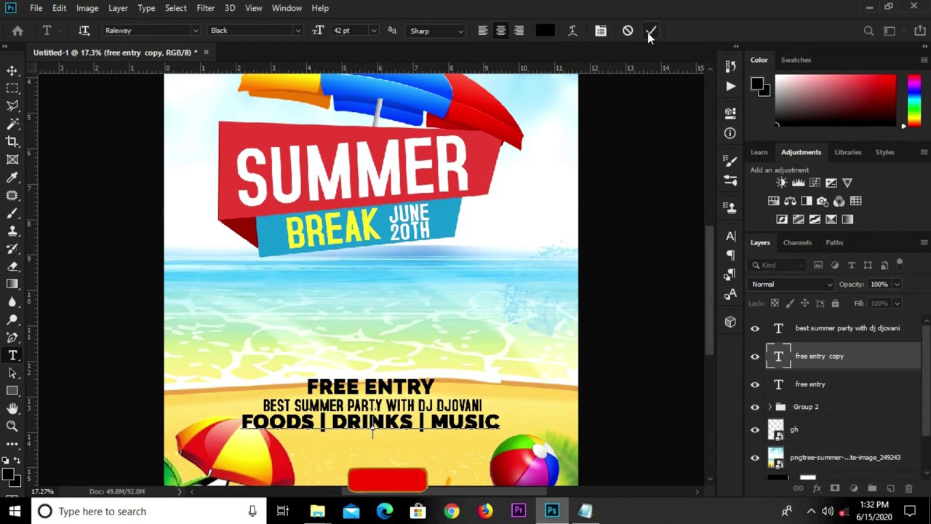
click(650, 30)
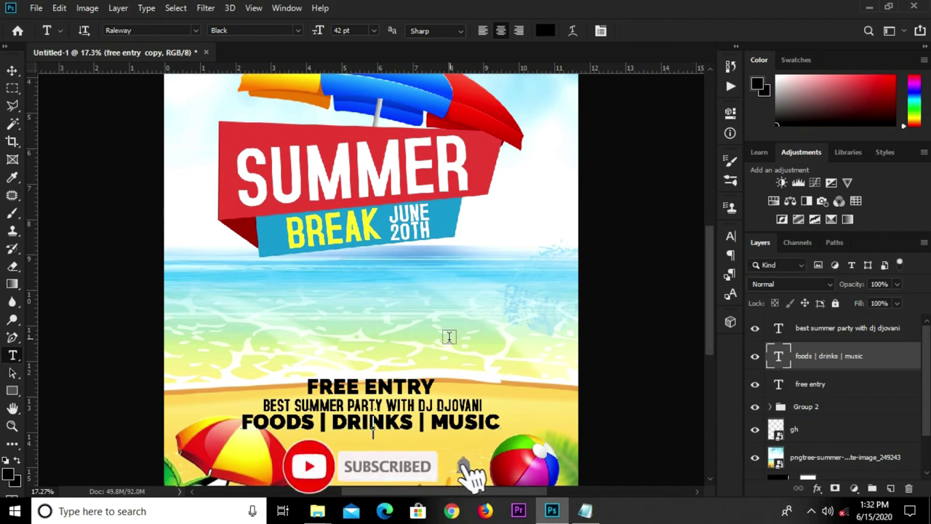
key(v)
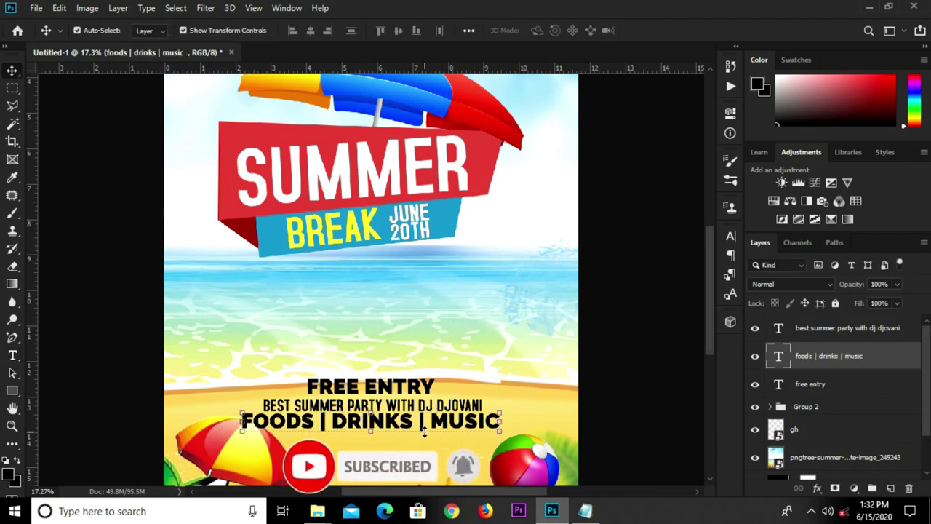
drag(424, 432, 427, 434)
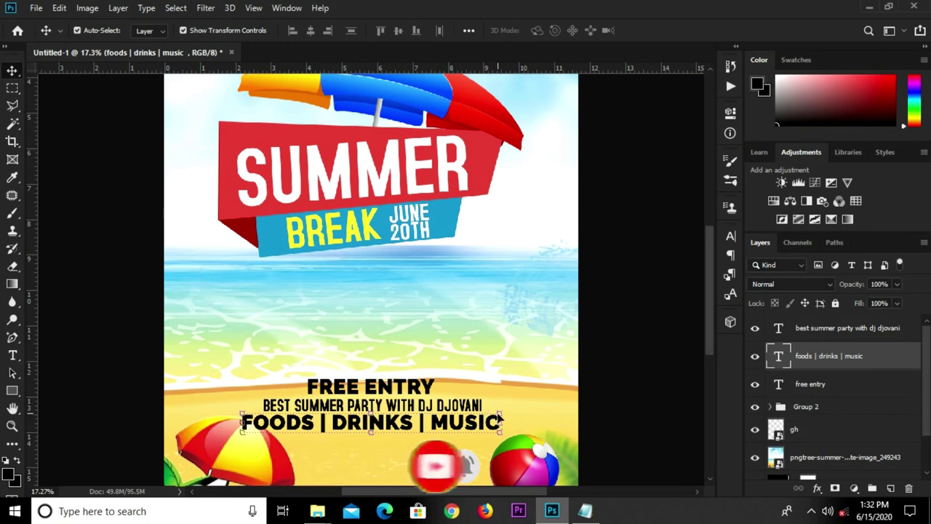
click(732, 237)
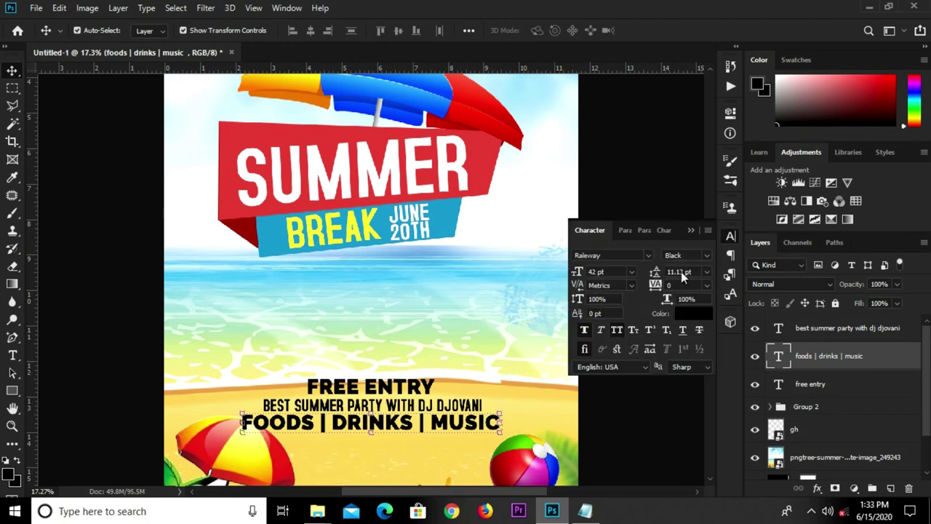
Colour the FOODS | DRINKS | MUSIC text yellow #fffa2e, sampled from the word BREAK
click(681, 314)
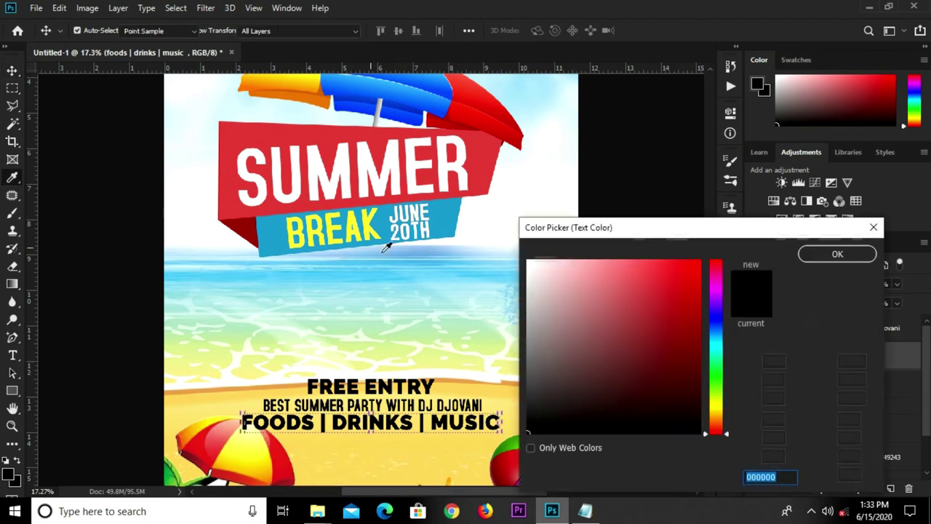
click(353, 214)
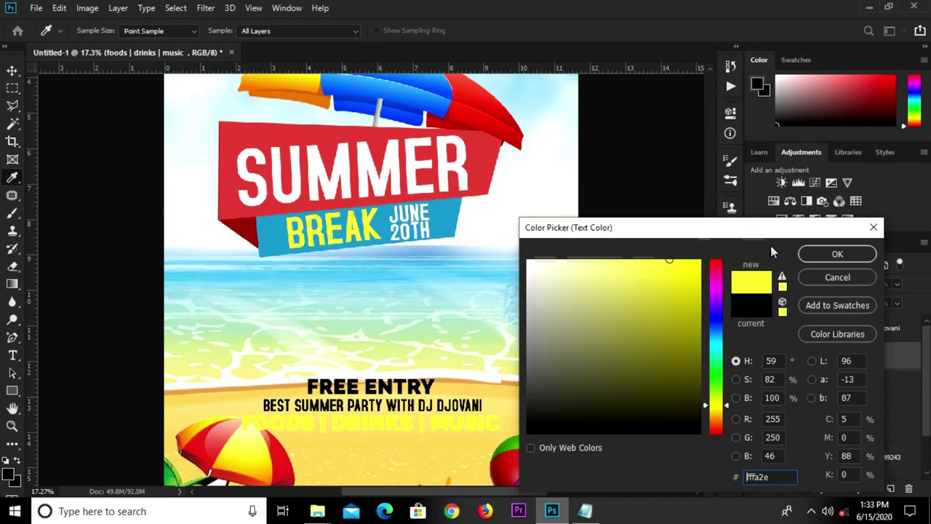
click(801, 260)
key(v)
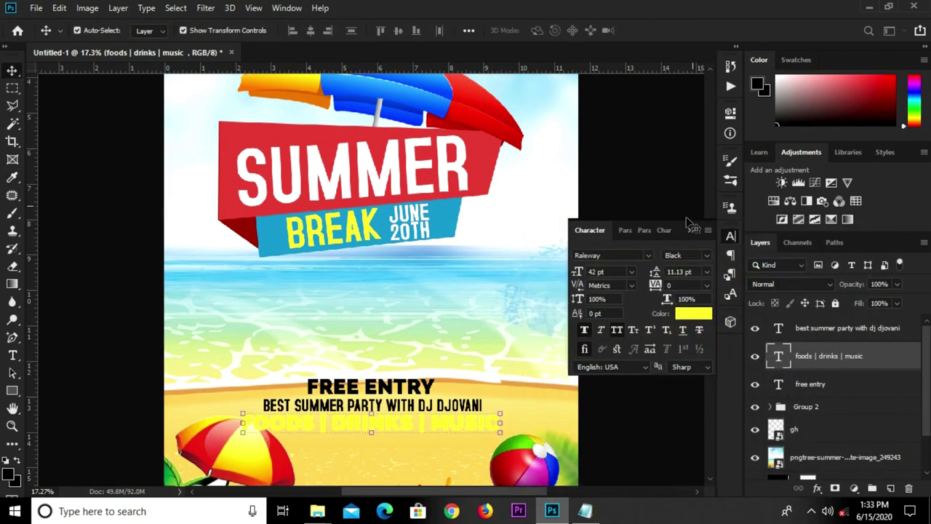
click(691, 231)
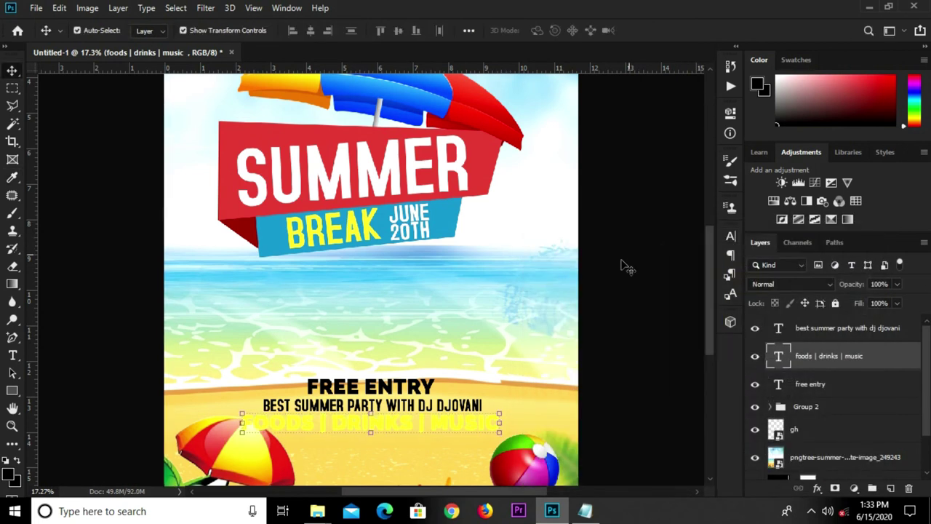
click(604, 331)
click(11, 391)
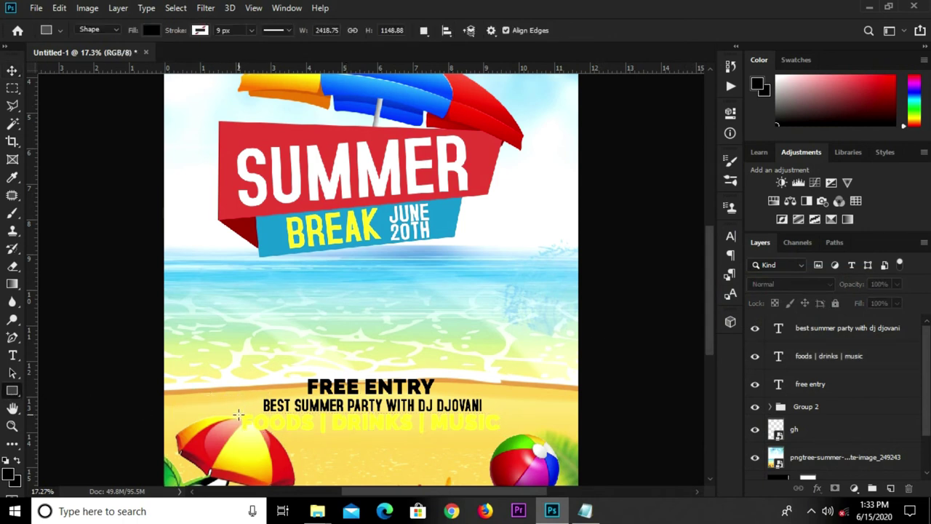
Draw a black Rectangle 3 bar over FOODS | DRINKS | MUSIC and move it beneath that text layer
drag(251, 413, 500, 434)
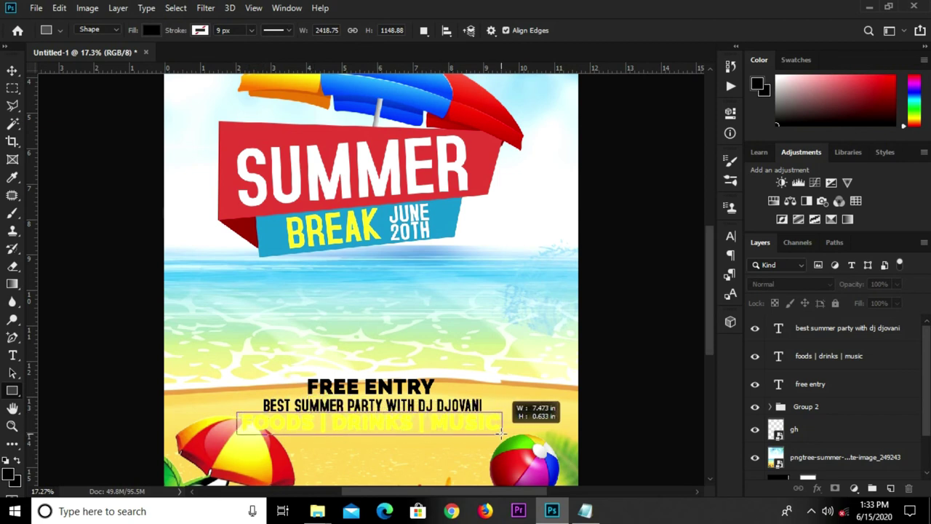
drag(501, 434, 505, 435)
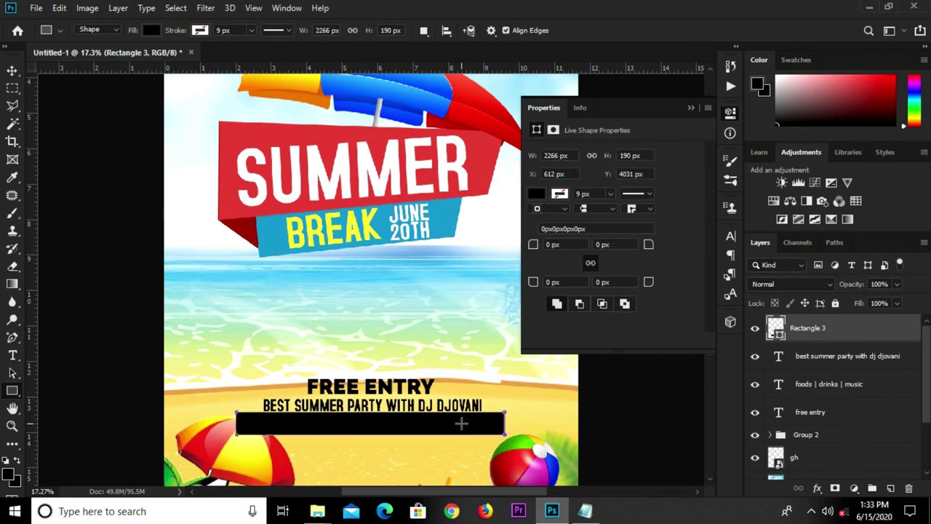
key(v)
drag(833, 331, 820, 367)
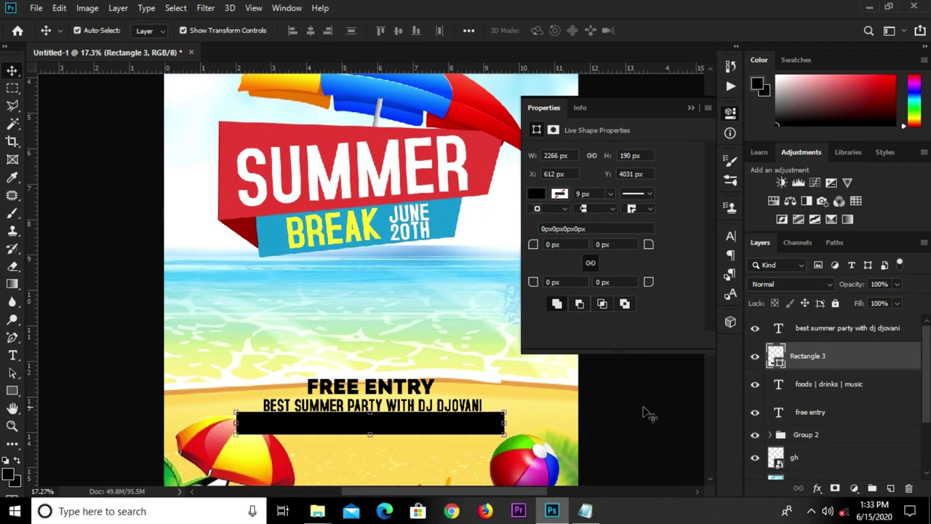
drag(837, 353, 800, 387)
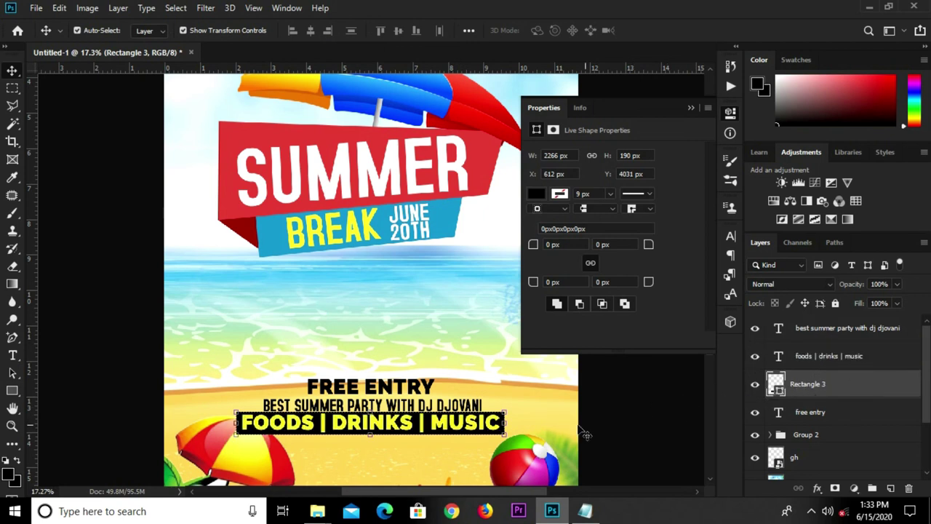
click(612, 422)
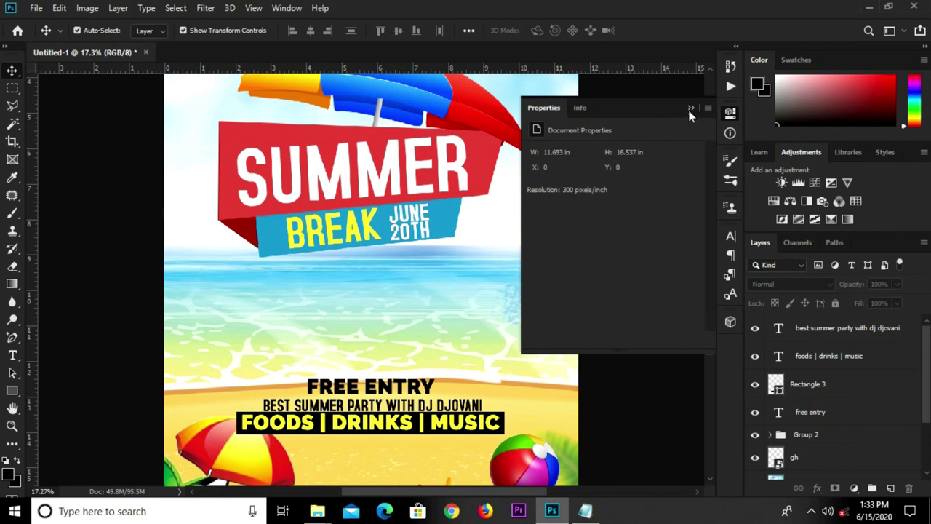
click(691, 109)
Select the phone-info line in the summer break notes
click(380, 390)
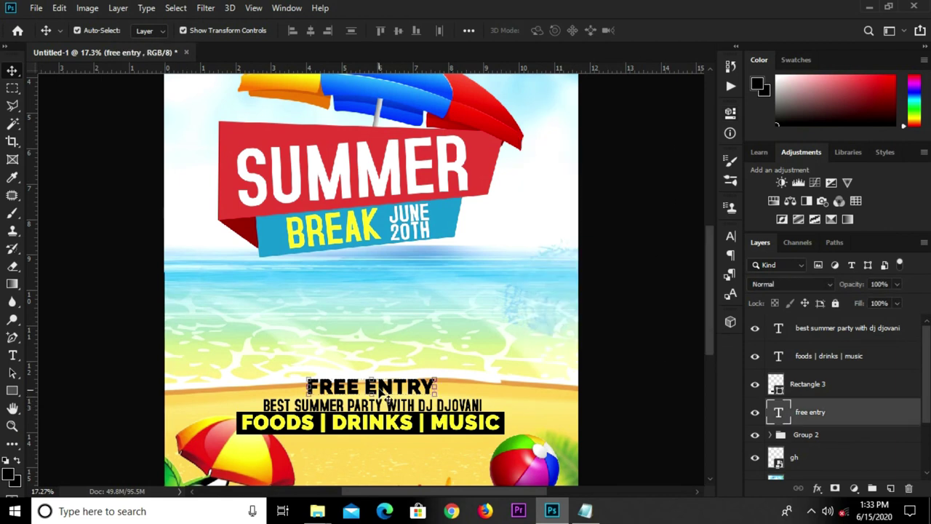
click(595, 372)
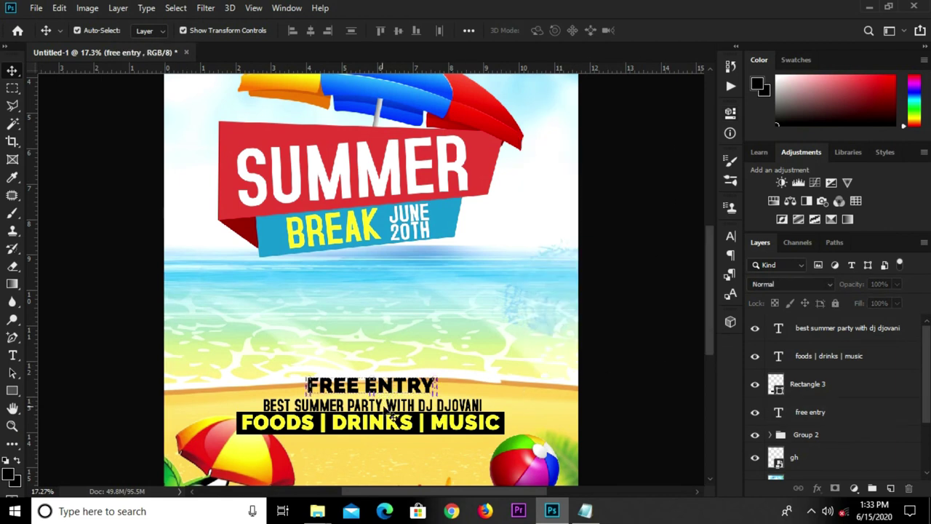
click(374, 406)
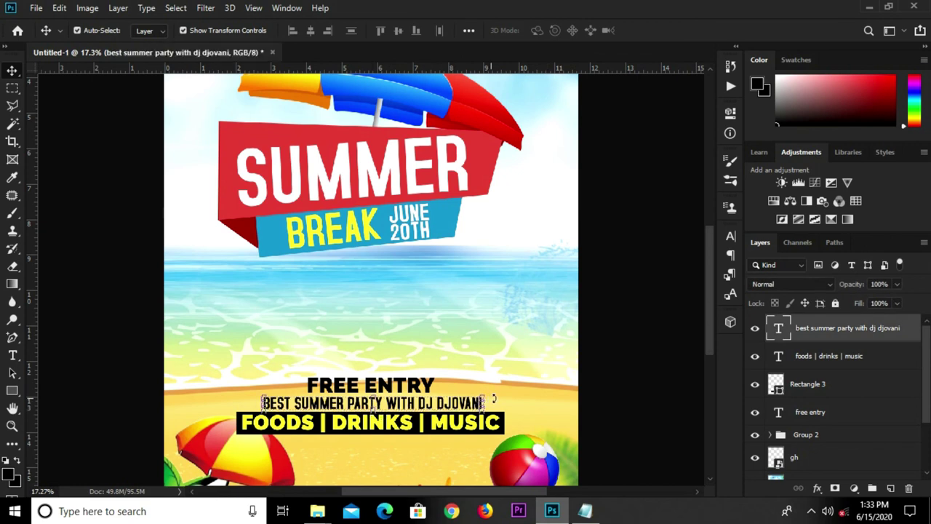
click(605, 378)
click(585, 511)
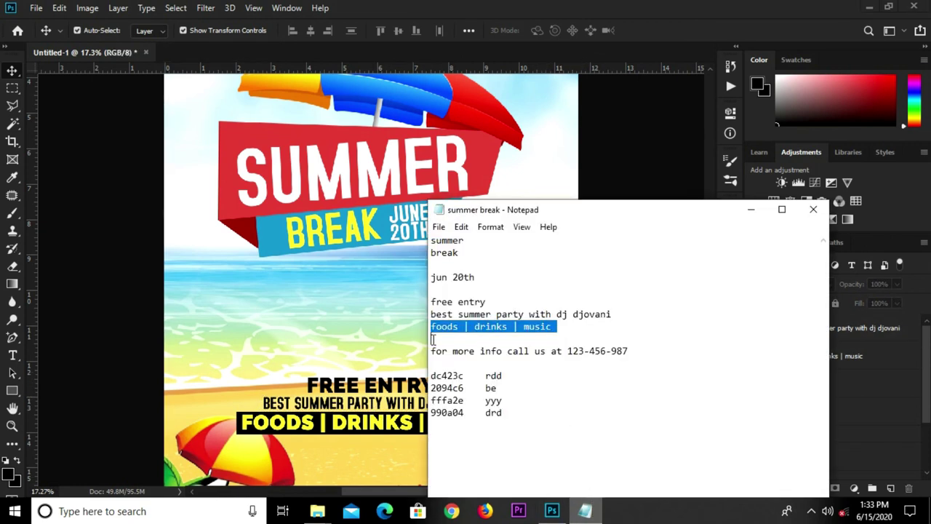
drag(432, 351, 622, 353)
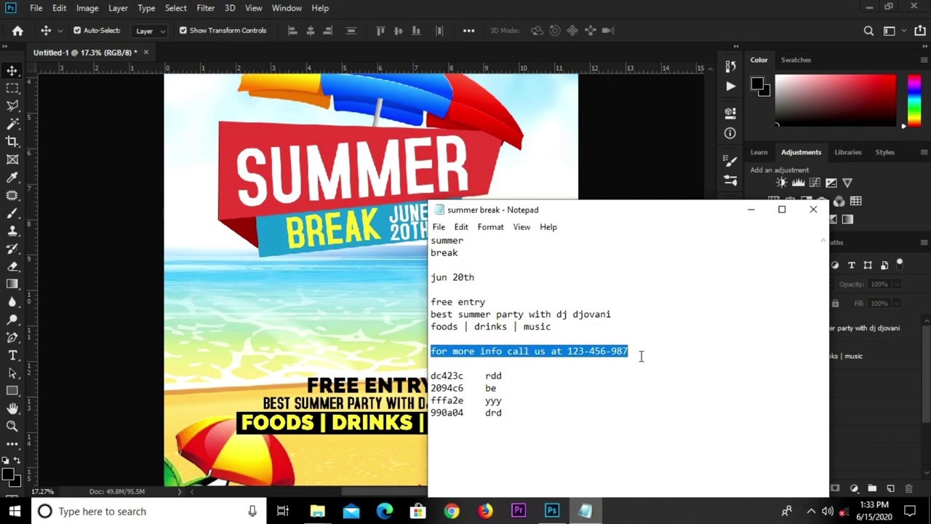
click(751, 210)
Duplicate the party line below the black bar and paste the phone-info text into it
click(338, 405)
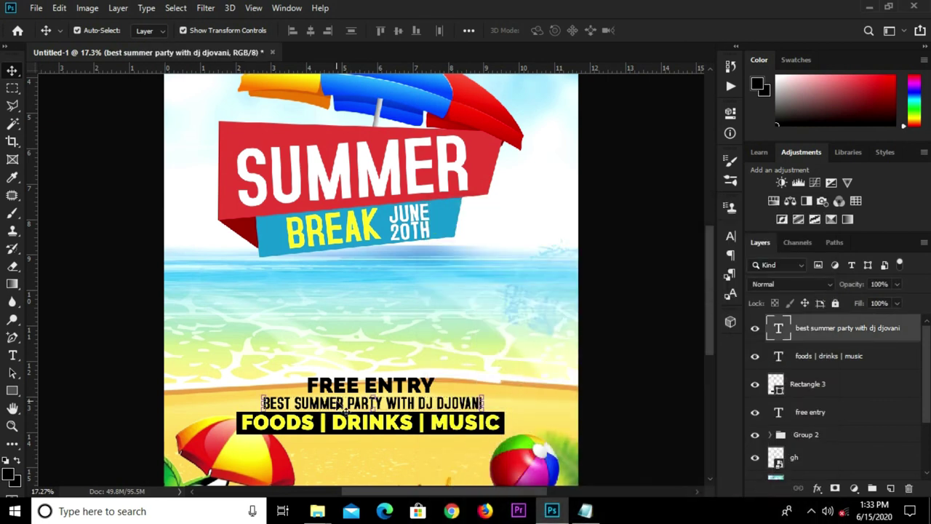
drag(341, 404, 338, 447)
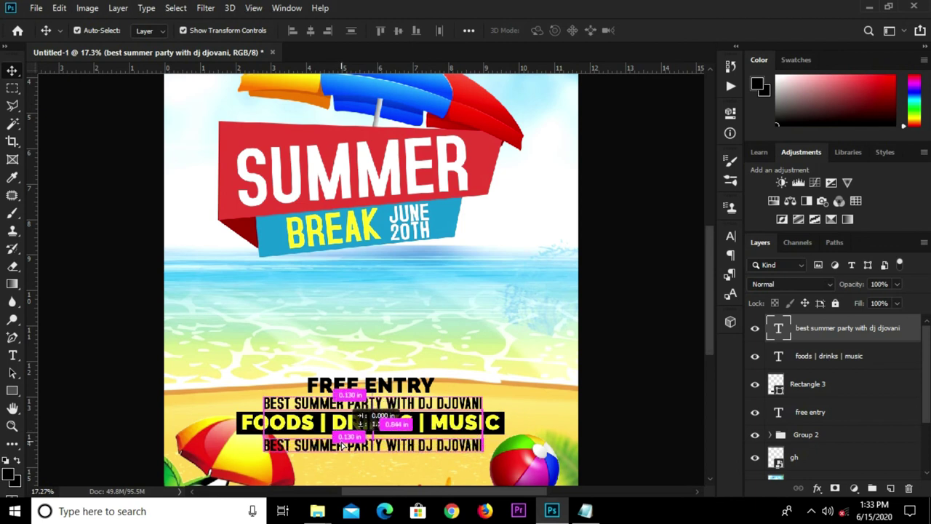
key(t)
click(338, 449)
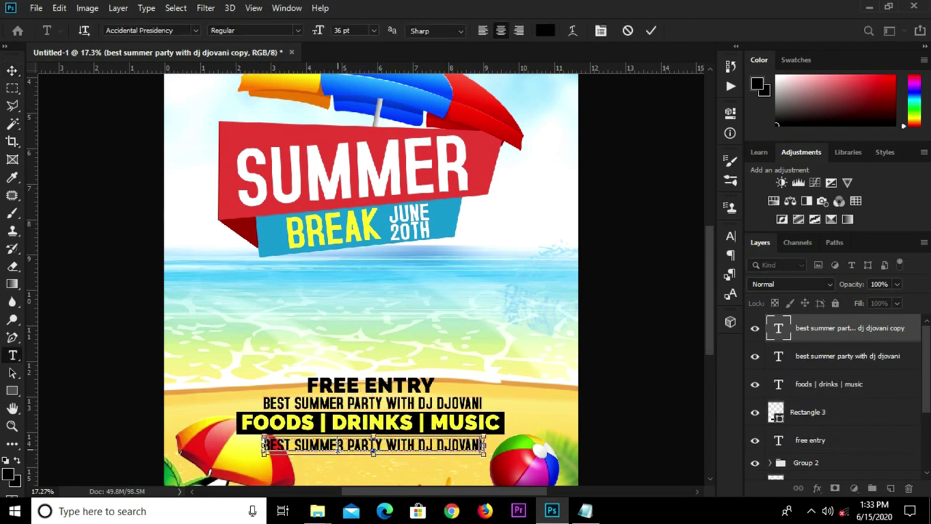
text(FOR MORE INFO CALL US AT 123-456-987)
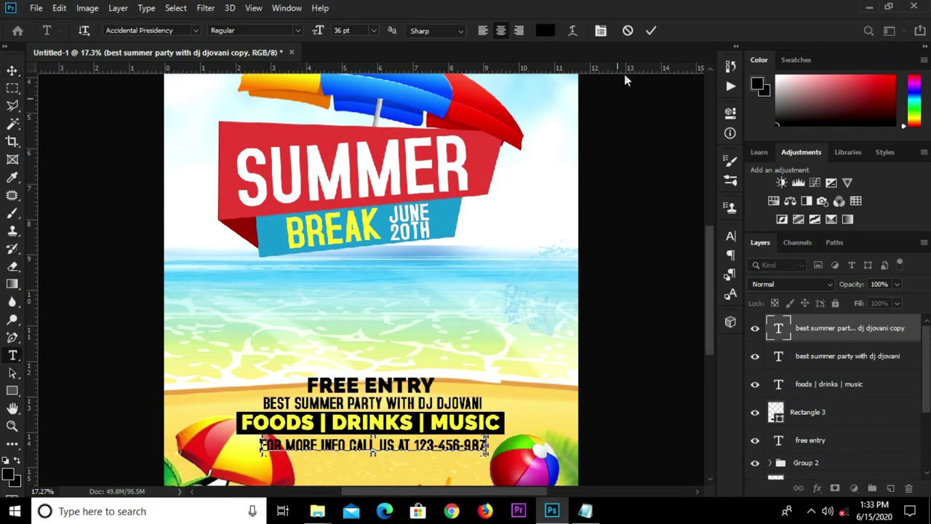
click(653, 32)
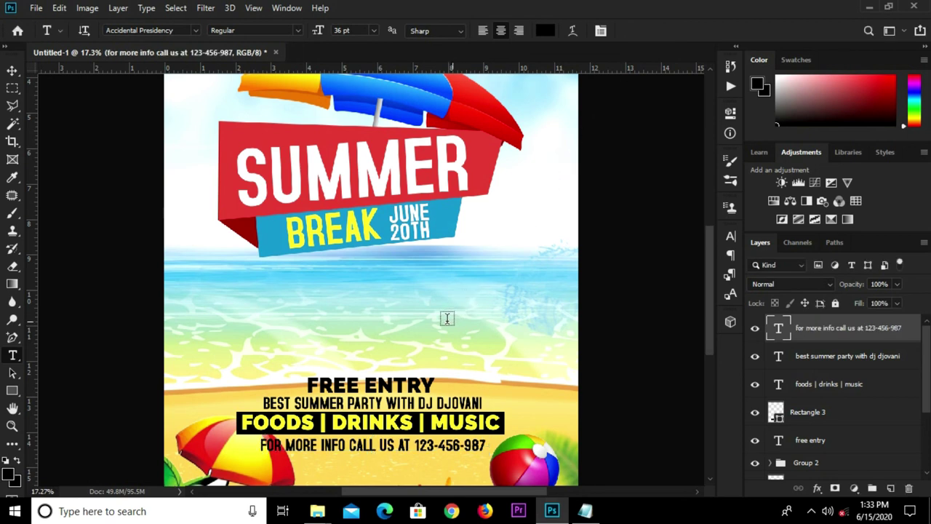
key(v)
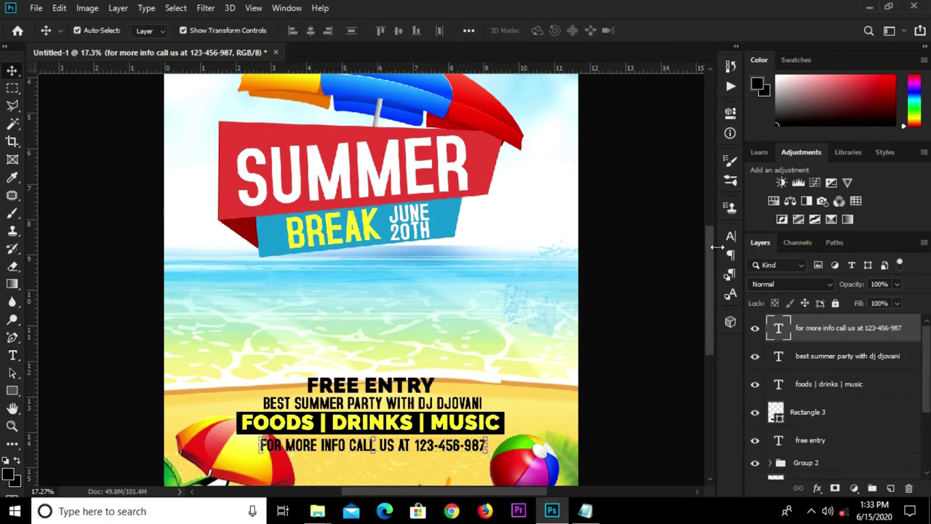
Set the info line to 24 pt, centre it horizontally, nudge it up, and fit the flyer on screen
click(731, 237)
click(632, 271)
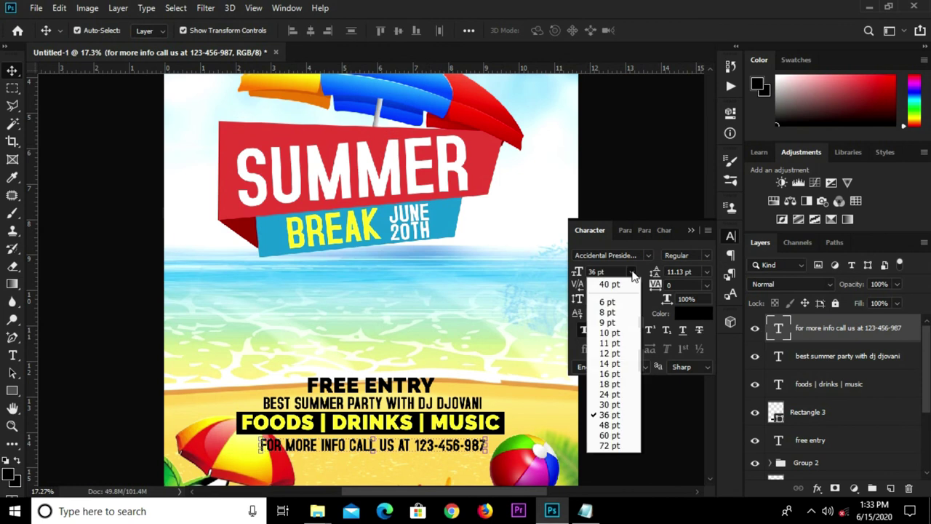
click(612, 395)
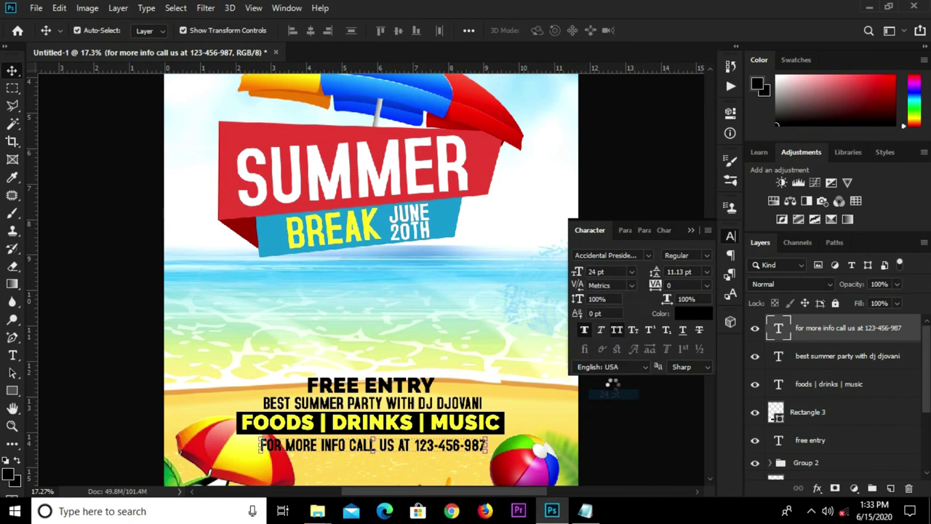
click(689, 231)
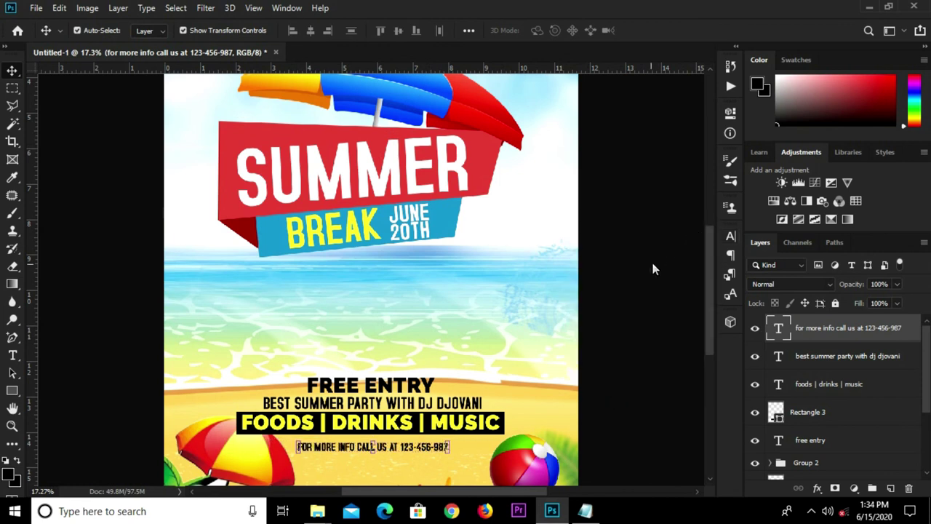
click(310, 30)
key(Up)
key(Up)
key(Up)
key(Up)
key(Up)
key(Up)
key(Up)
key(Up)
key(Up)
key(Up)
key(Up)
key(Up)
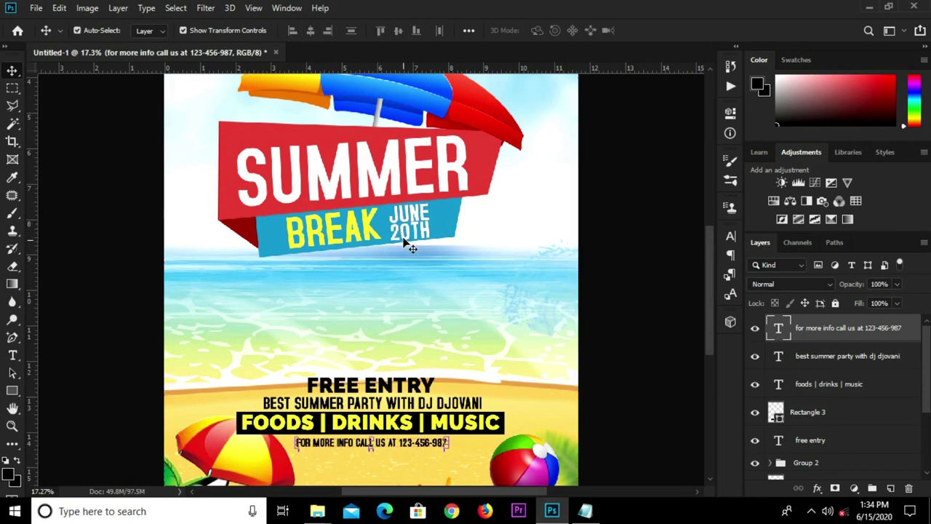
key(ctrl+0)
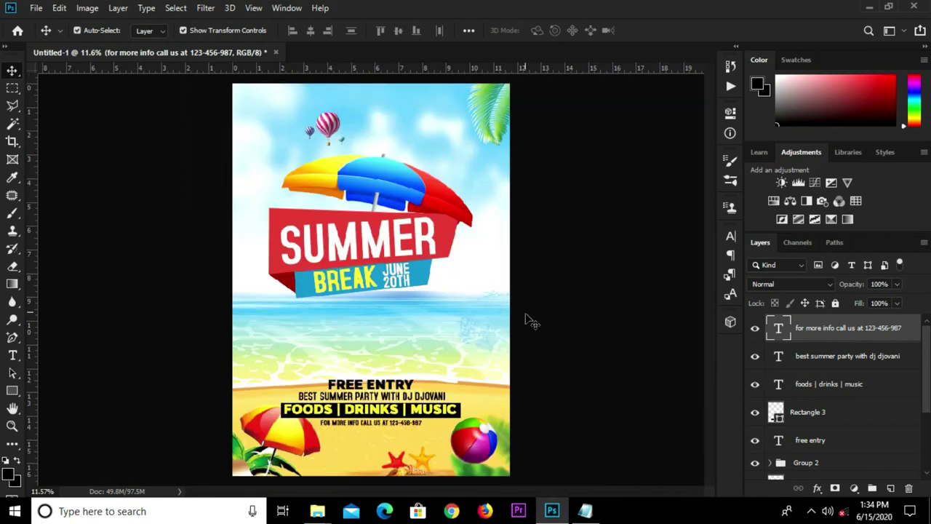
Group the layers from free entry through the info line, including Rectangle 3, into Group 3
click(531, 321)
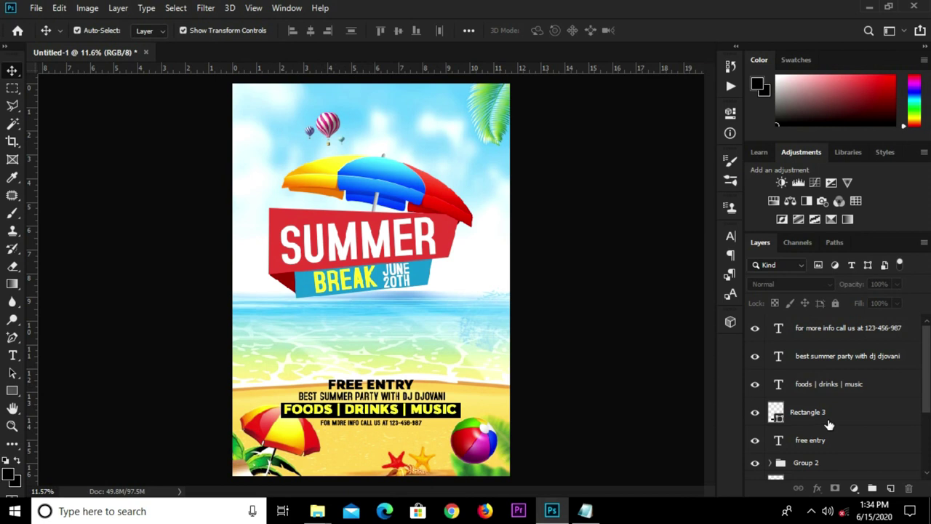
click(833, 417)
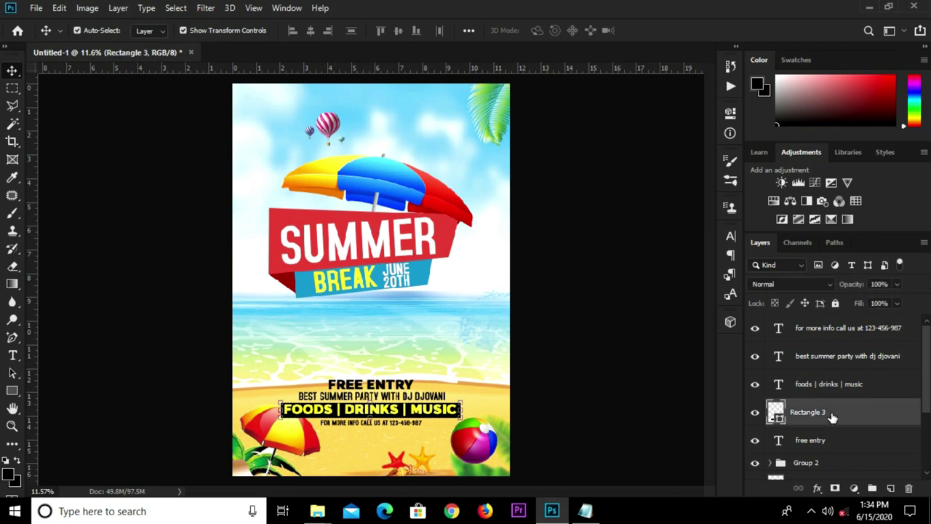
shift+click(832, 441)
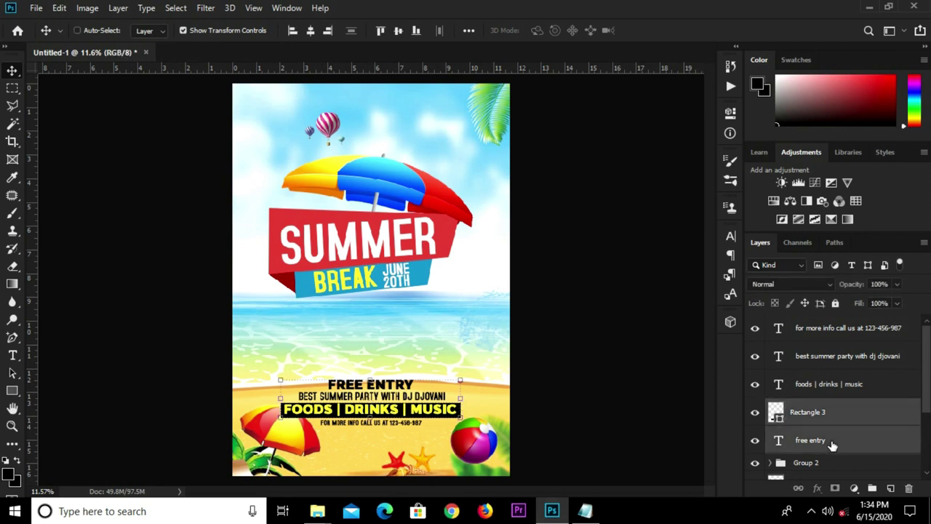
click(832, 441)
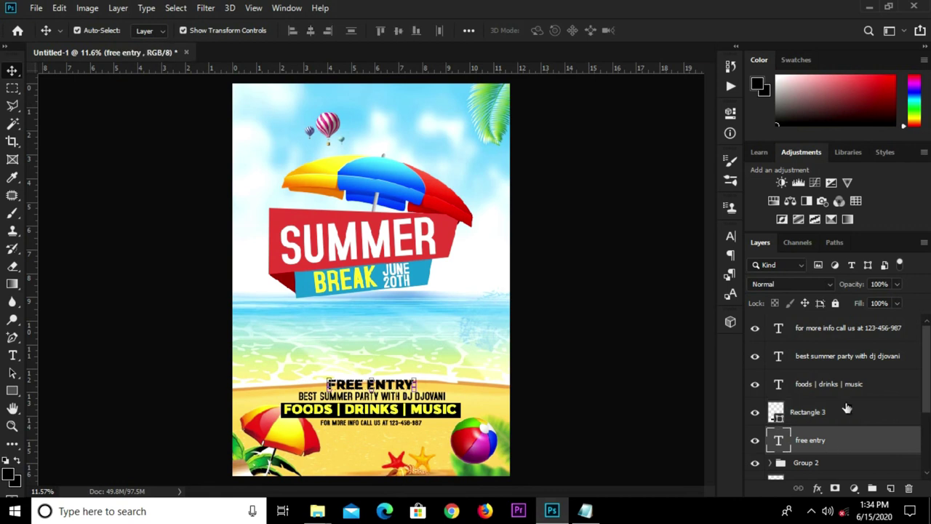
shift+click(836, 329)
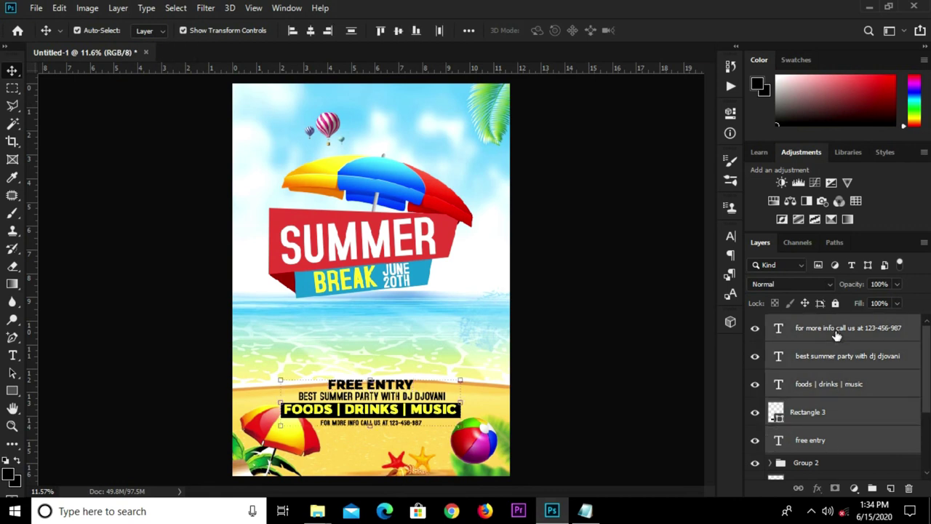
key(ctrl+g)
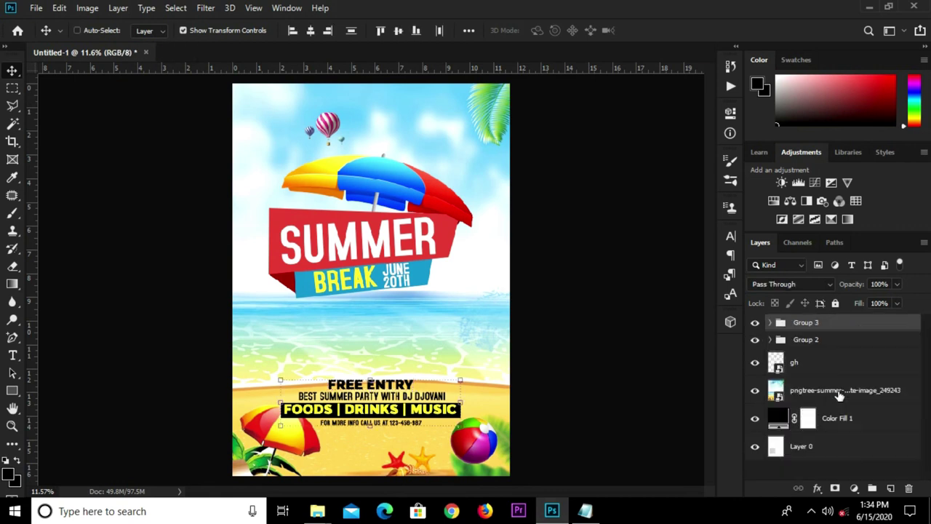
Check Group 3's contents by toggling its visibility, then shift it slightly lower
click(755, 324)
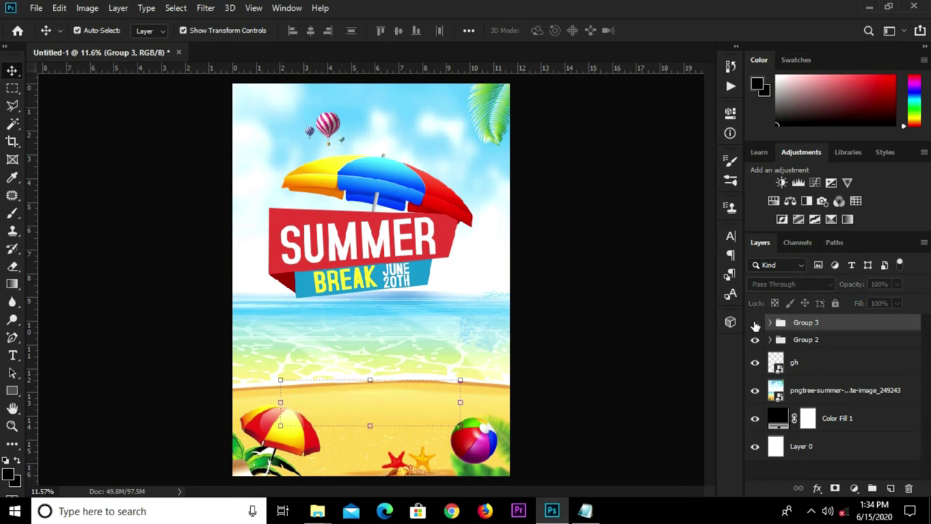
click(755, 324)
key(shift+Down)
key(shift+Down)
key(shift+Down)
key(shift+Down)
key(shift+Down)
key(shift+Down)
key(shift+Down)
key(shift+Down)
key(shift+Down)
key(shift+Down)
key(shift+Down)
key(shift+Down)
key(shift+Down)
key(shift+Down)
key(shift+Down)
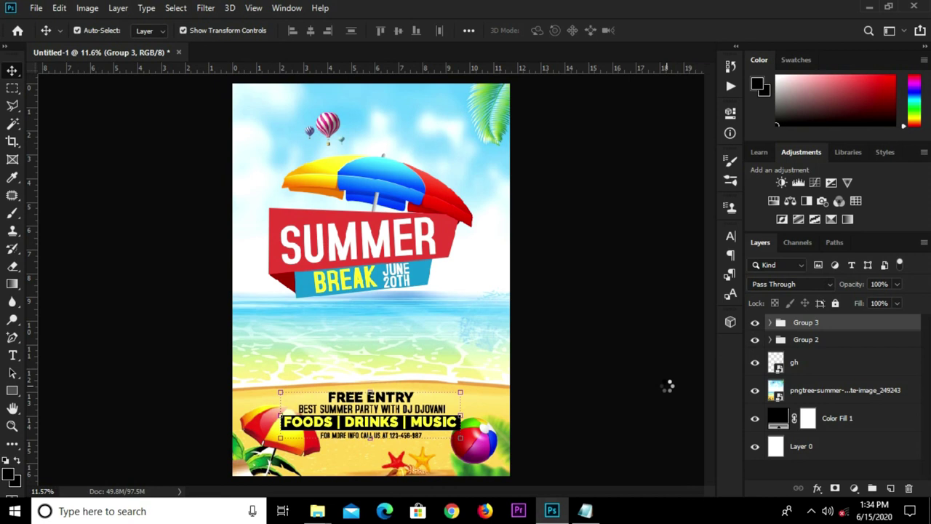
click(614, 409)
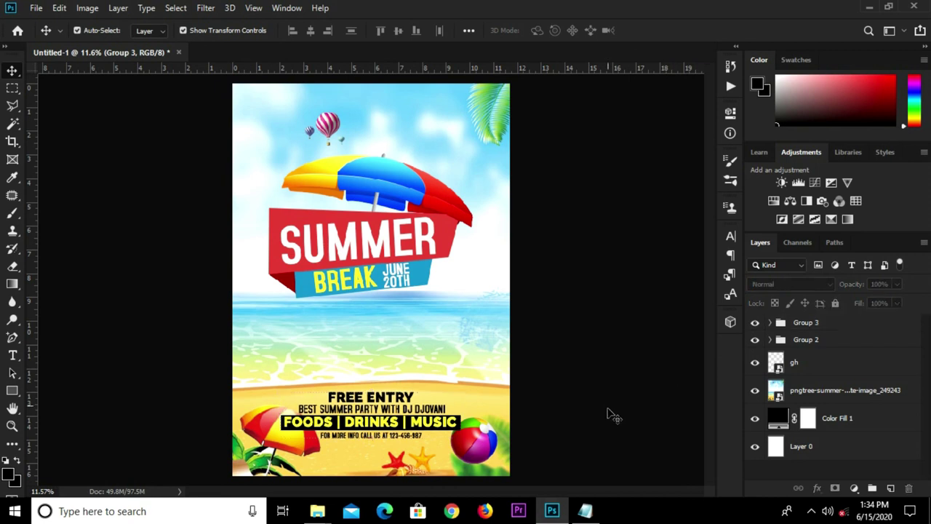
scroll(580, 424, down, 1)
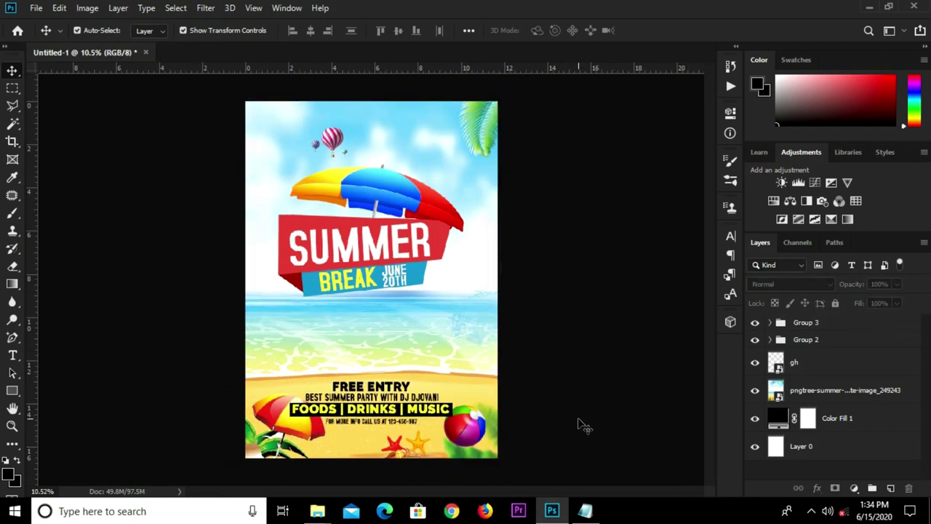
scroll(581, 424, up, 1)
scroll(585, 426, down, 1)
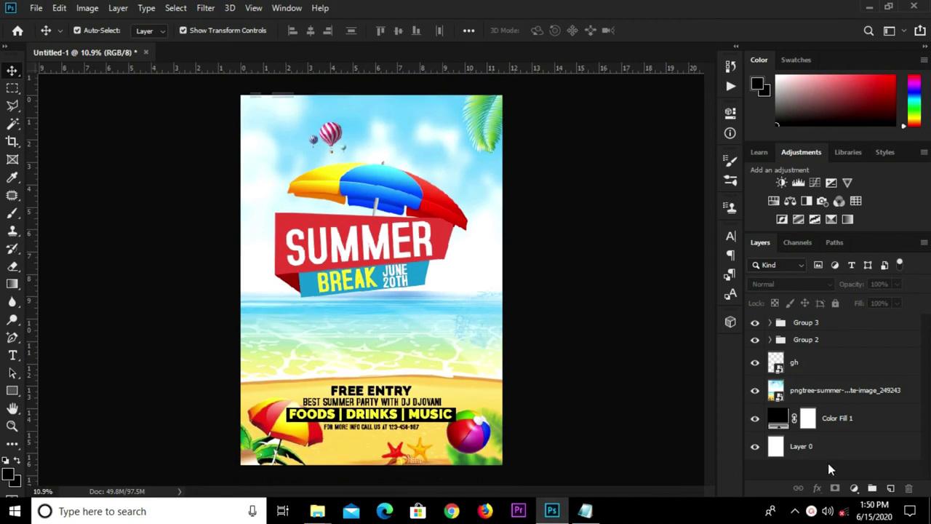
Add a Curves 1 adjustment layer with the RGB curve bowed down to deepen darks
click(854, 489)
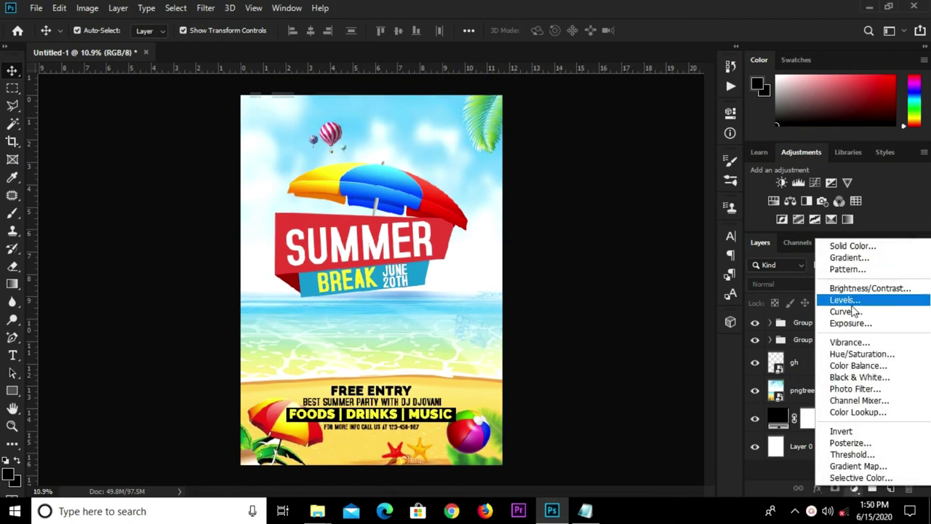
click(851, 311)
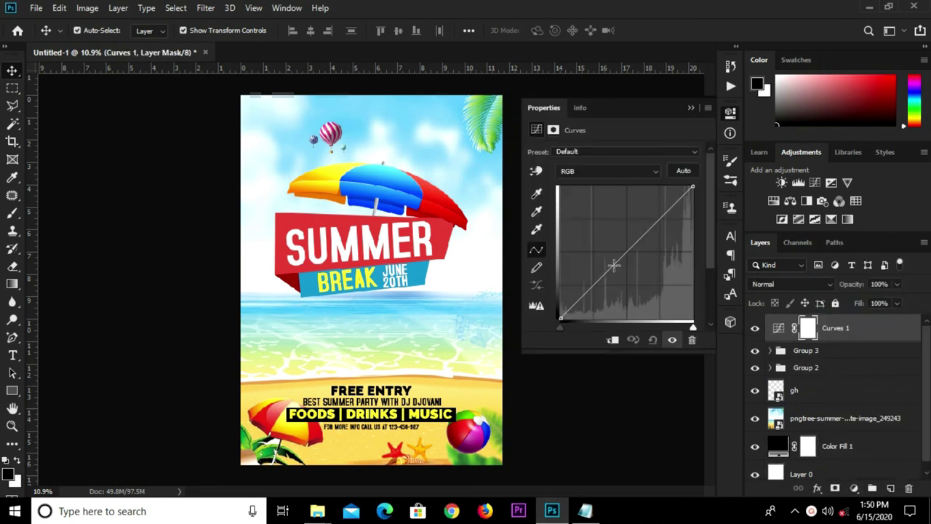
drag(614, 265, 627, 283)
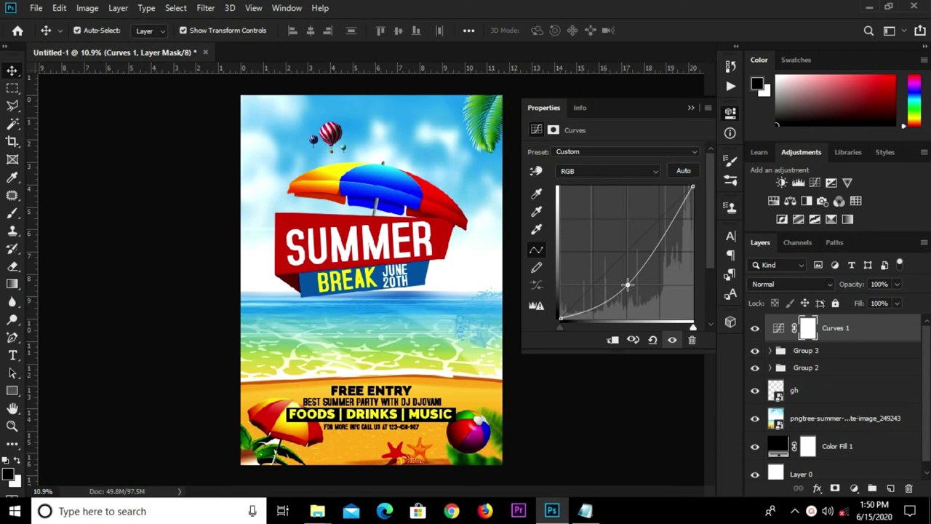
mouse_move(627, 283)
mouse_down()
mouse_move(618, 301)
mouse_move(630, 306)
mouse_move(615, 287)
mouse_move(624, 292)
mouse_up()
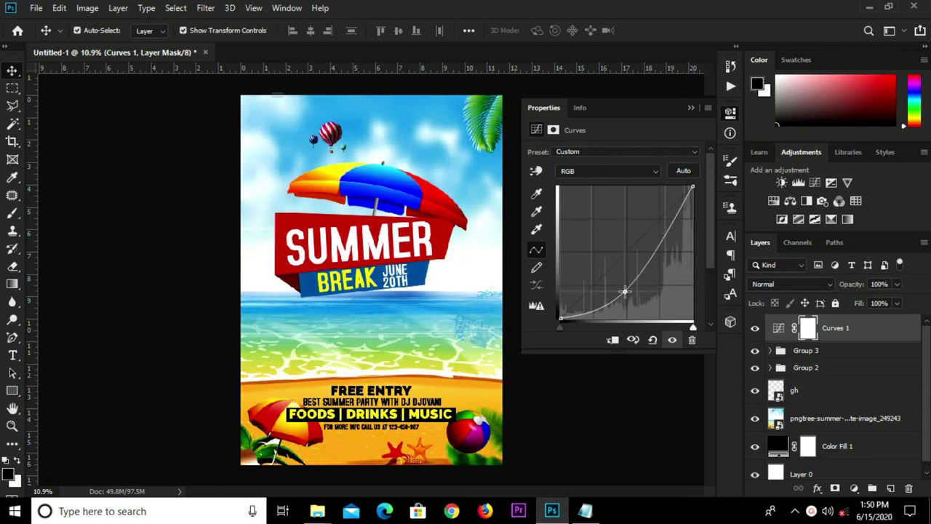
click(691, 108)
scroll(396, 243, down, 1)
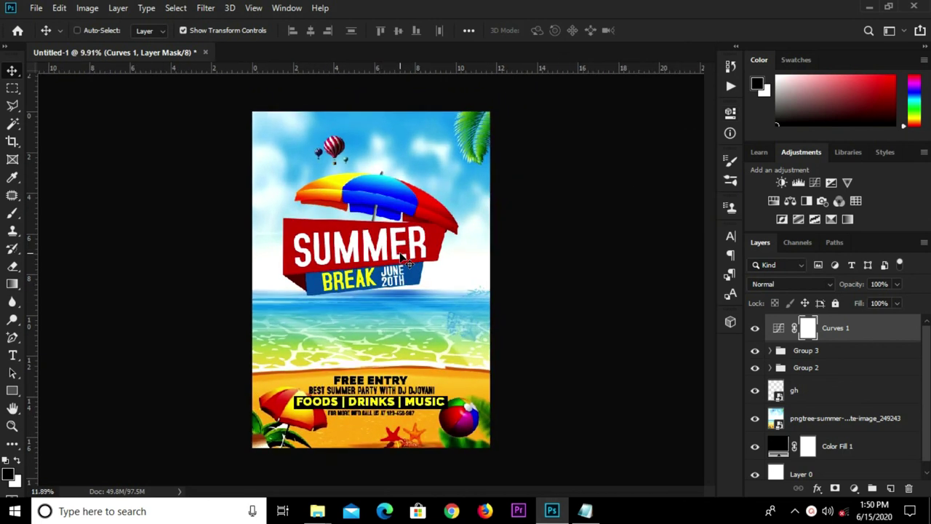
scroll(401, 256, up, 1)
scroll(401, 256, down, 2)
scroll(402, 256, up, 2)
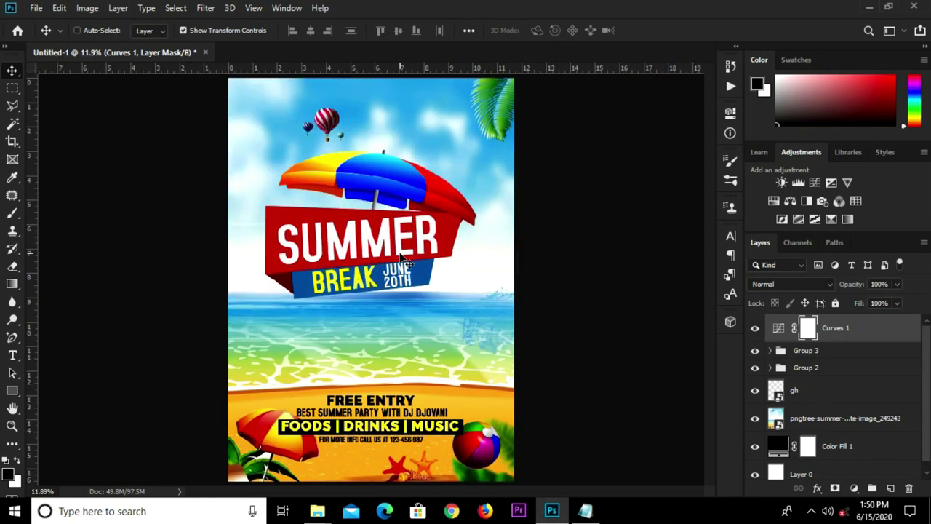